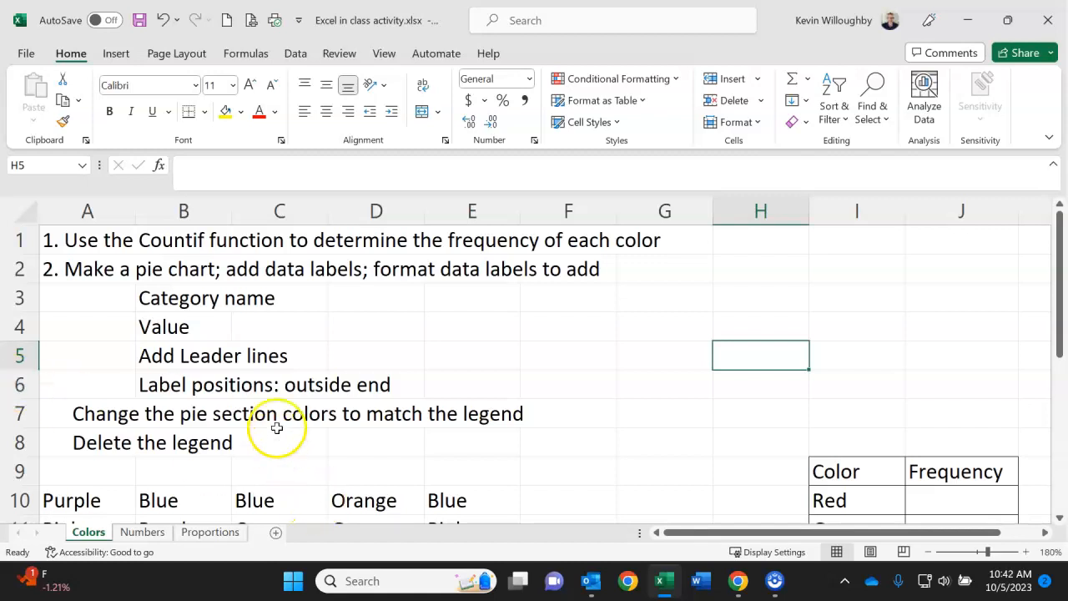
Examine the activity instructions, the list of colors and the Color/Frequency table on the Colors sheet
{"action": "left_click", "coordinate": [346, 346]}
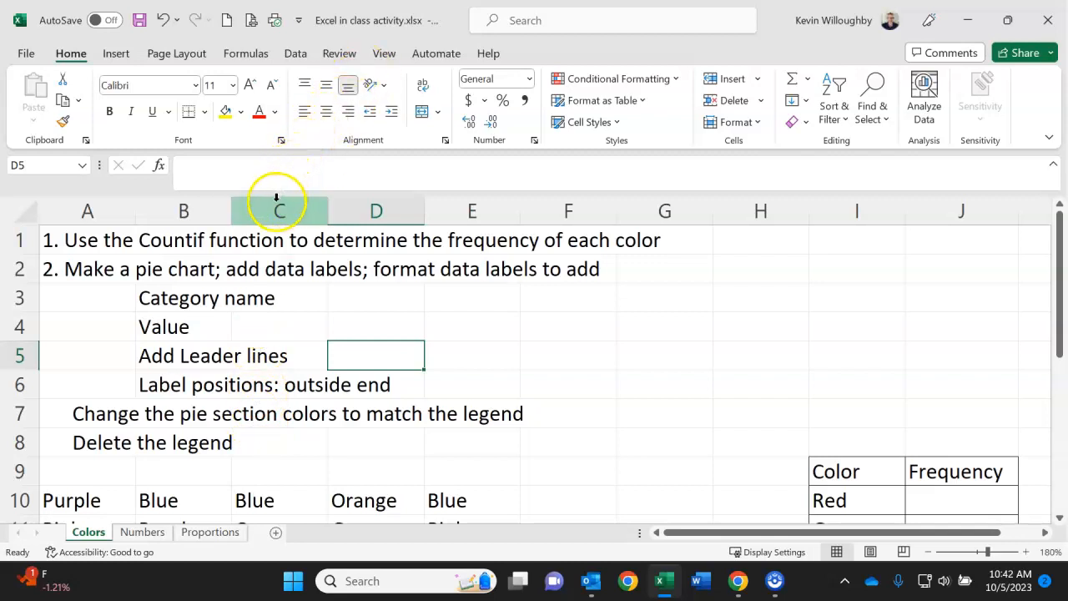
{"action": "left_click", "coordinate": [369, 315]}
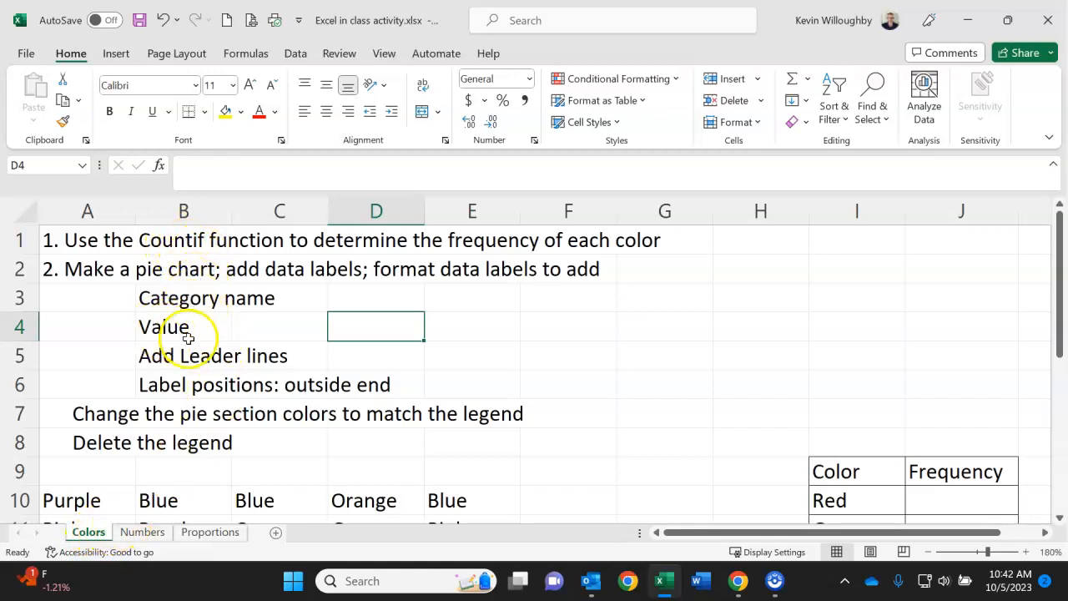
{"action": "scroll", "coordinate": [534, 422], "scroll_direction": "down", "scroll_amount": 4}
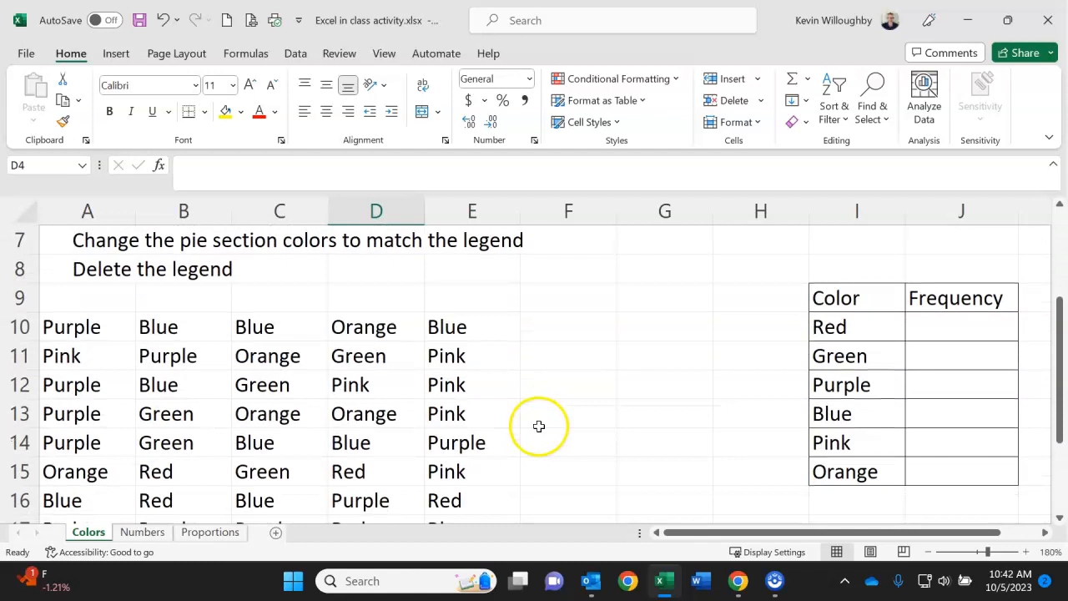
{"action": "scroll", "coordinate": [507, 426], "scroll_direction": "up", "scroll_amount": 3}
{"action": "scroll", "coordinate": [489, 426], "scroll_direction": "down", "scroll_amount": 3}
{"action": "scroll", "coordinate": [491, 428], "scroll_direction": "up", "scroll_amount": 2}
{"action": "scroll", "coordinate": [491, 428], "scroll_direction": "down", "scroll_amount": 2}
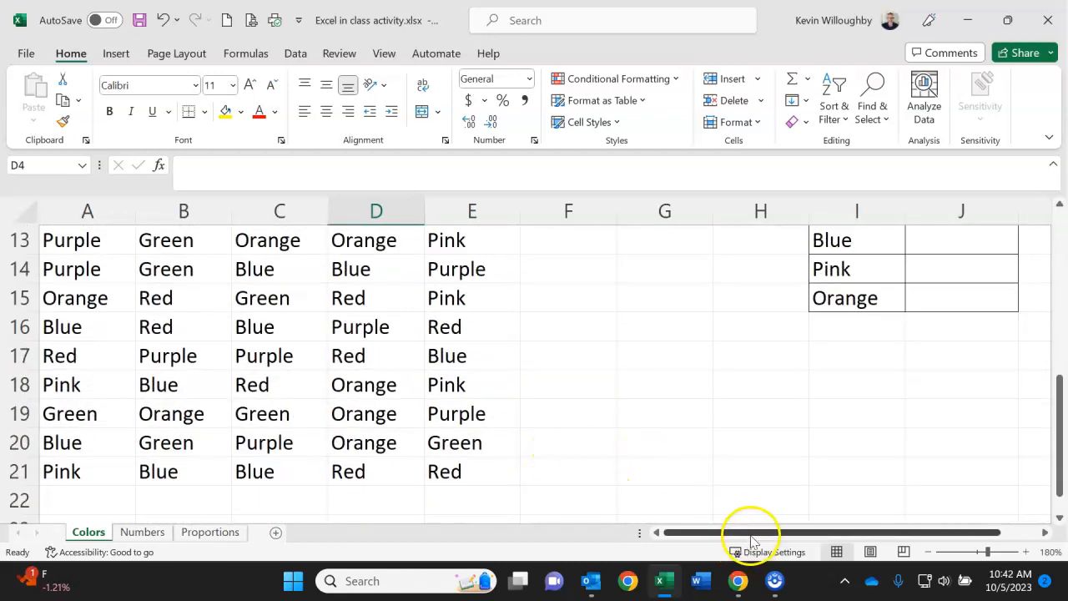
{"action": "left_click_drag", "start_coordinate": [751, 539], "coordinate": [814, 542]}
{"action": "scroll", "coordinate": [776, 442], "scroll_direction": "up", "scroll_amount": 2}
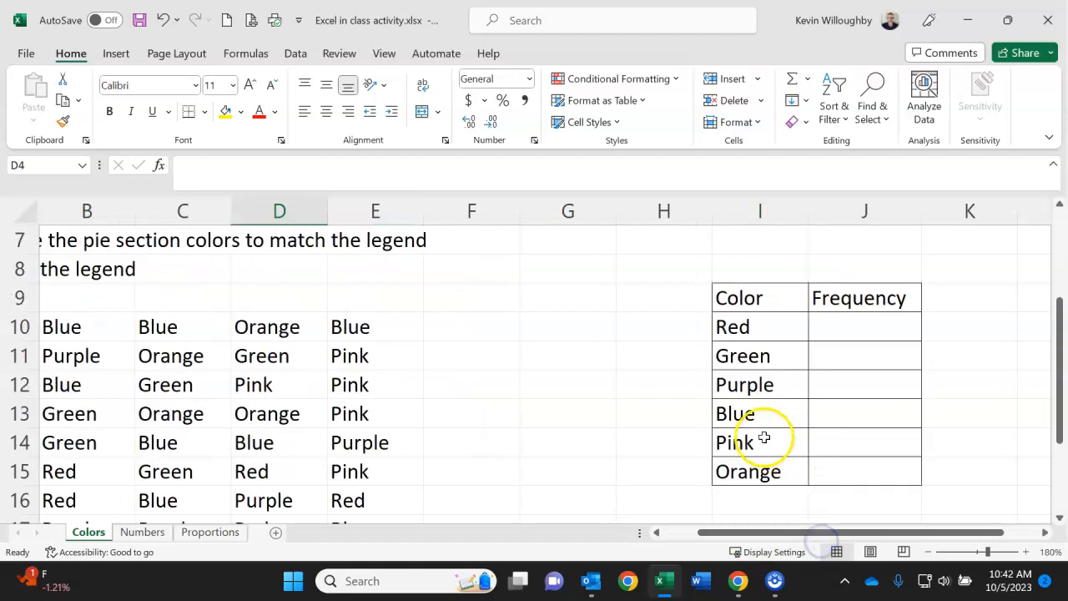
Enter a COUNTIF formula in J10 that counts Red, using range A10:E21 and criteria cell I10
{"action": "left_click", "coordinate": [864, 329]}
{"action": "type", "text": "="}
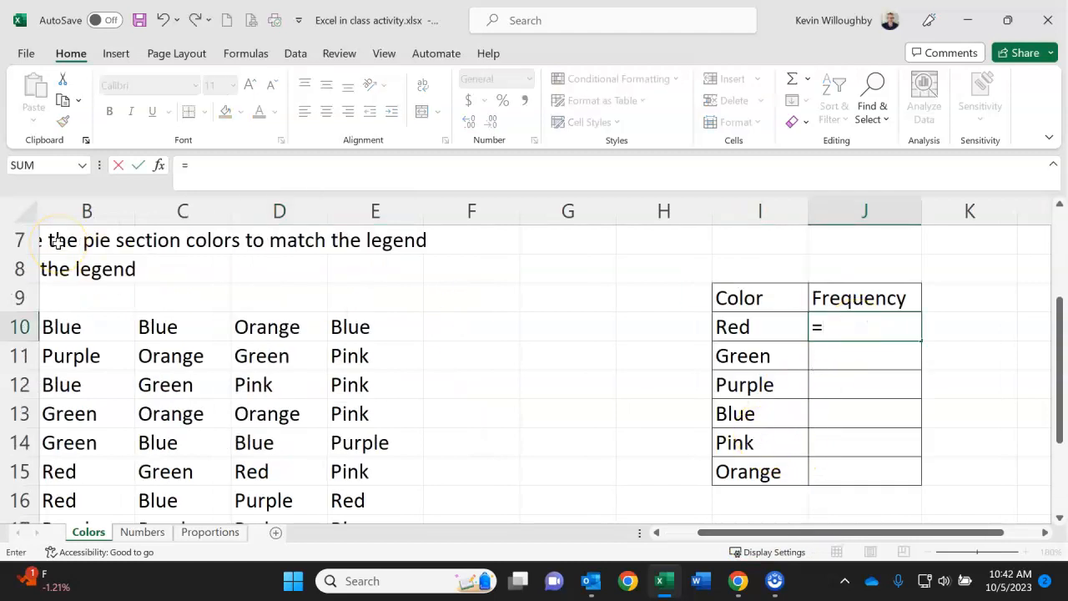
{"action": "type", "text": "countif"}
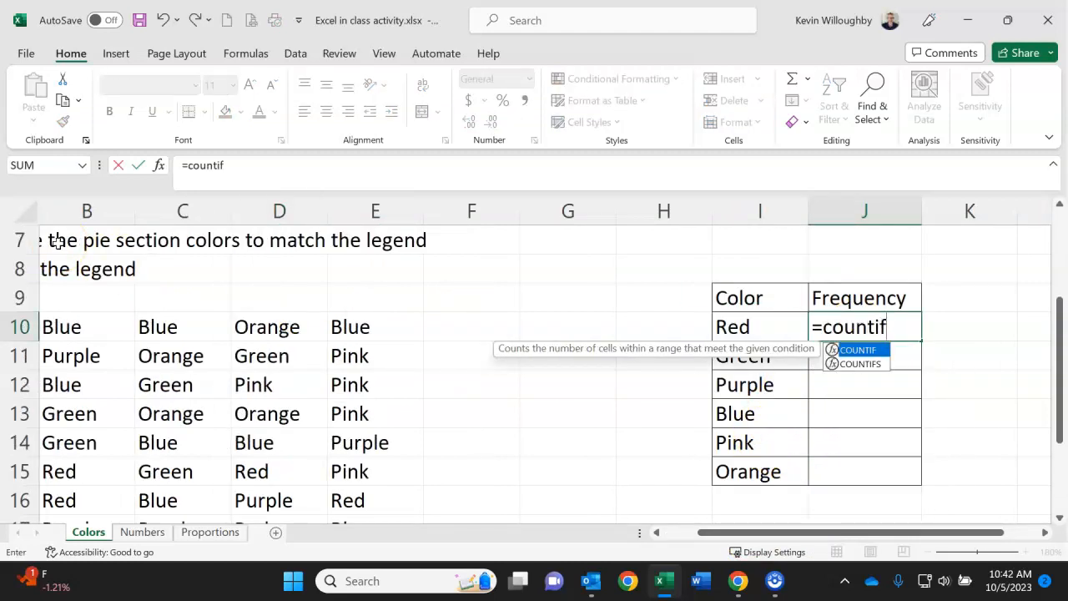
{"action": "type", "text": "("}
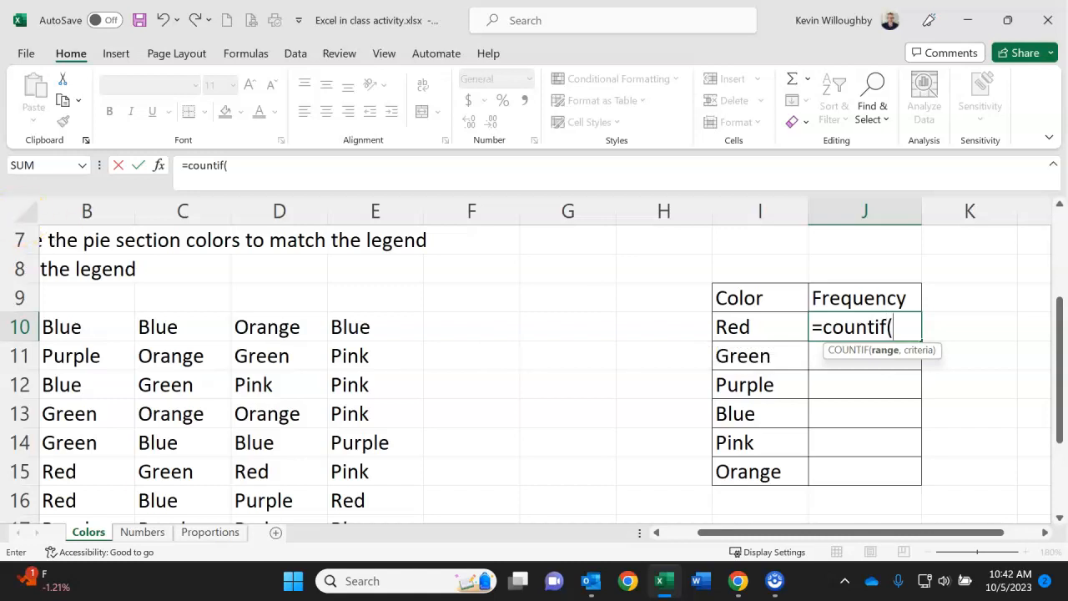
{"action": "left_click_drag", "start_coordinate": [335, 328], "coordinate": [7, 269]}
{"action": "scroll", "coordinate": [284, 419], "scroll_direction": "up", "scroll_amount": 6}
{"action": "scroll", "coordinate": [250, 401], "scroll_direction": "down", "scroll_amount": 3}
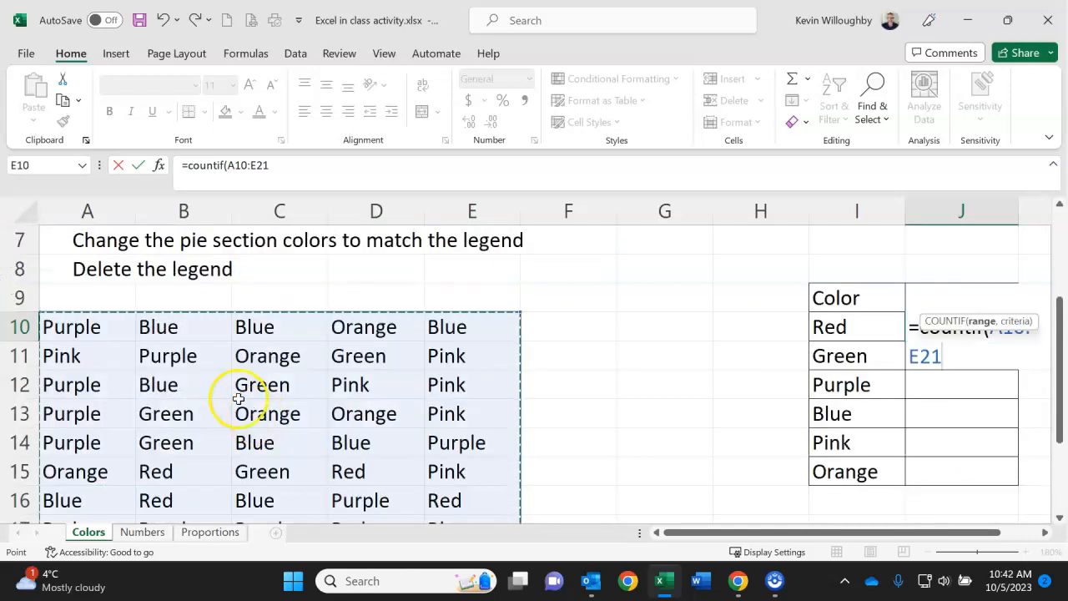
{"action": "left_click", "coordinate": [285, 166]}
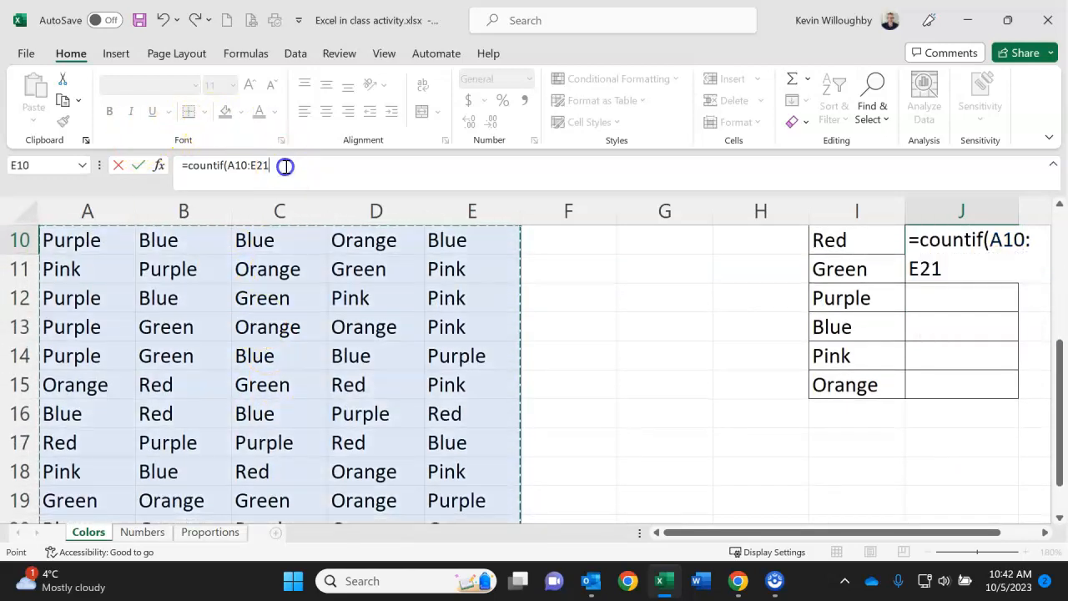
{"action": "type", "text": ","}
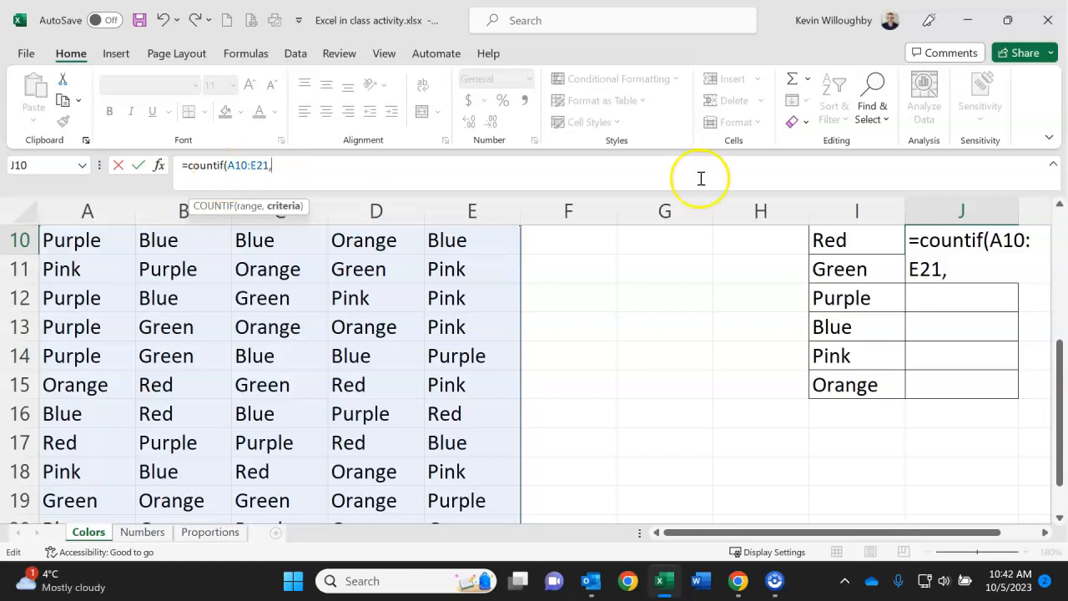
{"action": "left_click", "coordinate": [834, 241]}
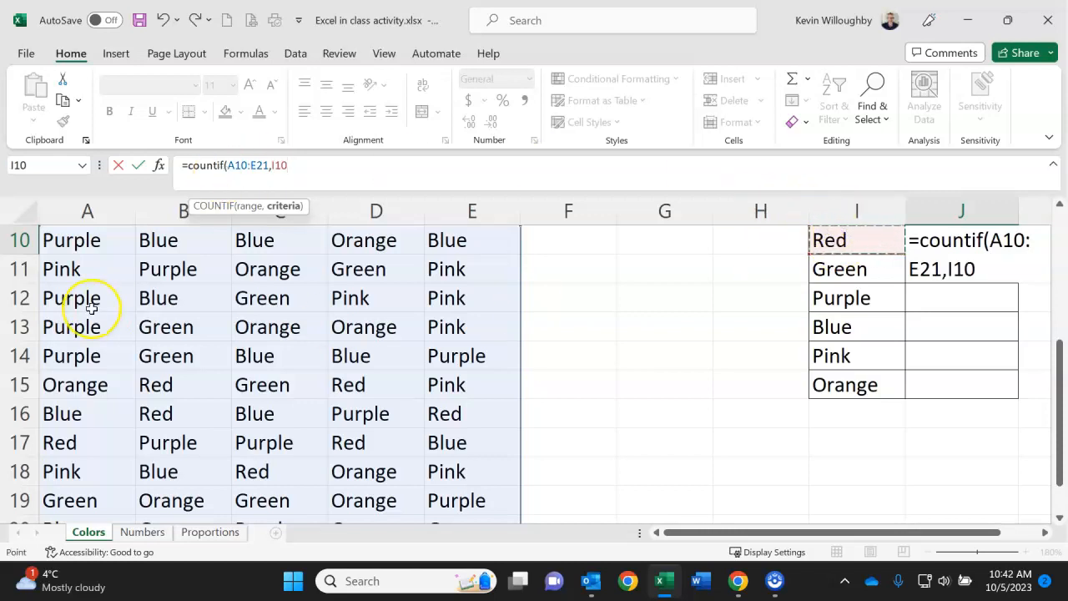
{"action": "key", "text": "Return"}
Center the Red frequency in cell J10
{"action": "key", "text": "Up"}
{"action": "key", "text": "Right"}
{"action": "key", "text": "Right"}
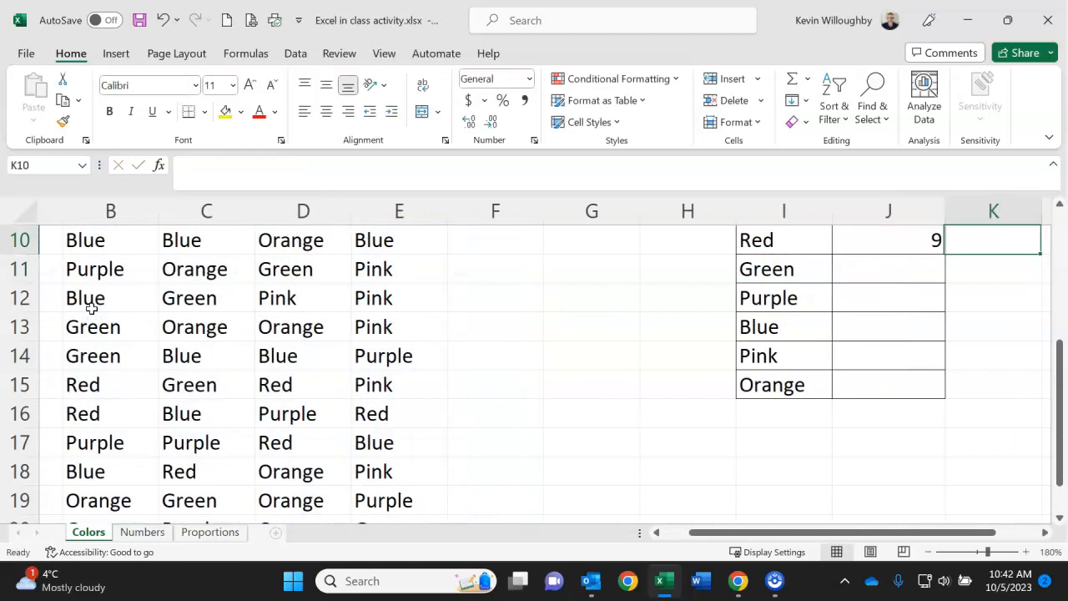
{"action": "key", "text": "Left"}
{"action": "key", "text": "Left"}
{"action": "key", "text": "Up"}
{"action": "scroll", "coordinate": [92, 307], "scroll_direction": "up", "scroll_amount": 1}
{"action": "key", "text": "Down"}
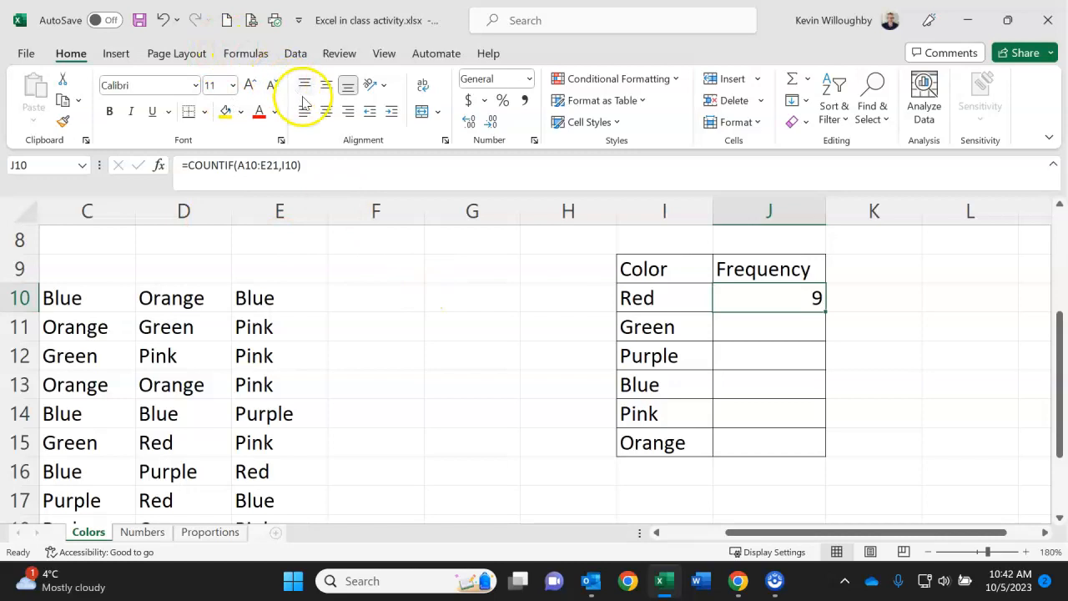
{"action": "left_click", "coordinate": [326, 111]}
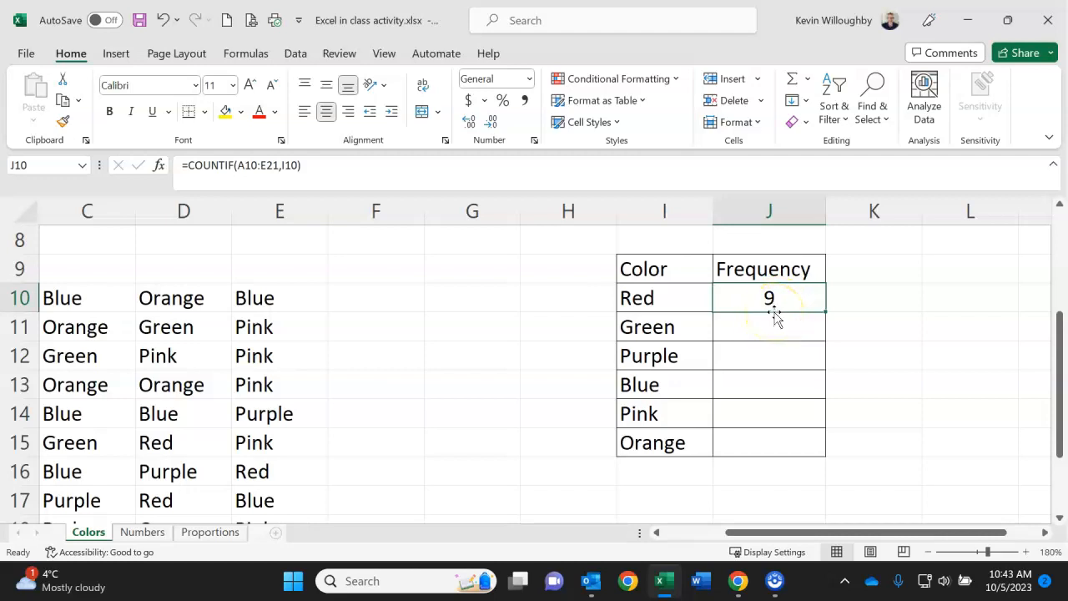
Make the counted range in the J10 formula absolute as $A$10:$E$21
{"action": "double_click", "coordinate": [247, 164]}
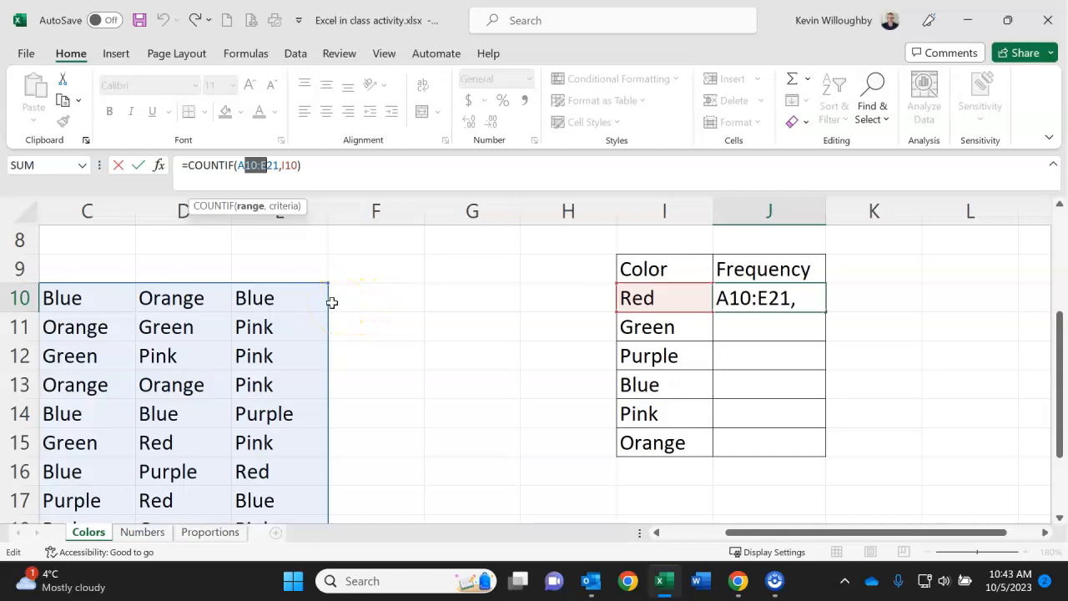
{"action": "key", "text": "F4"}
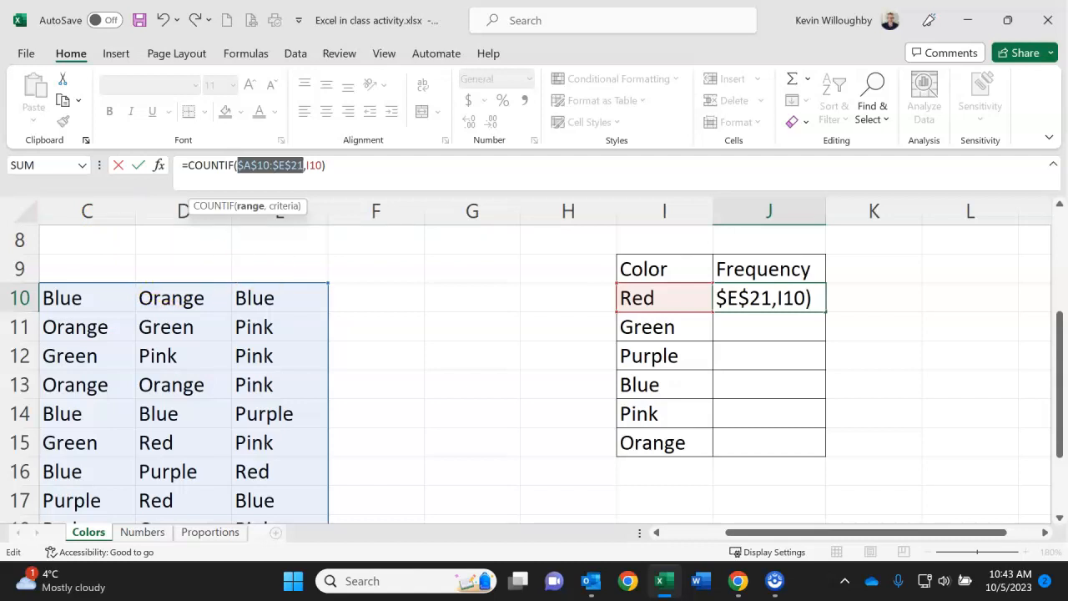
{"action": "key", "text": "Return"}
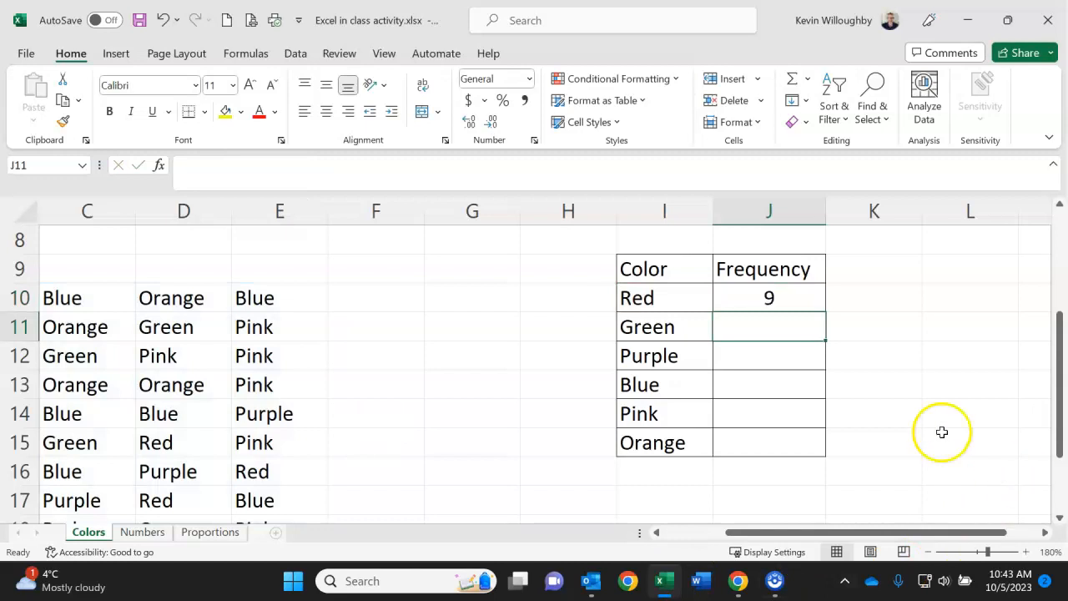
Fill the COUNTIF formula from J10 down to J15 for the remaining colors
{"action": "left_click", "coordinate": [742, 298]}
{"action": "left_click_drag", "start_coordinate": [829, 313], "coordinate": [811, 451]}
{"action": "scroll", "coordinate": [690, 482], "scroll_direction": "down", "scroll_amount": 1}
{"action": "scroll", "coordinate": [691, 482], "scroll_direction": "down", "scroll_amount": 2}
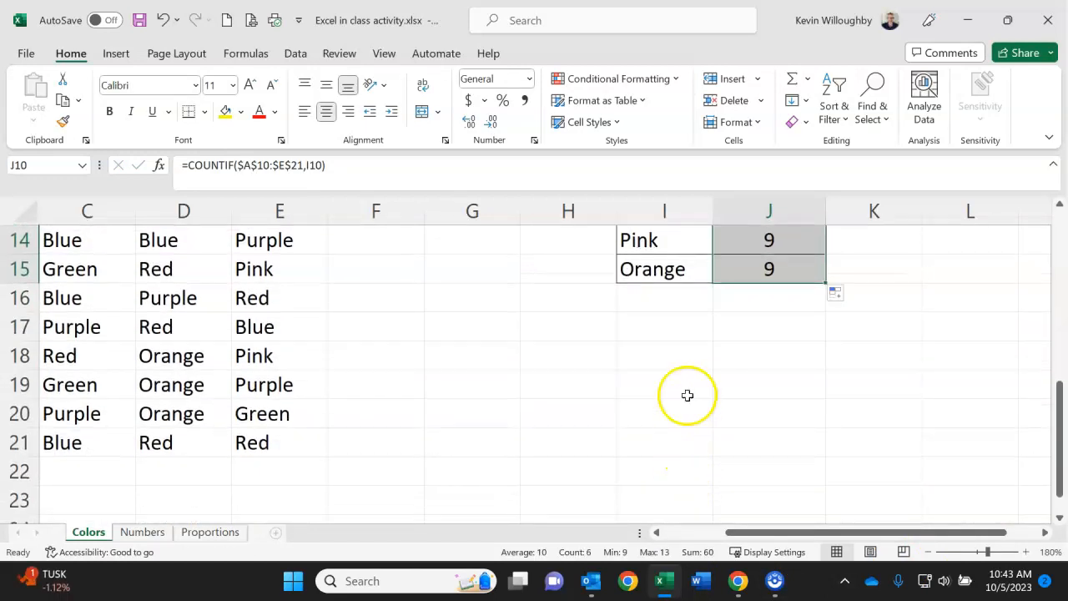
{"action": "scroll", "coordinate": [684, 393], "scroll_direction": "up", "scroll_amount": 2}
Label I17 as Total and sum the frequencies J10:J15 in J17
{"action": "left_click", "coordinate": [668, 498]}
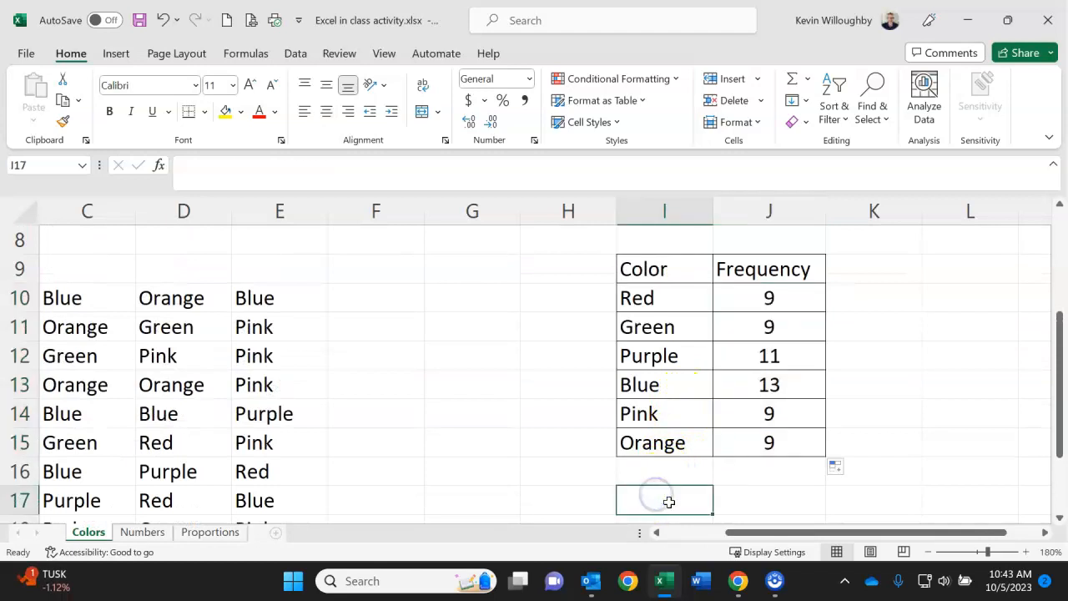
{"action": "type", "text": "Total"}
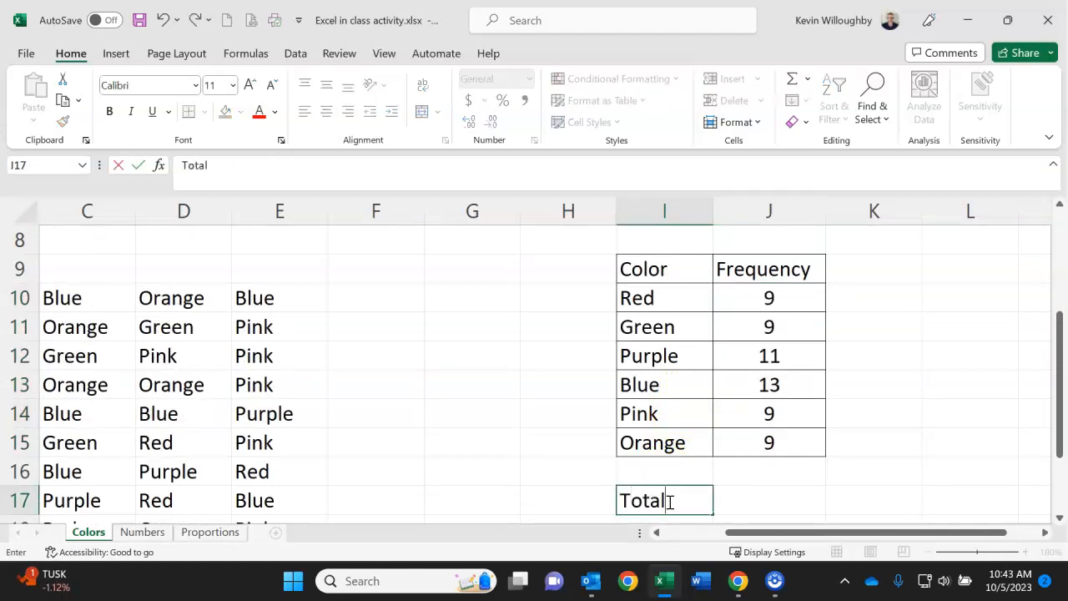
{"action": "key", "text": "Tab"}
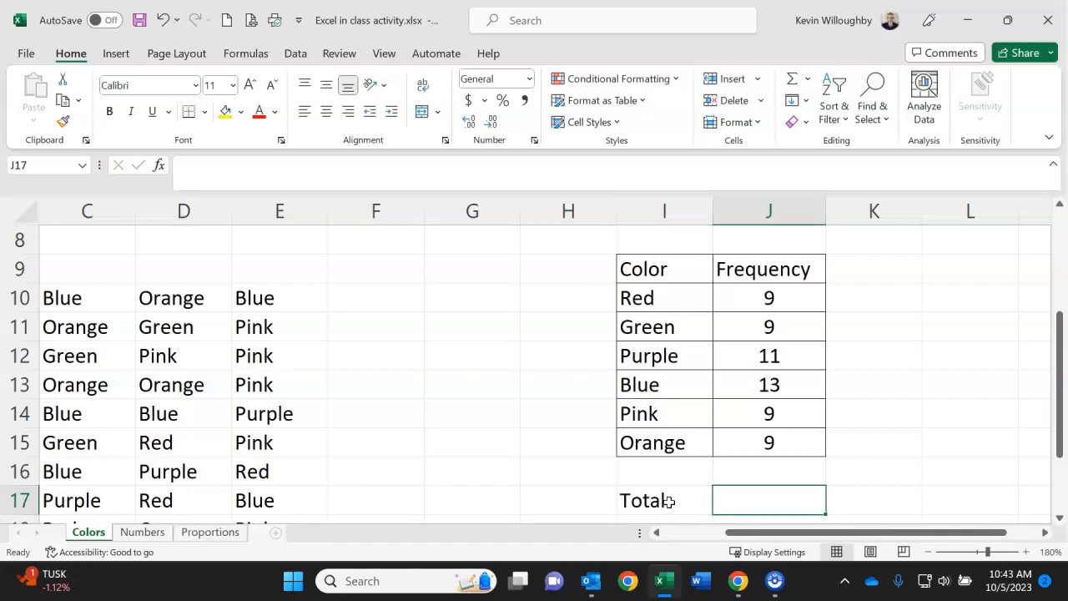
{"action": "type", "text": "=sum("}
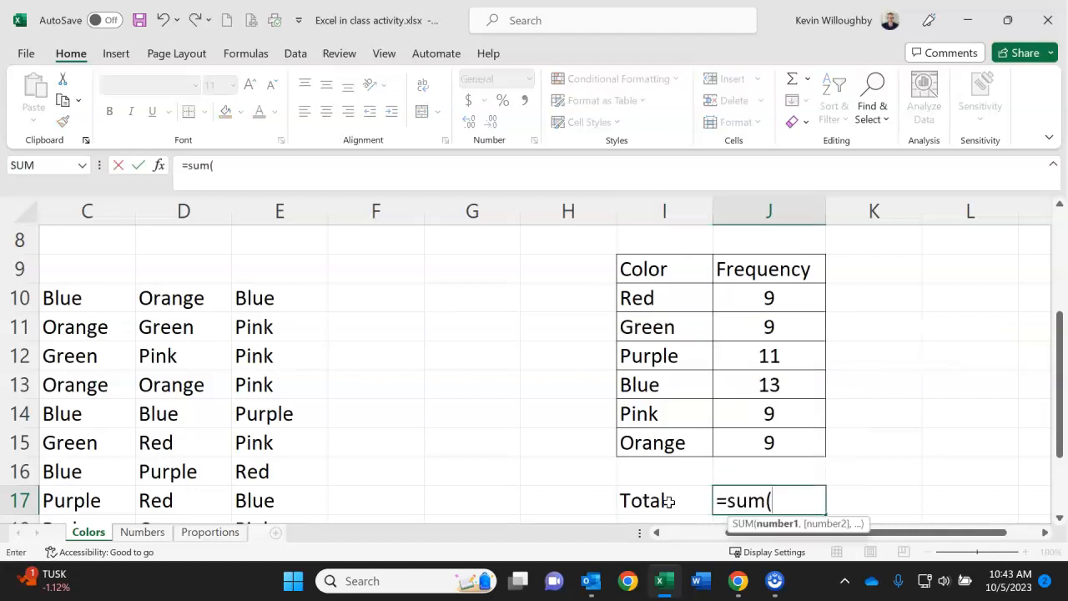
{"action": "left_click_drag", "start_coordinate": [797, 298], "coordinate": [797, 440]}
{"action": "key", "text": "Return"}
{"action": "left_click", "coordinate": [759, 461]}
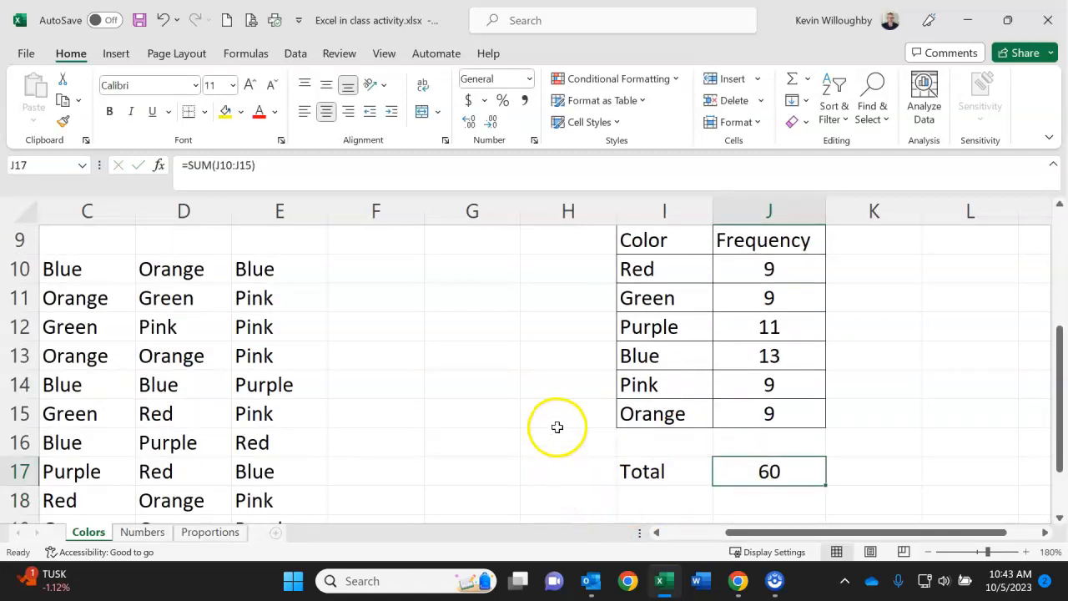
Insert a 2-D pie chart from the Color and Frequency table in I9:J15
{"action": "left_click_drag", "start_coordinate": [677, 242], "coordinate": [768, 406]}
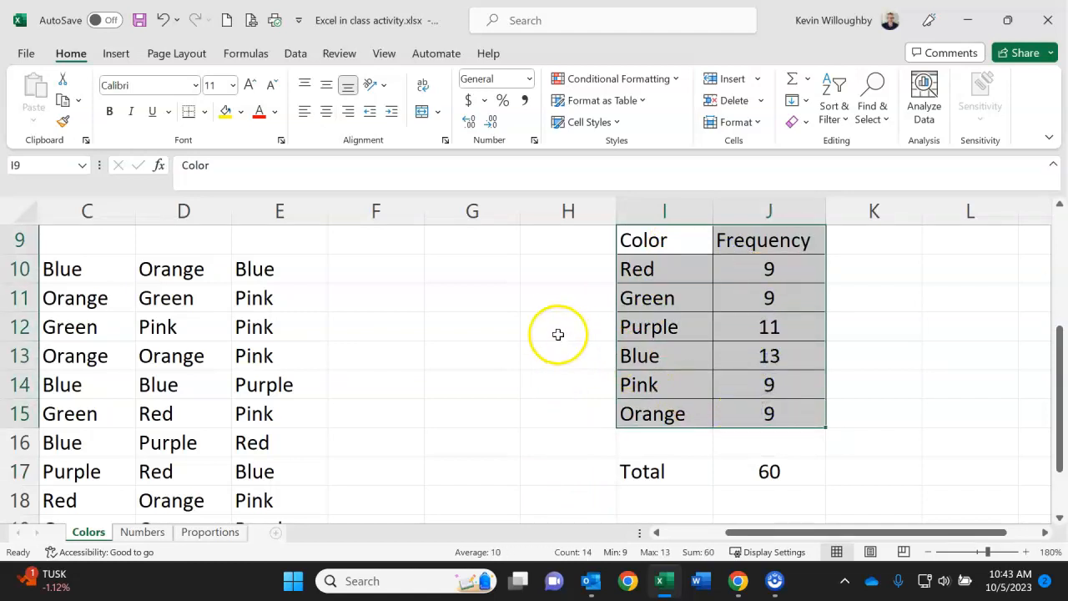
{"action": "scroll", "coordinate": [556, 333], "scroll_direction": "up", "scroll_amount": 1}
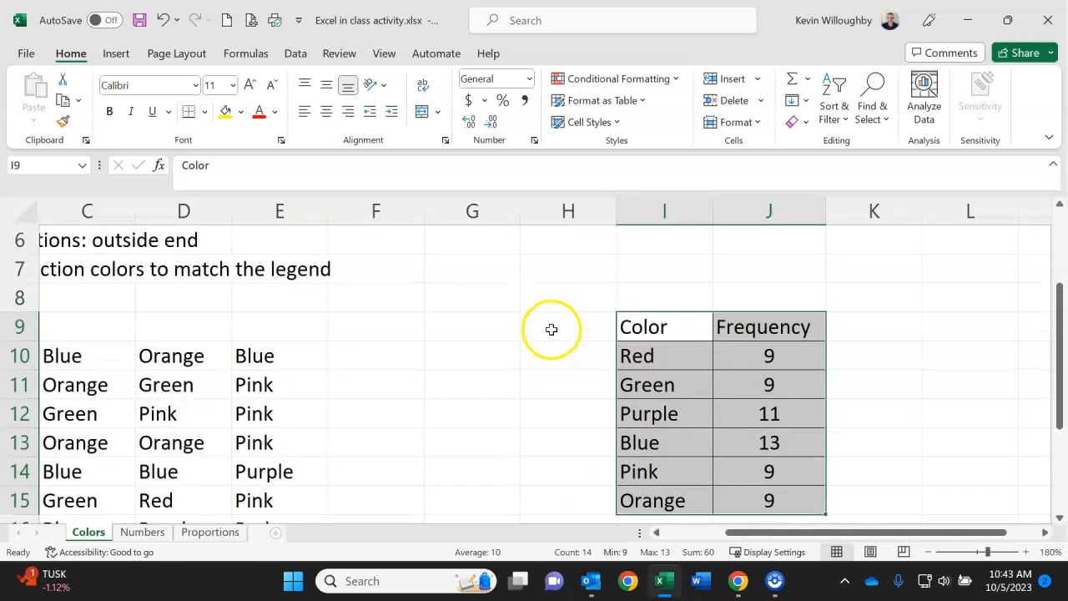
{"action": "left_click", "coordinate": [121, 53]}
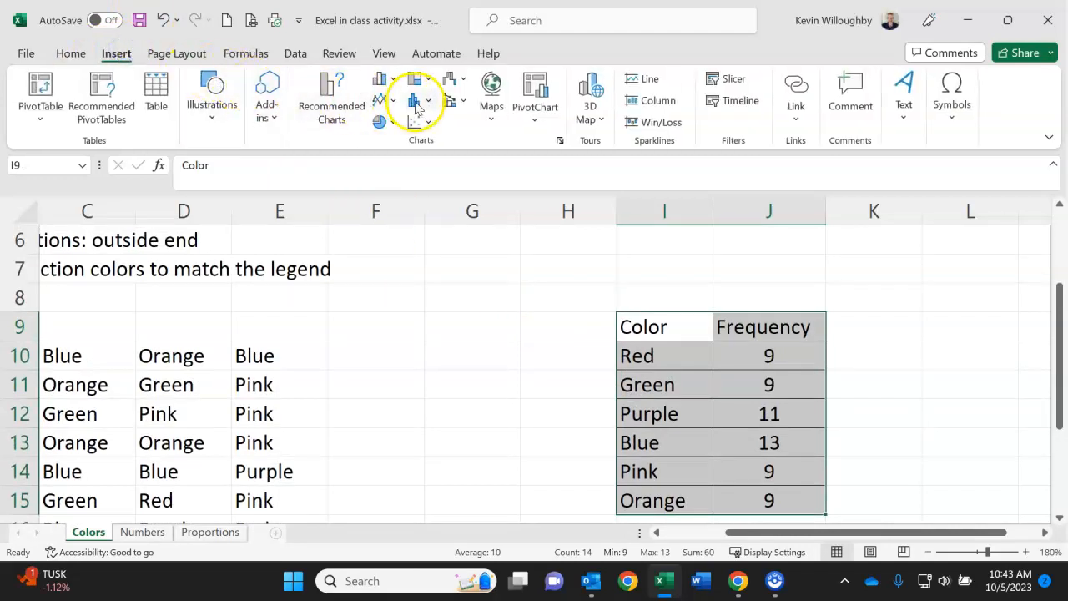
{"action": "left_click", "coordinate": [378, 122]}
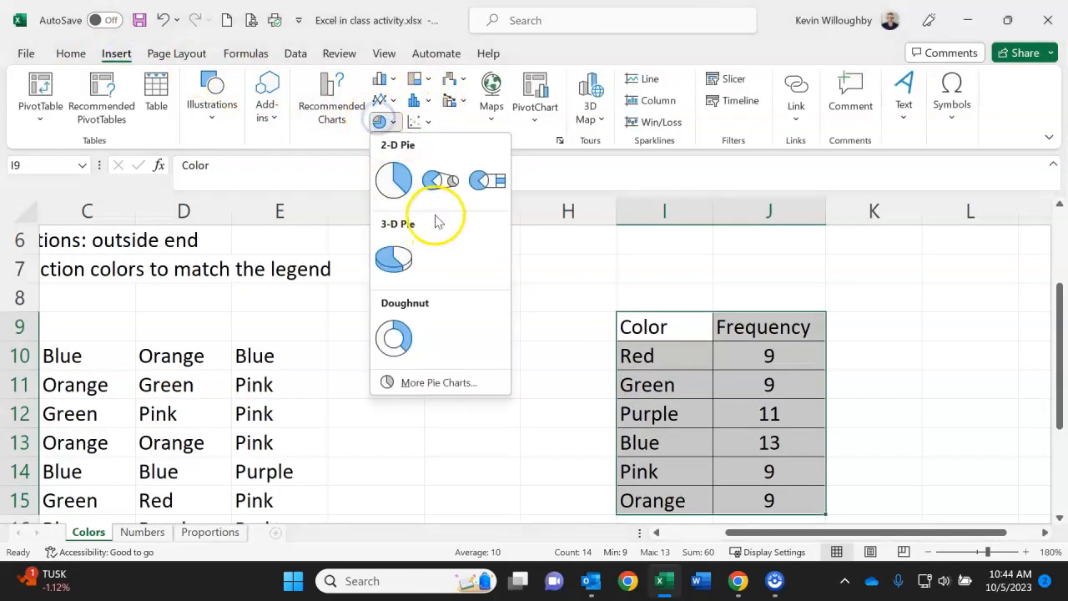
{"action": "left_click", "coordinate": [389, 179]}
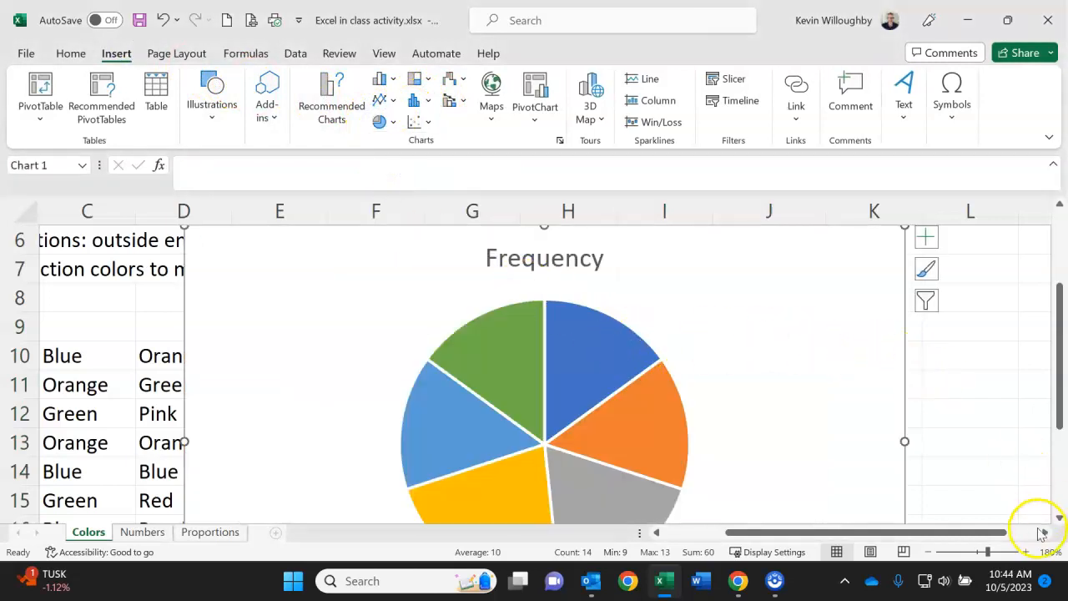
Set the worksheet zoom to 130% and shrink the formula bar to a single line
{"action": "left_click", "coordinate": [928, 552]}
{"action": "left_click", "coordinate": [928, 551]}
{"action": "left_click", "coordinate": [928, 551]}
{"action": "left_click", "coordinate": [928, 551]}
{"action": "left_click", "coordinate": [927, 552]}
{"action": "scroll", "coordinate": [906, 426], "scroll_direction": "down", "scroll_amount": 1}
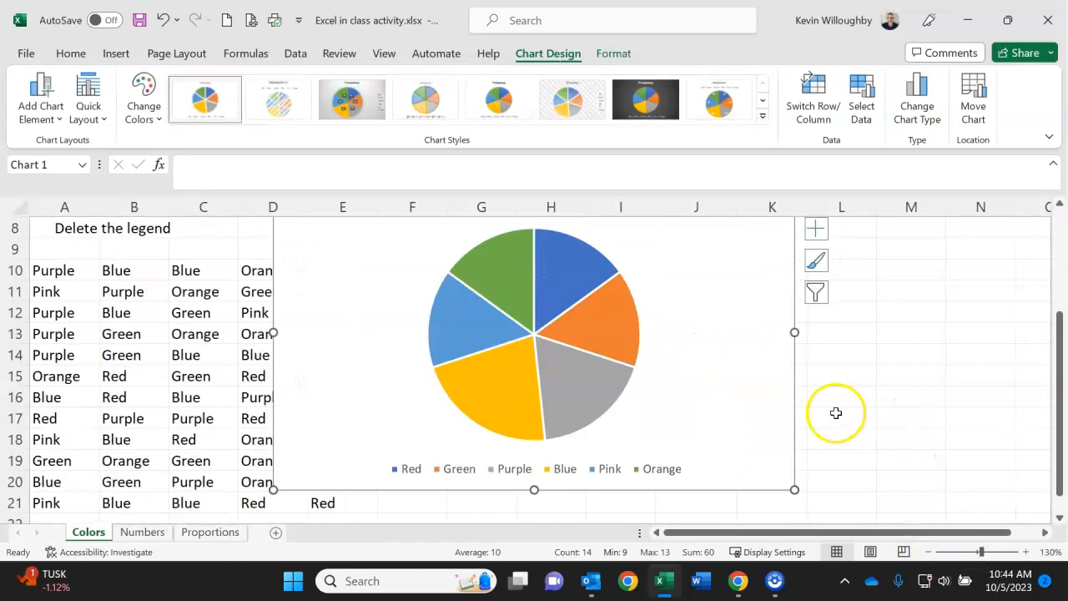
{"action": "scroll", "coordinate": [732, 392], "scroll_direction": "up", "scroll_amount": 1}
{"action": "scroll", "coordinate": [732, 392], "scroll_direction": "down", "scroll_amount": 1}
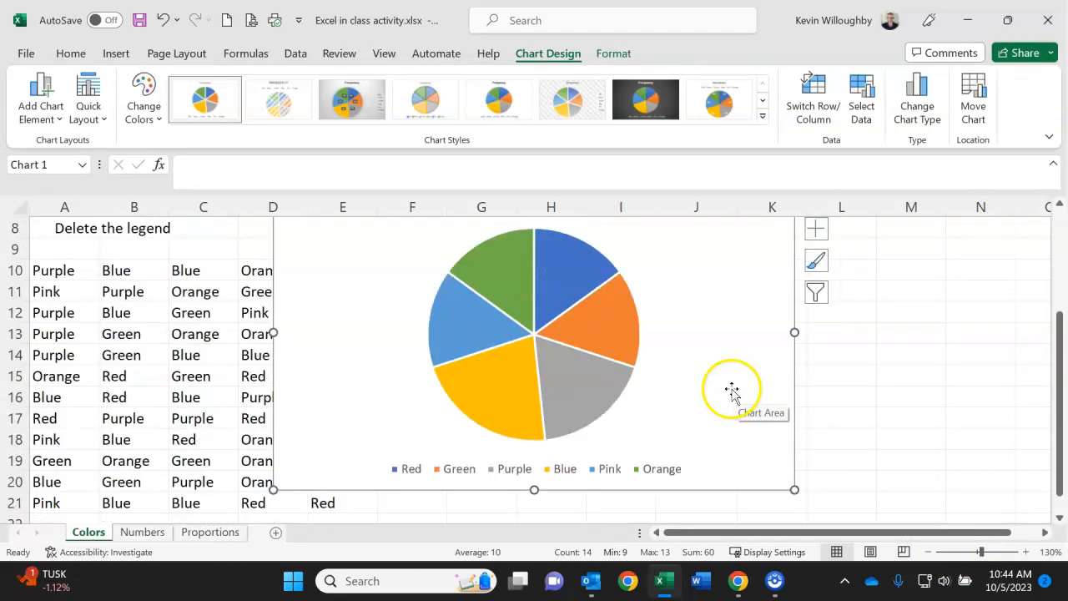
{"action": "left_click", "coordinate": [236, 217]}
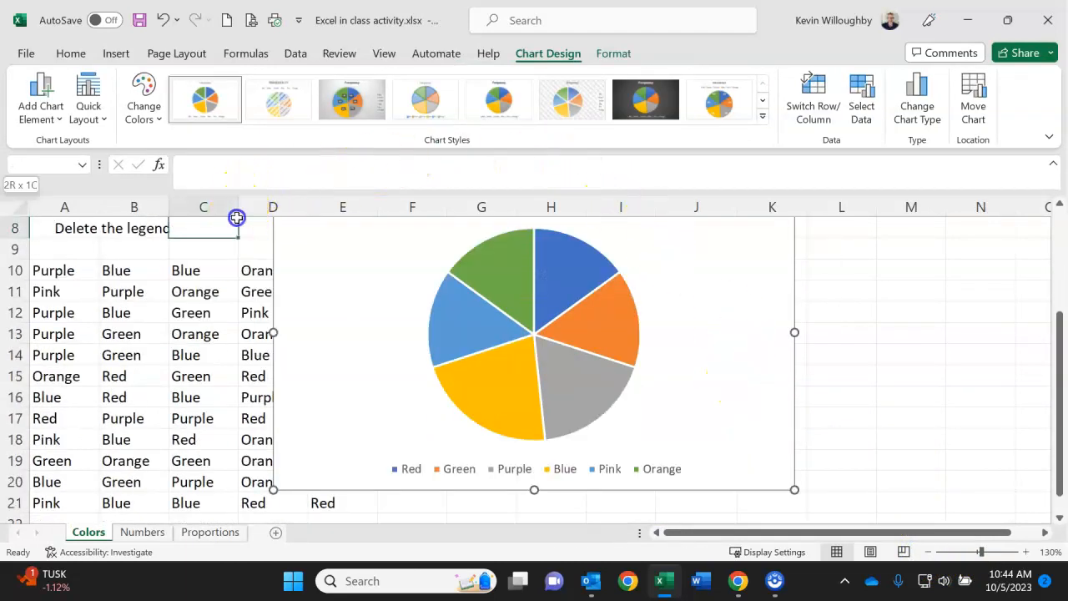
{"action": "left_click", "coordinate": [265, 166]}
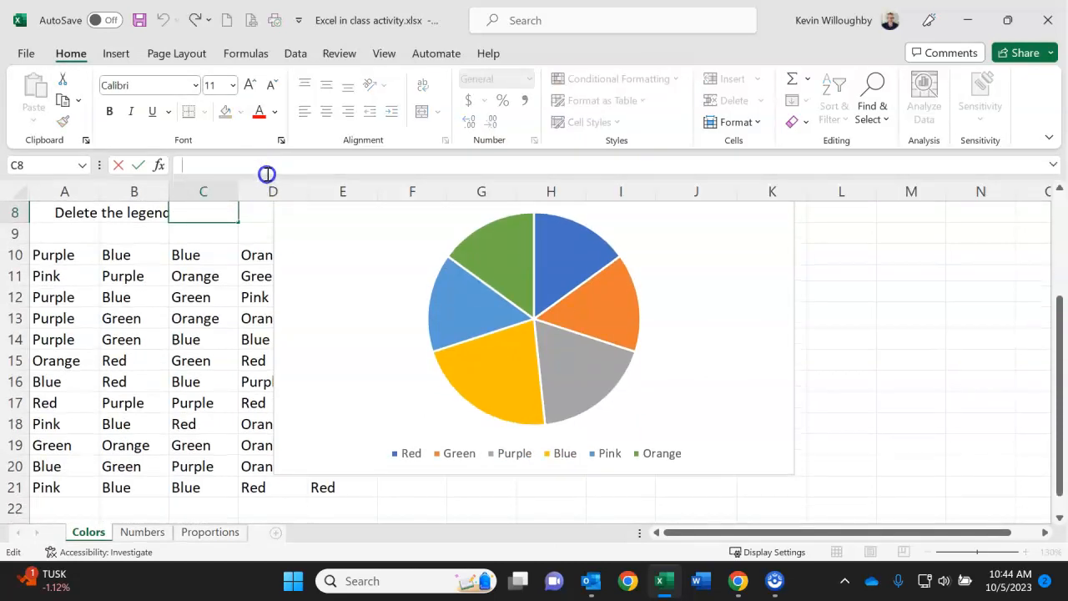
{"action": "left_click", "coordinate": [937, 321]}
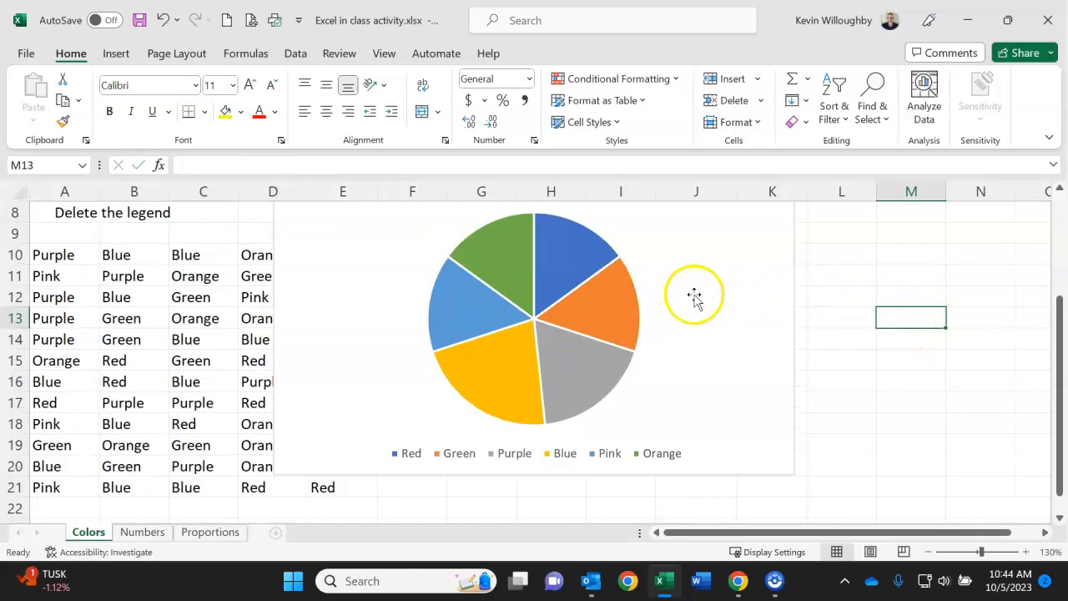
Add data labels to the pie slices showing category name, value and percentage
{"action": "right_click", "coordinate": [589, 311]}
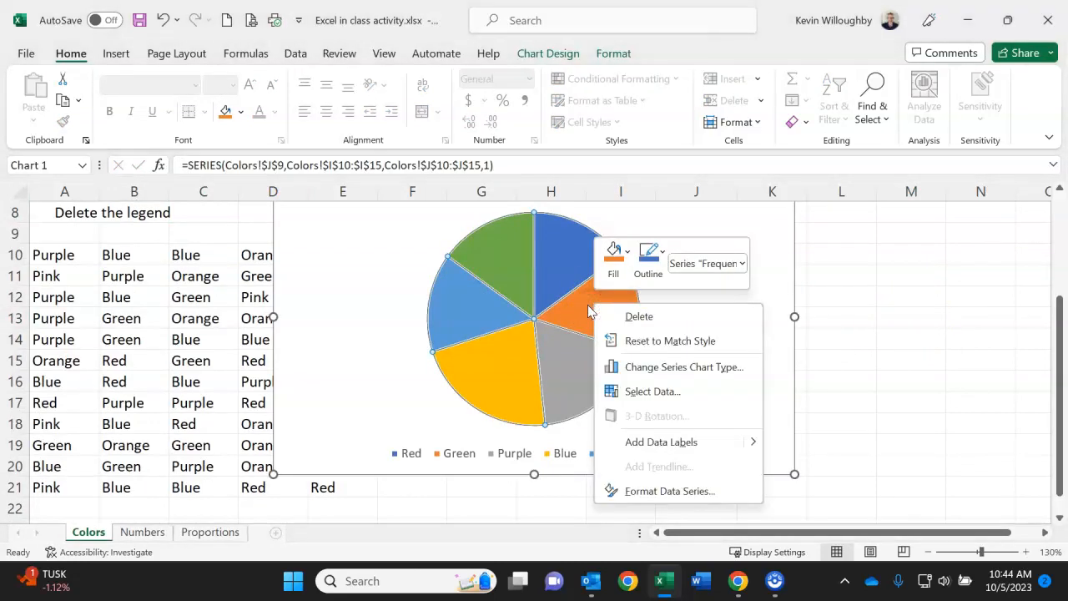
{"action": "left_click", "coordinate": [652, 442]}
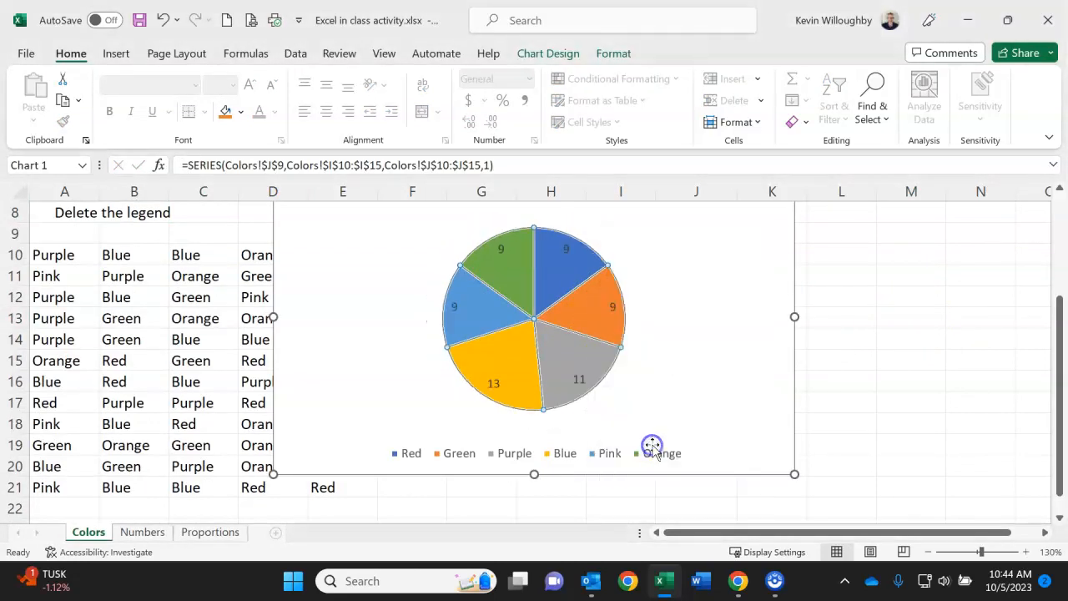
{"action": "right_click", "coordinate": [587, 310]}
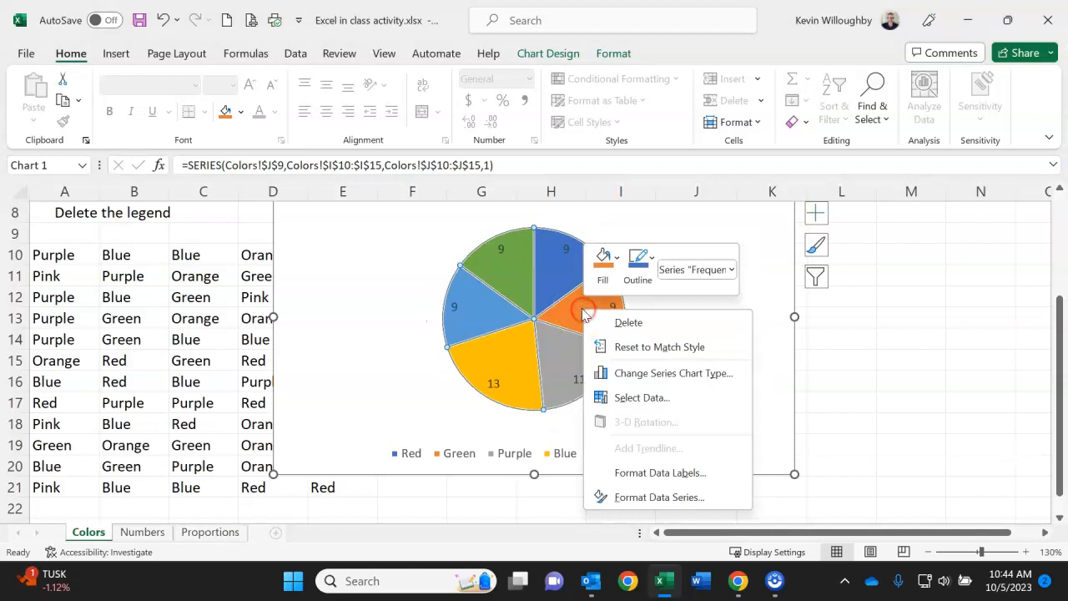
{"action": "left_click", "coordinate": [641, 474]}
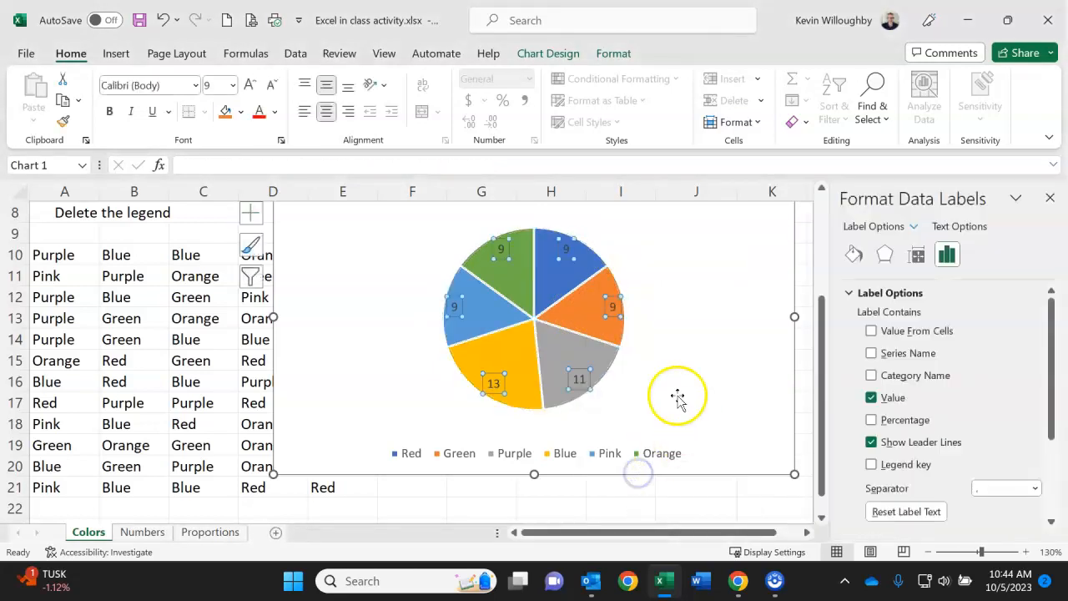
{"action": "left_click", "coordinate": [871, 354]}
{"action": "left_click", "coordinate": [871, 353]}
{"action": "left_click", "coordinate": [871, 374]}
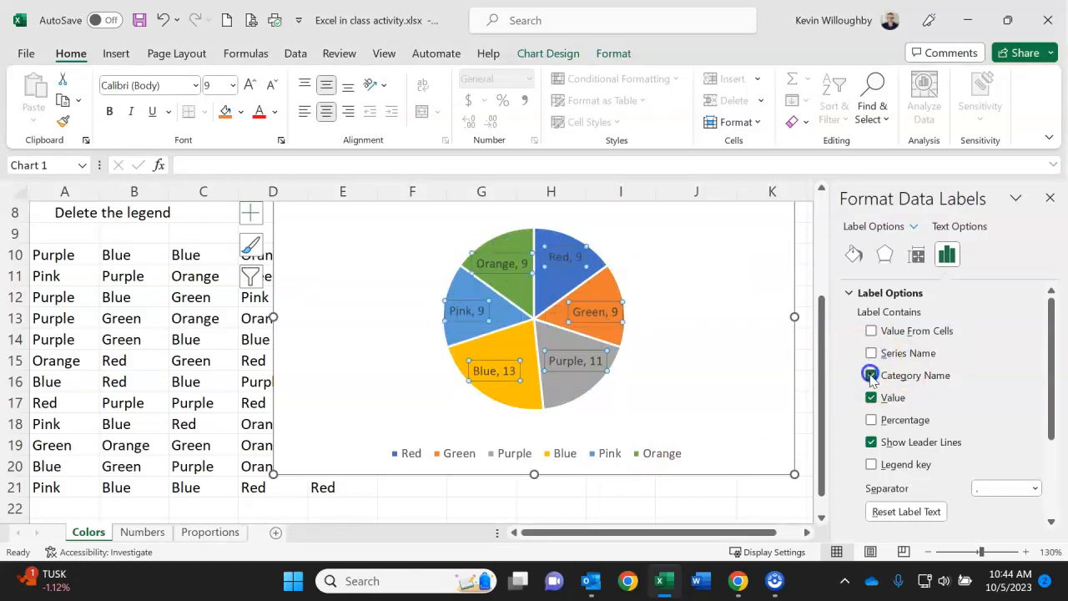
{"action": "left_click", "coordinate": [871, 421]}
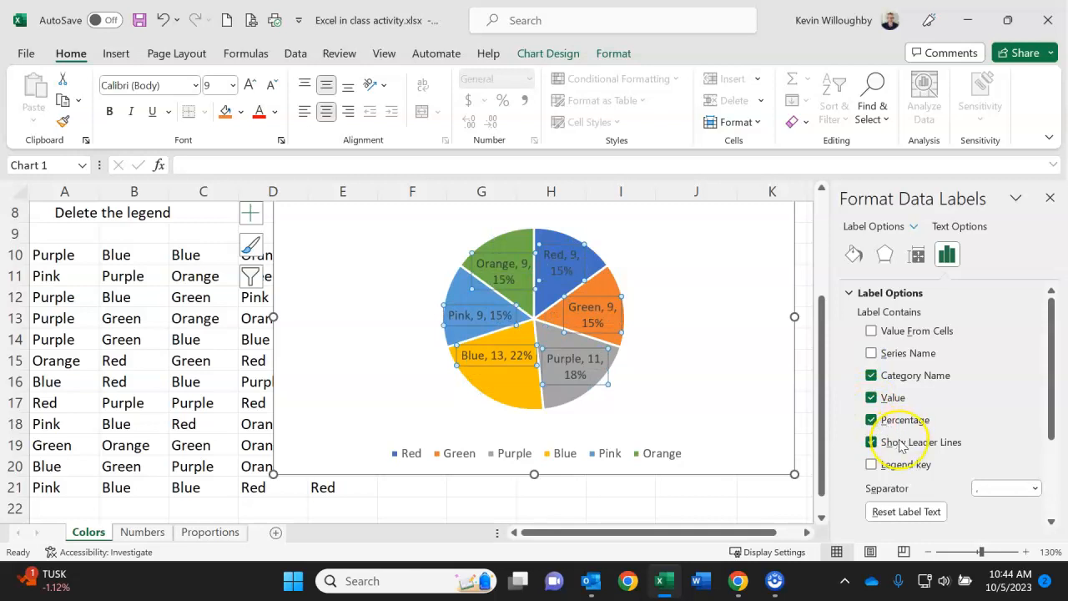
Set the data label position to Outside End and delete the chart's legend
{"action": "scroll", "coordinate": [900, 446], "scroll_direction": "down", "scroll_amount": 3}
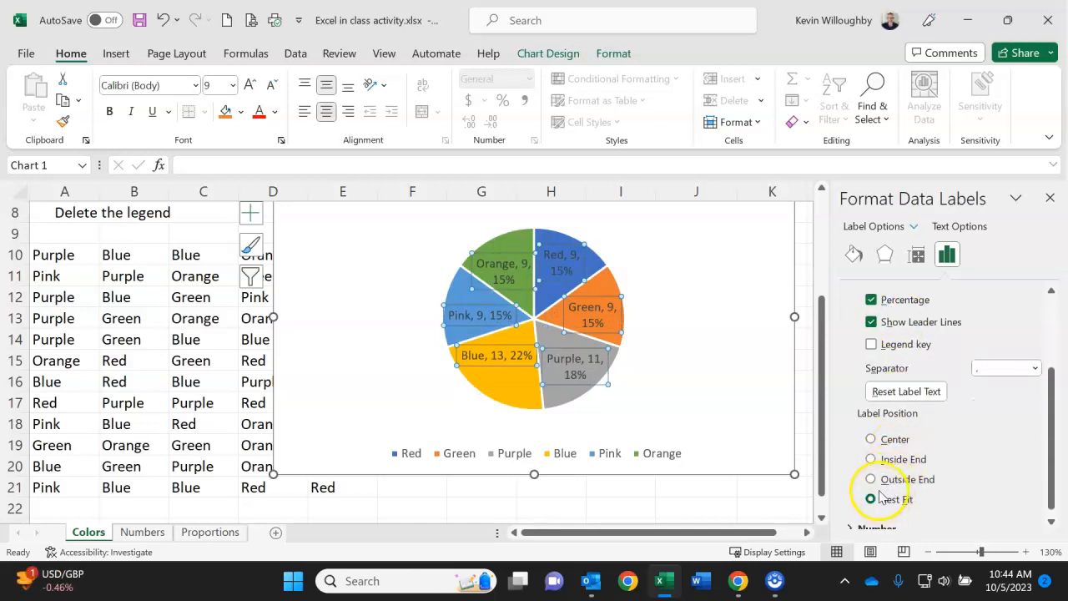
{"action": "left_click", "coordinate": [870, 480]}
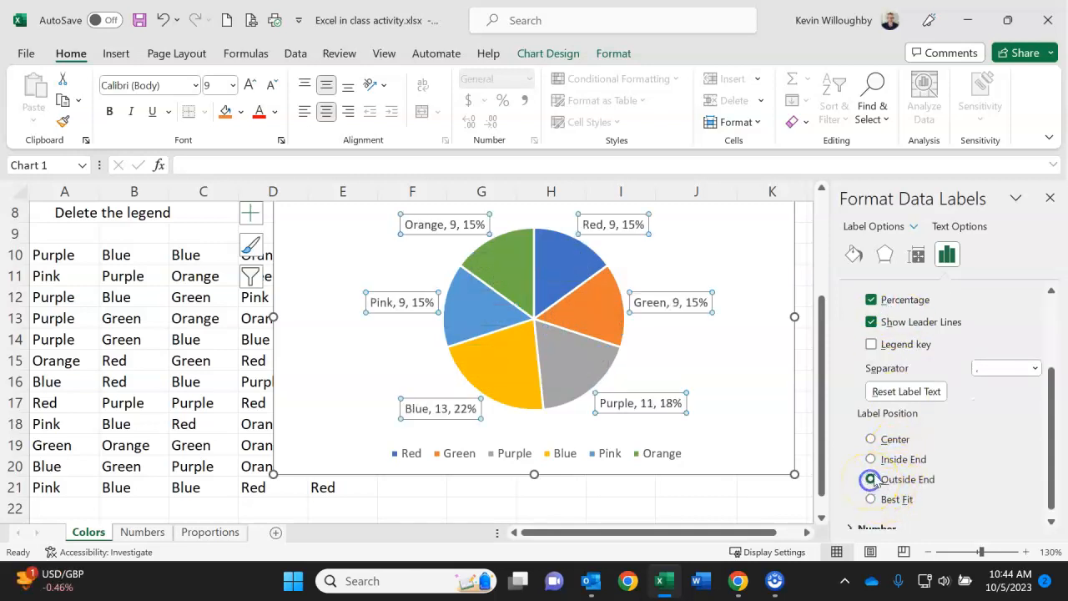
{"action": "left_click", "coordinate": [1050, 200]}
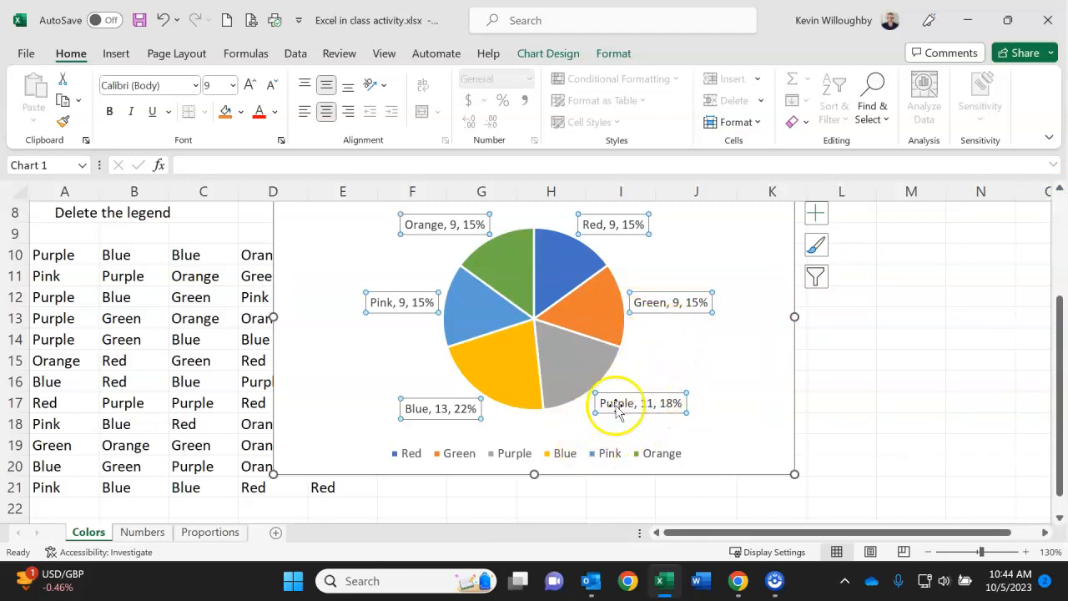
{"action": "right_click", "coordinate": [506, 455]}
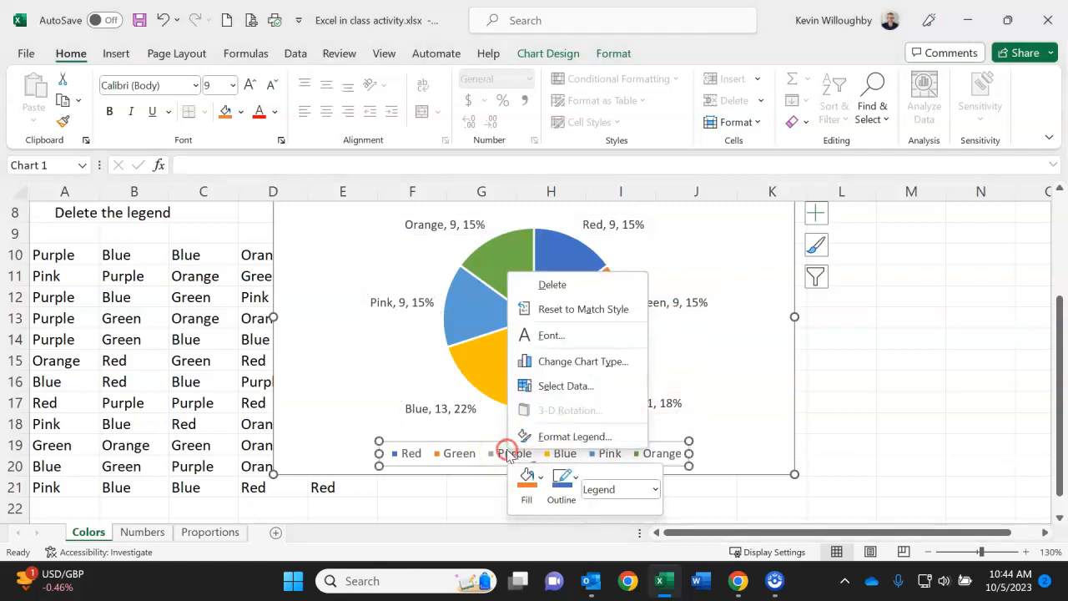
{"action": "left_click", "coordinate": [552, 287]}
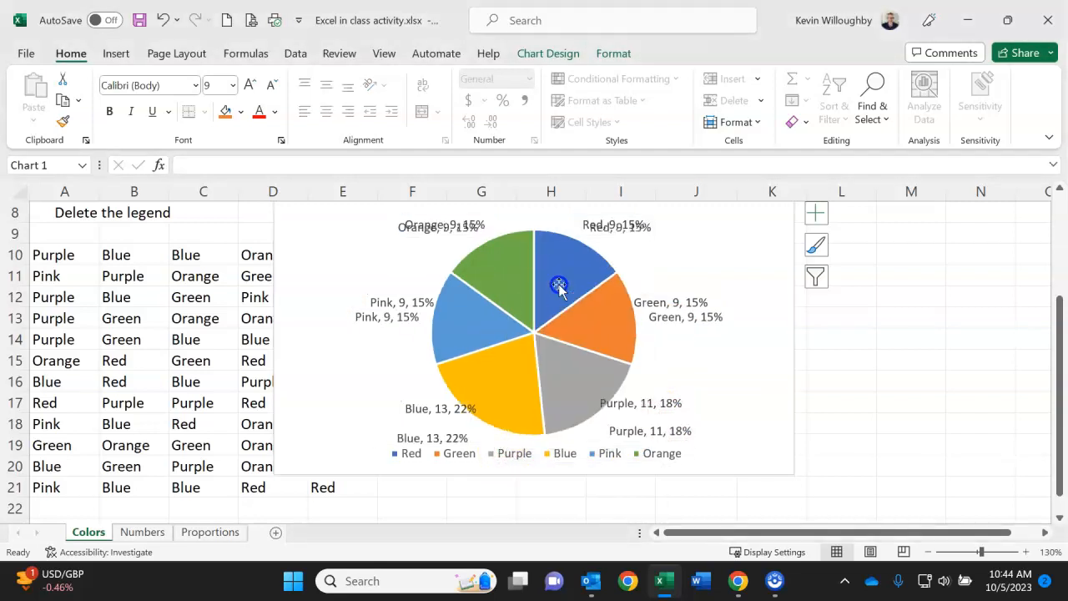
Move the Green and Purple data labels farther out from the pie to bring out their leader lines
{"action": "left_click", "coordinate": [691, 317]}
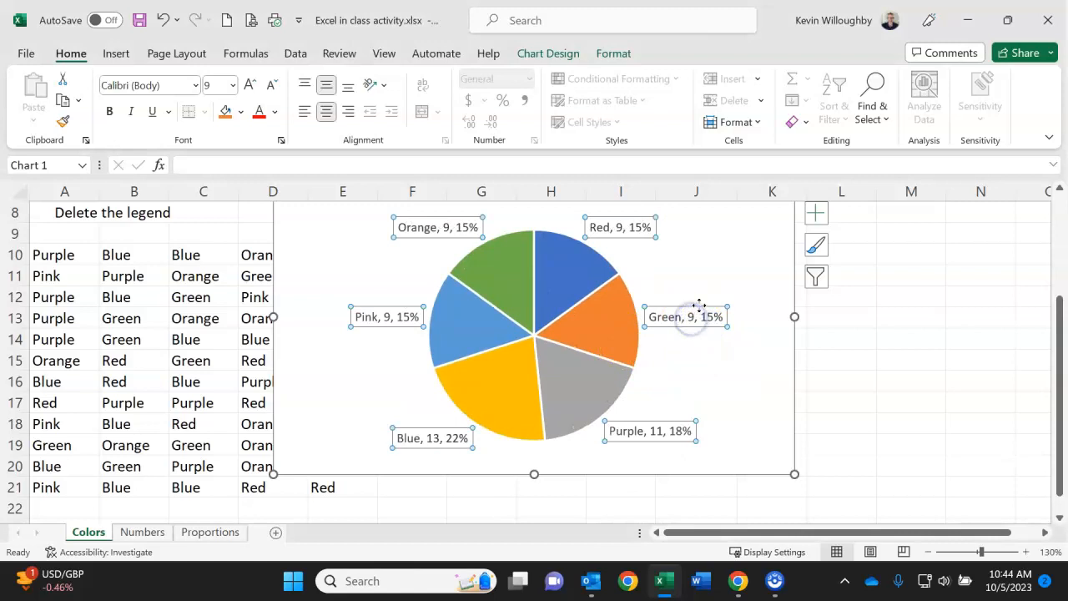
{"action": "left_click_drag", "start_coordinate": [701, 305], "coordinate": [747, 292]}
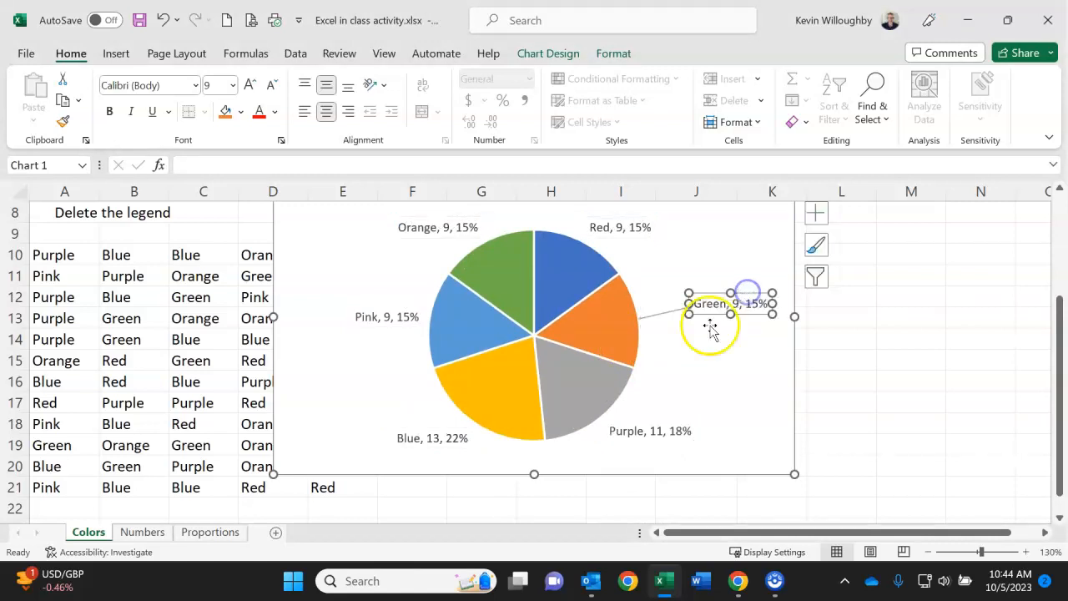
{"action": "left_click", "coordinate": [659, 430]}
{"action": "left_click_drag", "start_coordinate": [659, 426], "coordinate": [732, 422]}
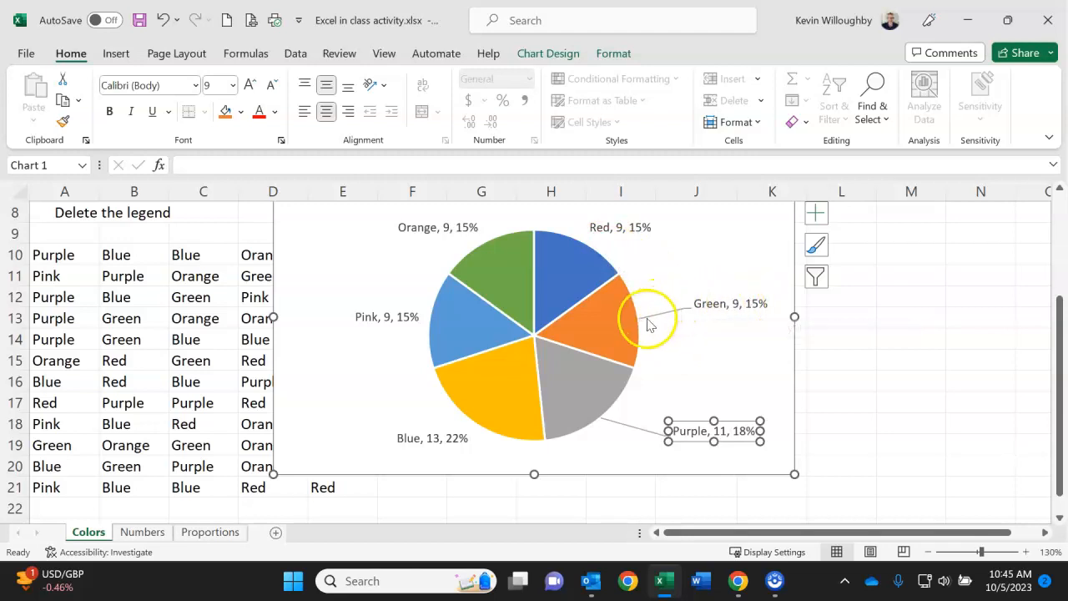
Change the chart title to Favorite Colors and deselect the chart
{"action": "scroll", "coordinate": [641, 325], "scroll_direction": "up", "scroll_amount": 1}
{"action": "left_click", "coordinate": [525, 243]}
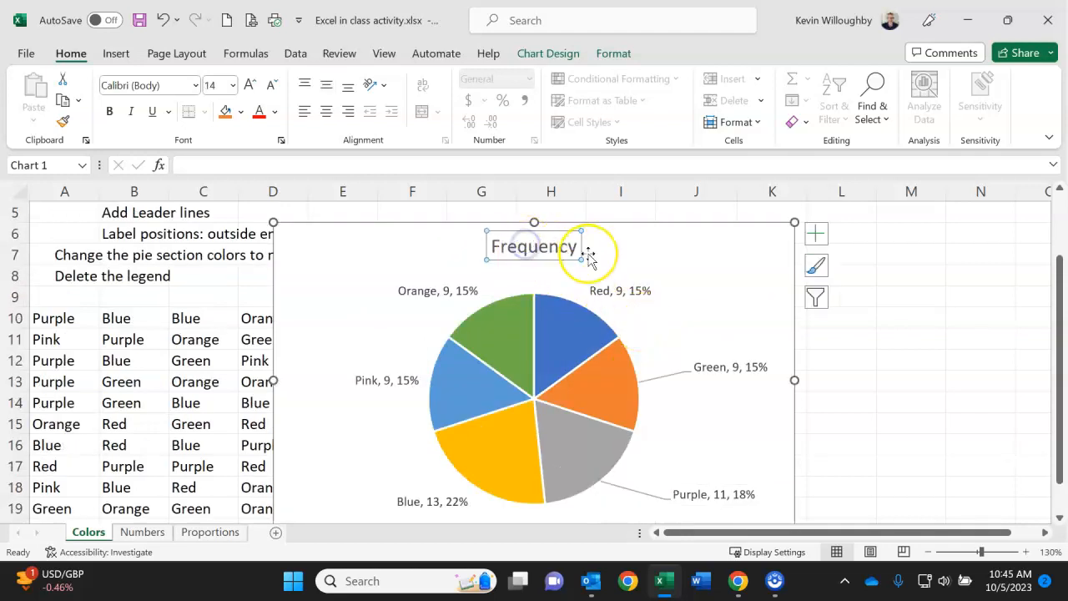
{"action": "type", "text": "Favority Colors"}
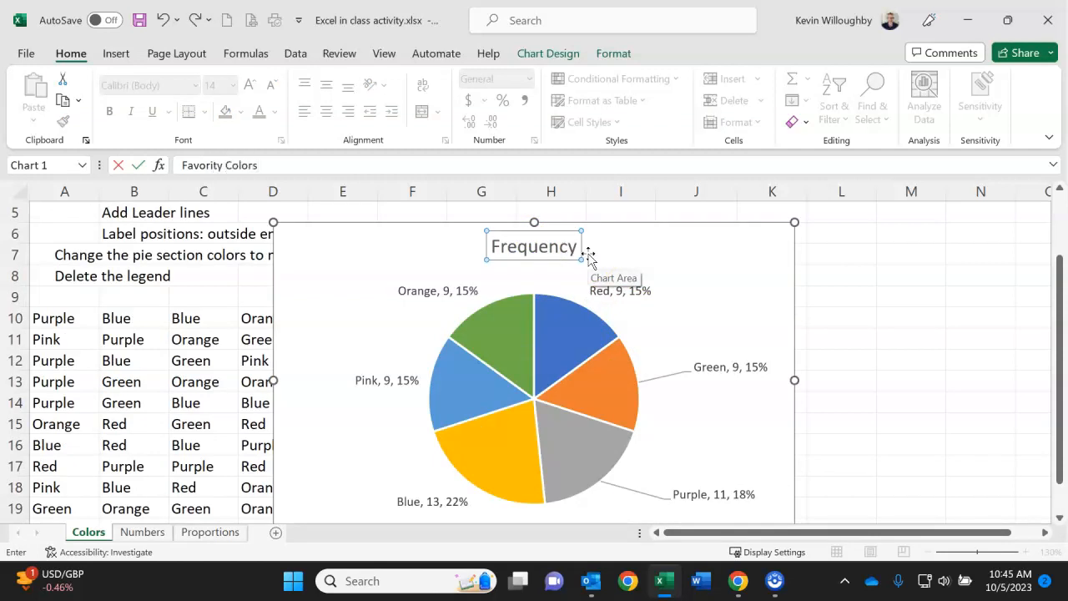
{"action": "key", "text": "Return"}
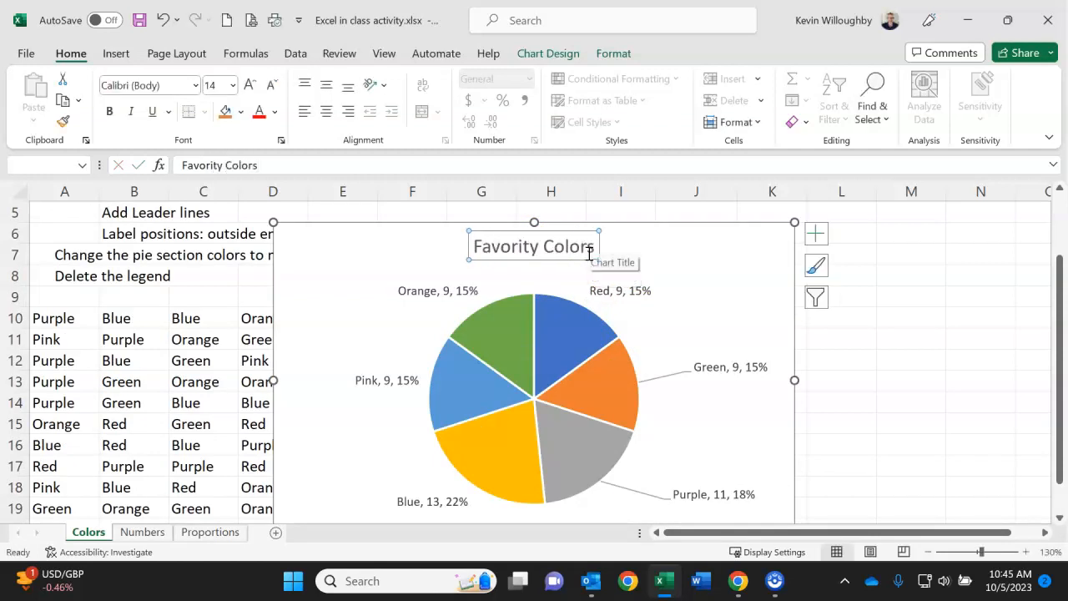
{"action": "left_click", "coordinate": [219, 165]}
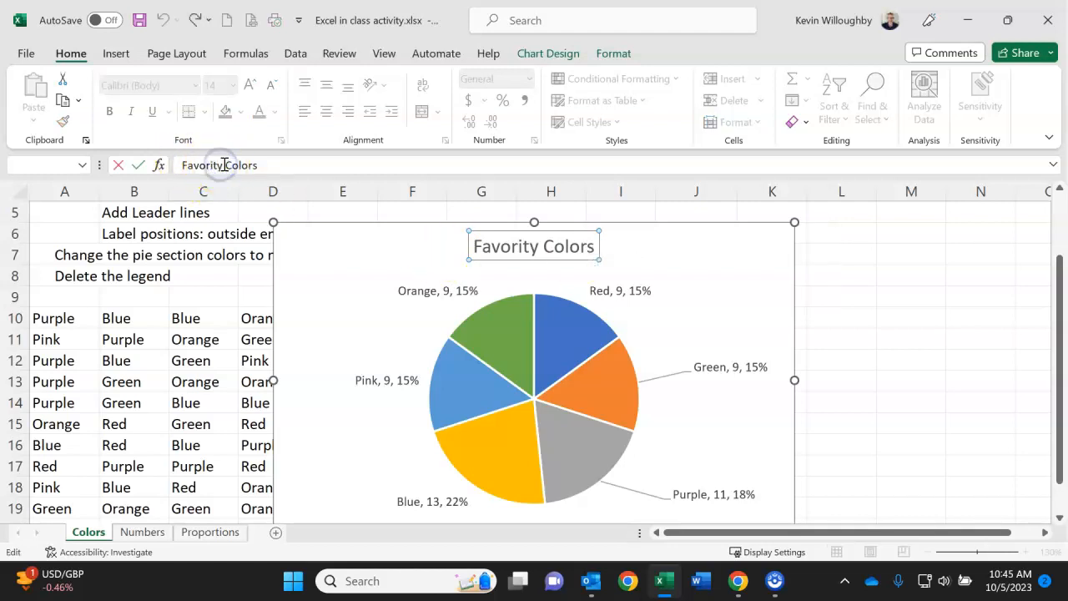
{"action": "key", "text": "Return"}
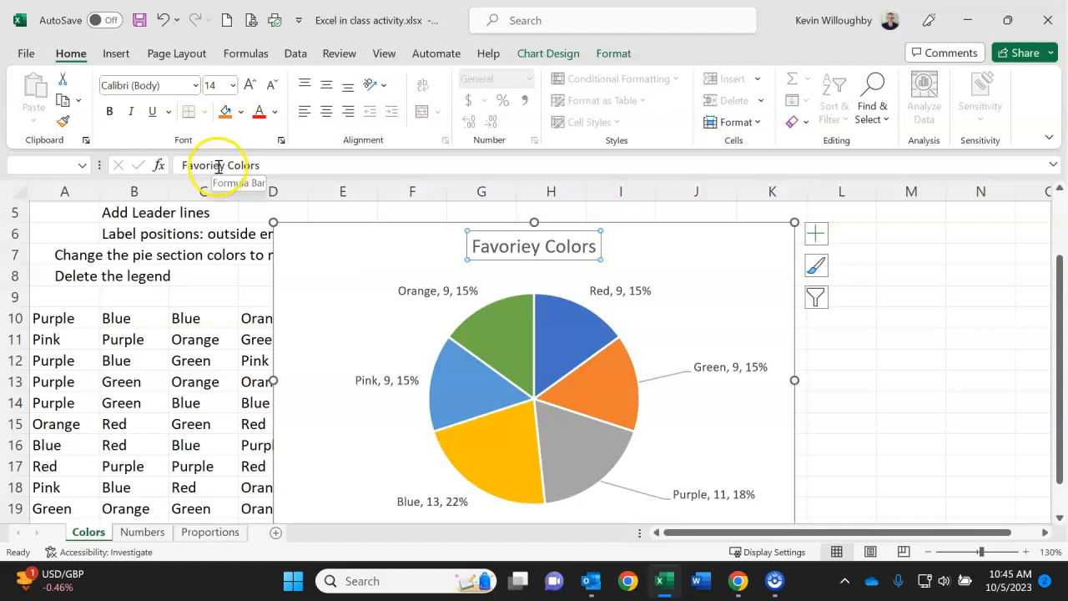
{"action": "left_click", "coordinate": [218, 166]}
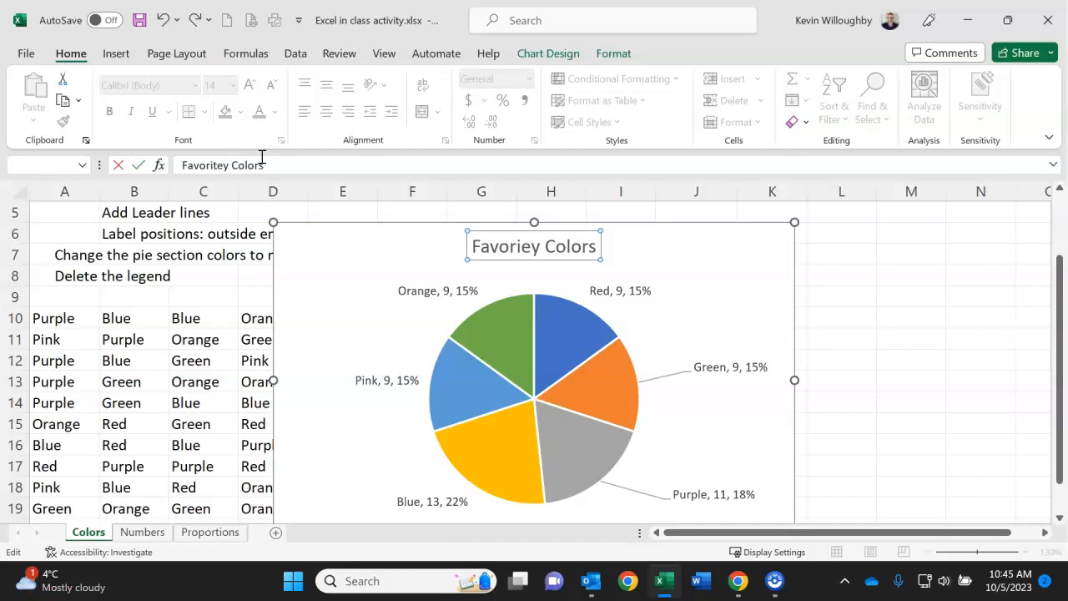
{"action": "key", "text": "Return"}
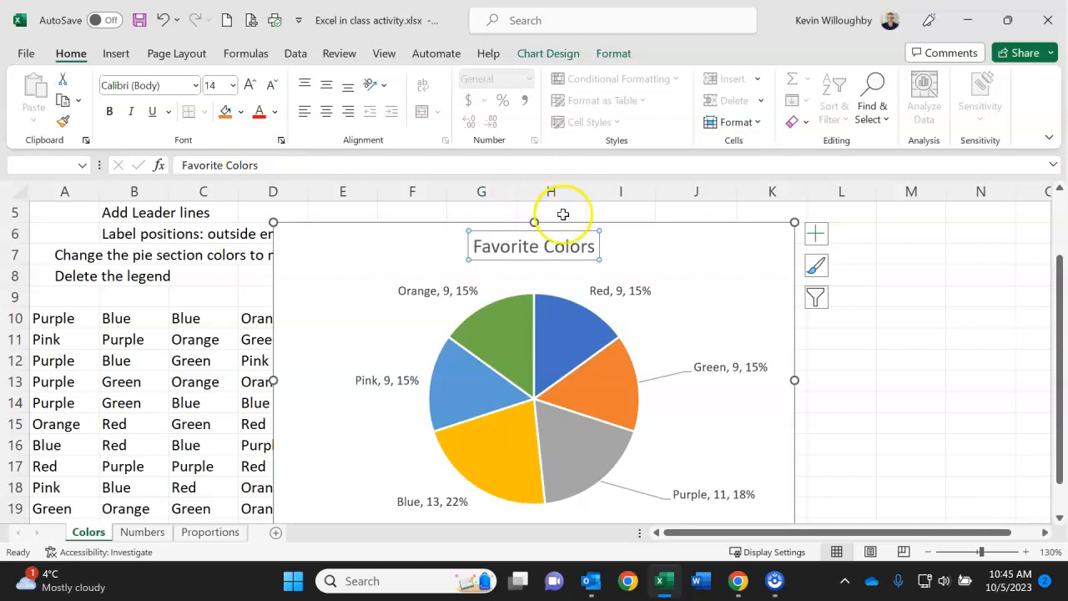
{"action": "scroll", "coordinate": [510, 334], "scroll_direction": "down", "scroll_amount": 1}
{"action": "left_click", "coordinate": [950, 326]}
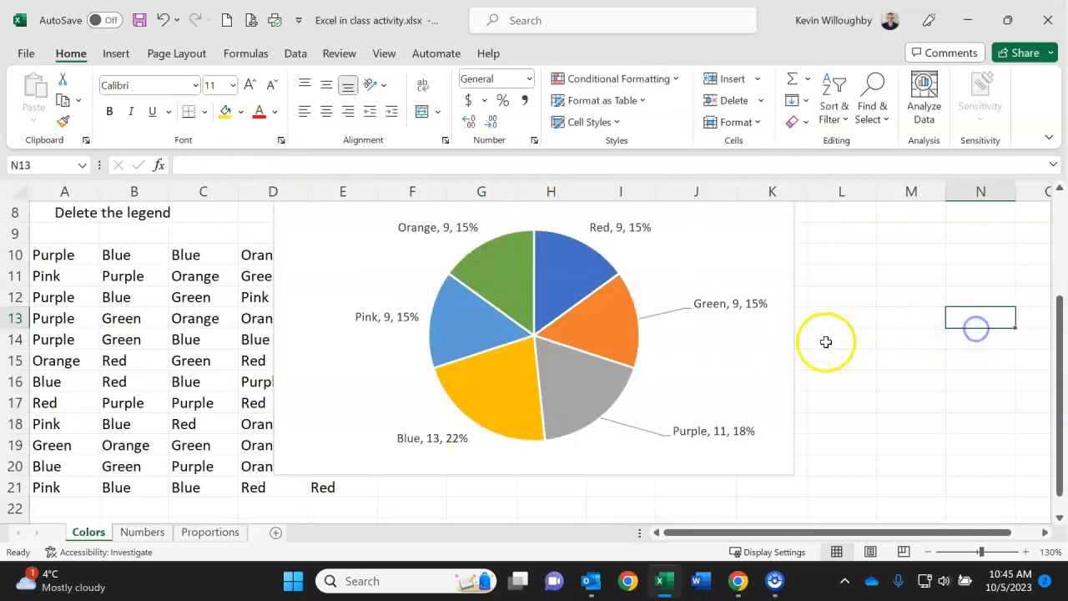
{"action": "scroll", "coordinate": [789, 341], "scroll_direction": "up", "scroll_amount": 1}
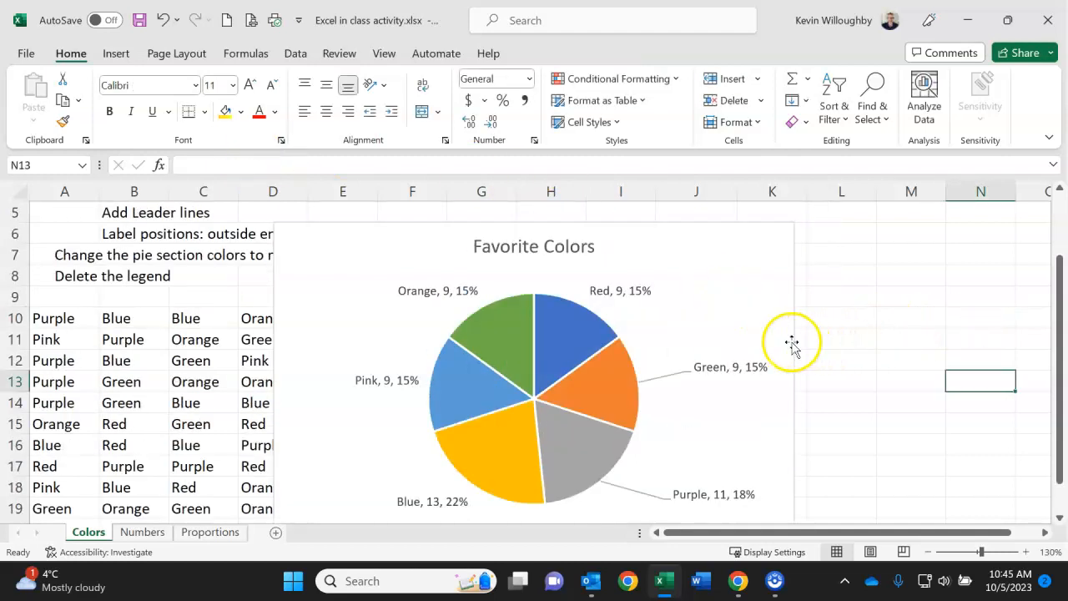
Switch to the Numbers sheet and look over the list of required functions and the Q1 to Q4 data
{"action": "left_click", "coordinate": [143, 533]}
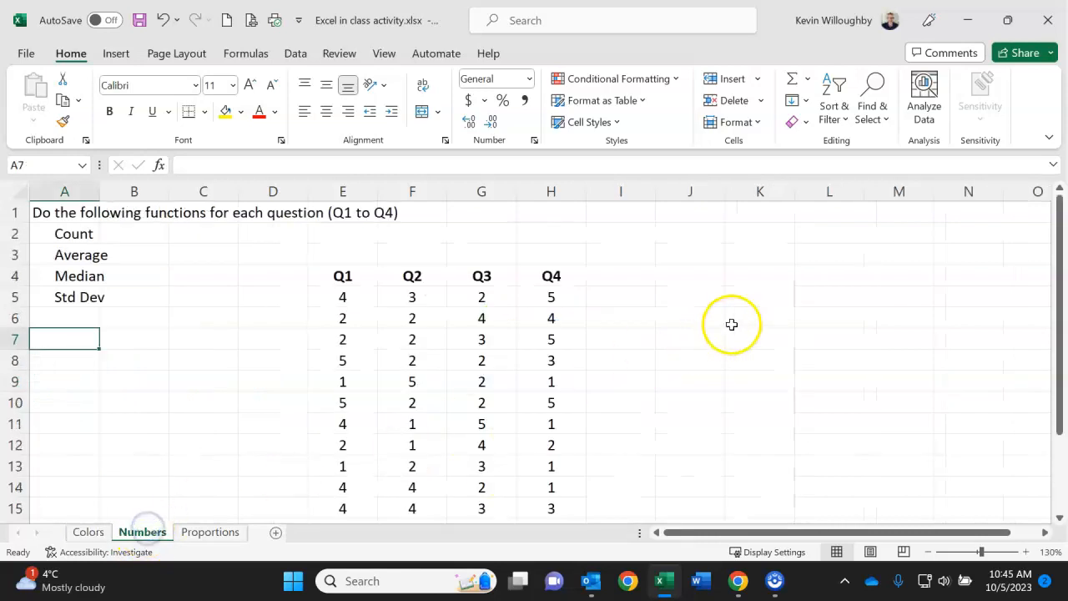
{"action": "left_click", "coordinate": [842, 314]}
{"action": "scroll", "coordinate": [468, 334], "scroll_direction": "down", "scroll_amount": 1}
{"action": "scroll", "coordinate": [468, 334], "scroll_direction": "up", "scroll_amount": 1}
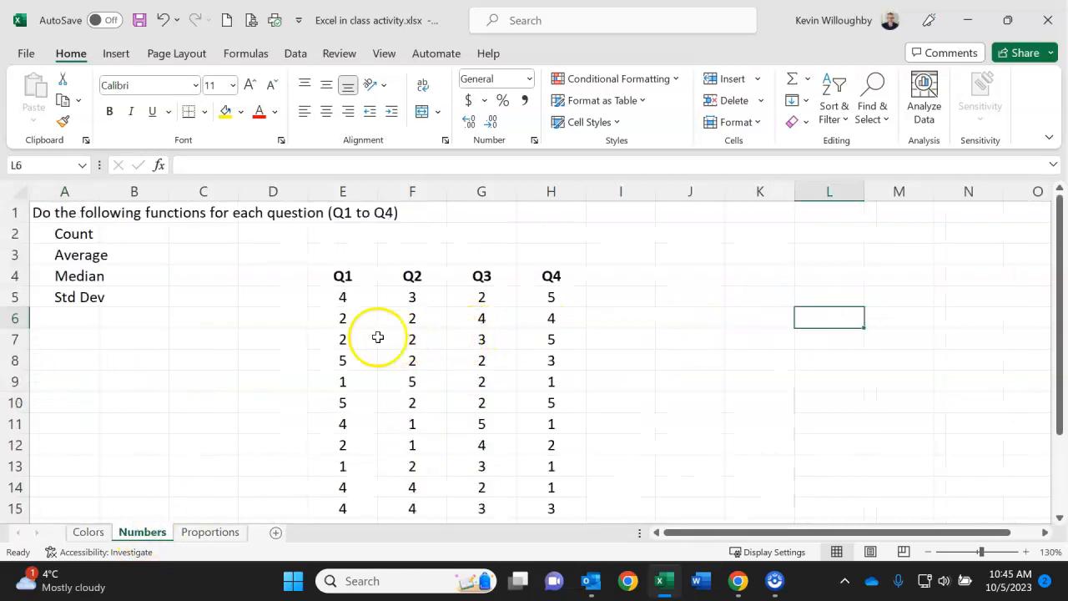
{"action": "scroll", "coordinate": [369, 336], "scroll_direction": "down", "scroll_amount": 2}
{"action": "scroll", "coordinate": [370, 336], "scroll_direction": "up", "scroll_amount": 1}
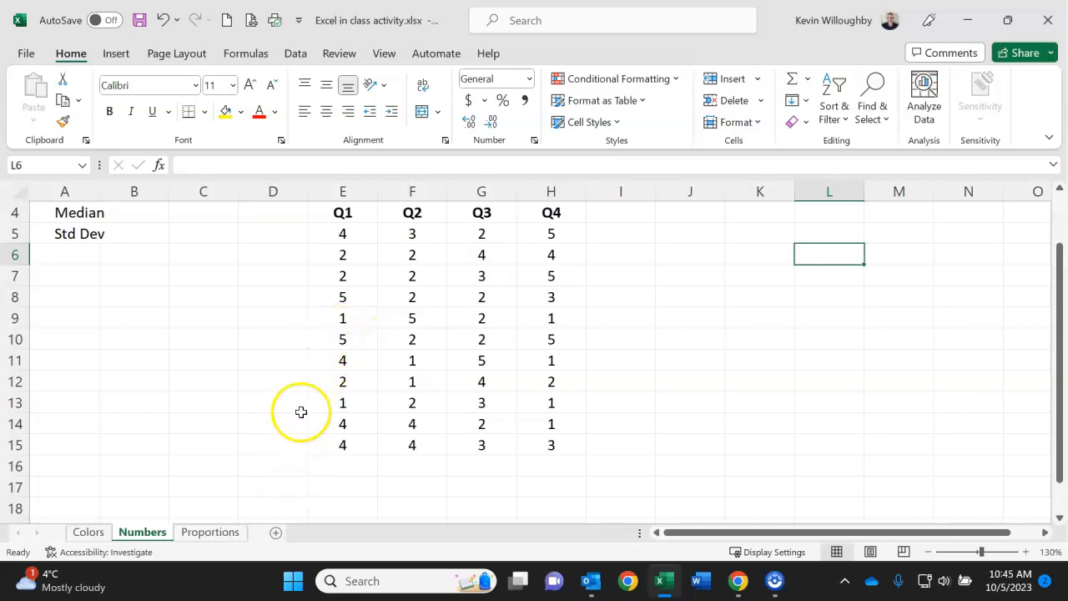
{"action": "scroll", "coordinate": [159, 312], "scroll_direction": "up", "scroll_amount": 1}
Copy the Count, Average, Median and Std Dev labels from A2:A5 to D17:D20 below the data
{"action": "left_click_drag", "start_coordinate": [79, 232], "coordinate": [66, 296]}
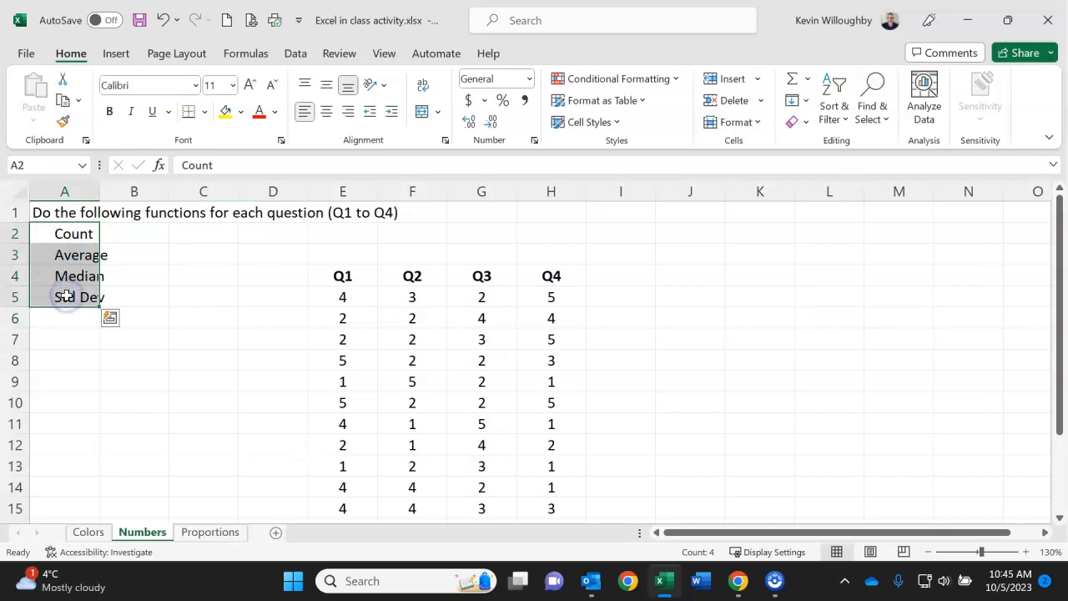
{"action": "key", "text": "ctrl+c"}
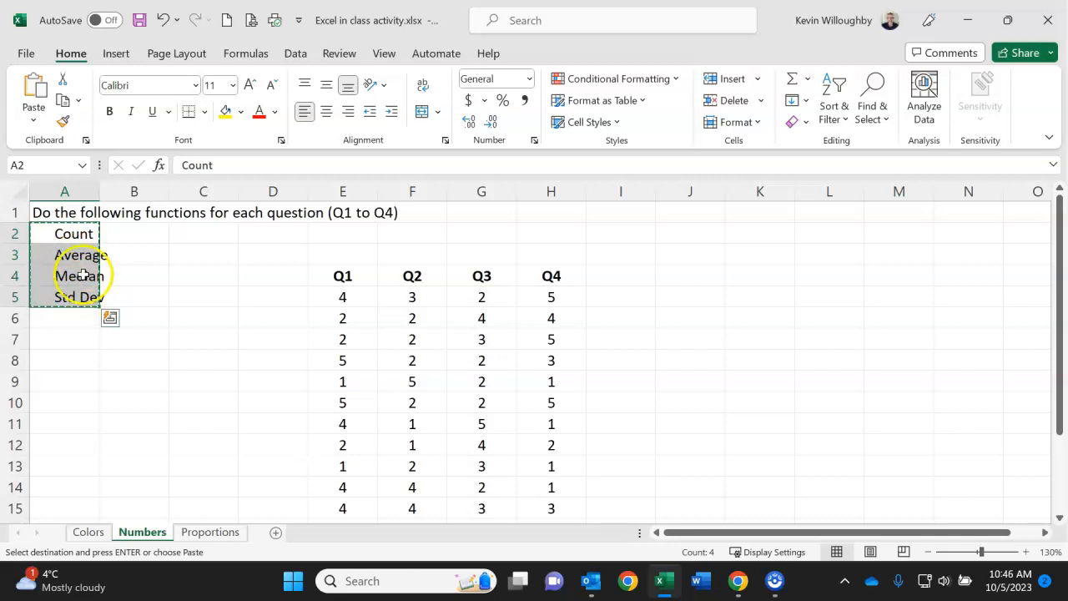
{"action": "scroll", "coordinate": [125, 309], "scroll_direction": "down", "scroll_amount": 3}
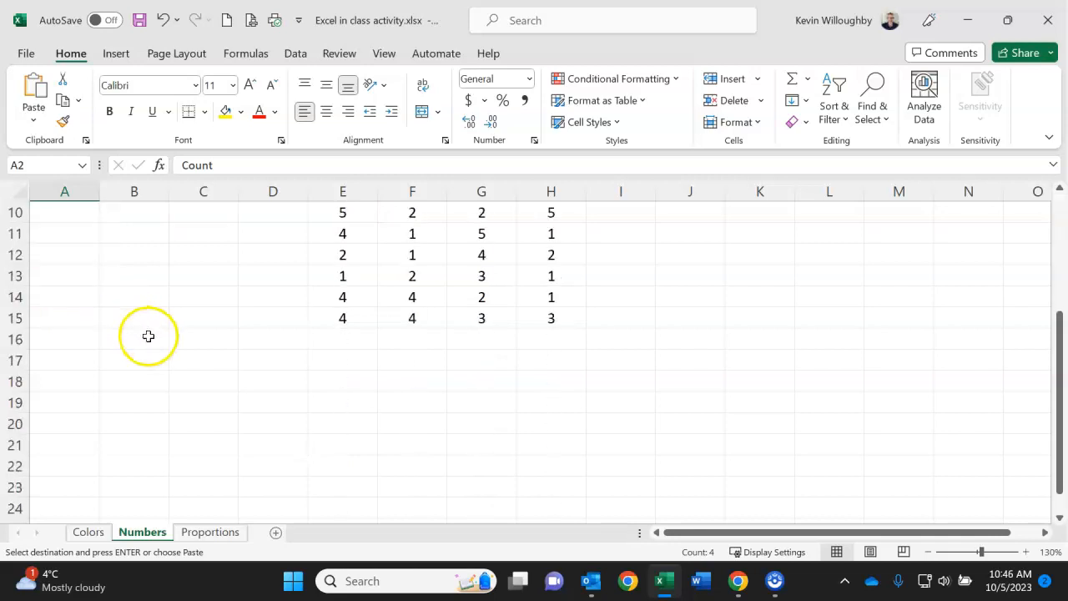
{"action": "left_click", "coordinate": [258, 363]}
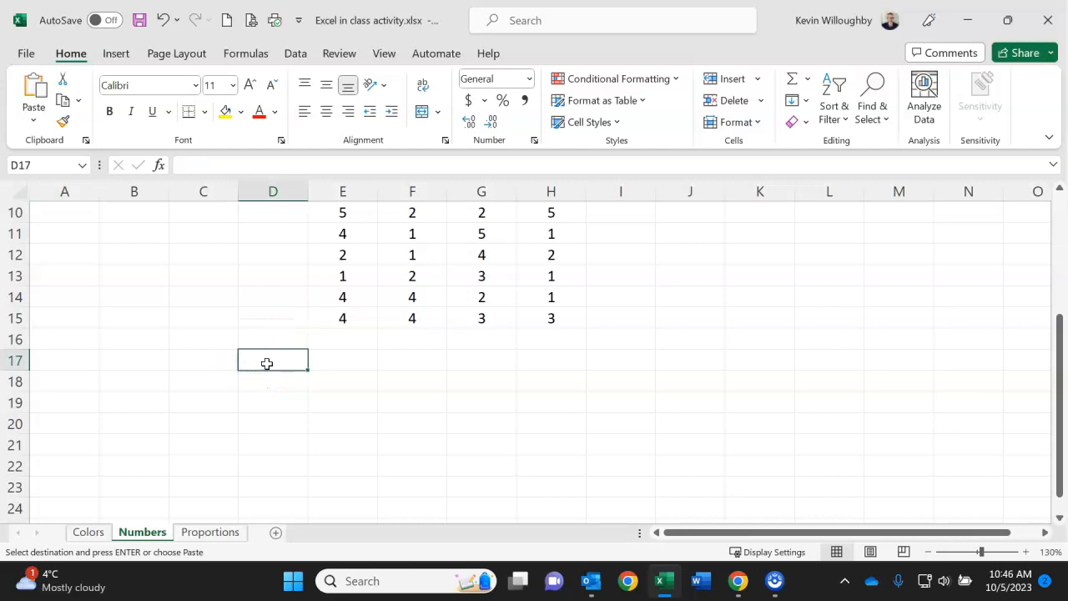
{"action": "key", "text": "ctrl+v"}
Enter a COUNT formula in E17 over the Q1 values in E5:E15
{"action": "left_click", "coordinate": [348, 357]}
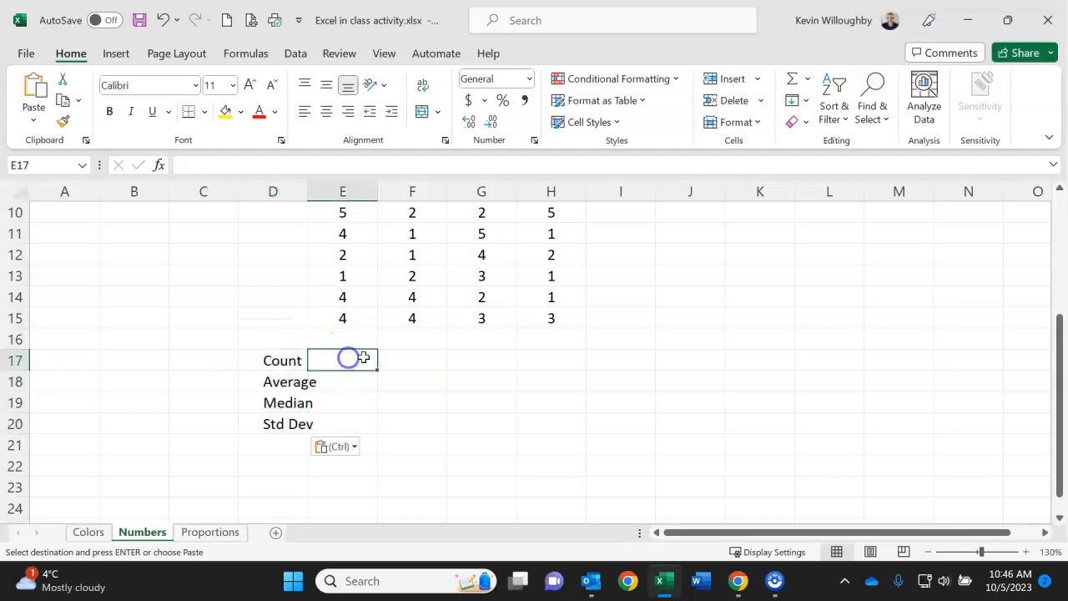
{"action": "type", "text": "=count("}
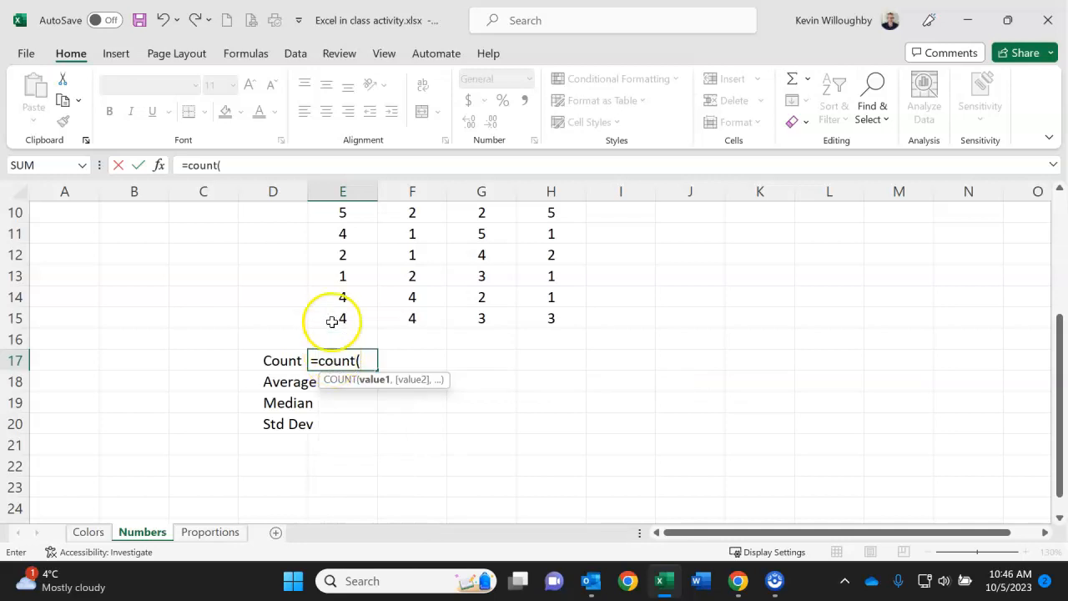
{"action": "scroll", "coordinate": [332, 321], "scroll_direction": "up", "scroll_amount": 3}
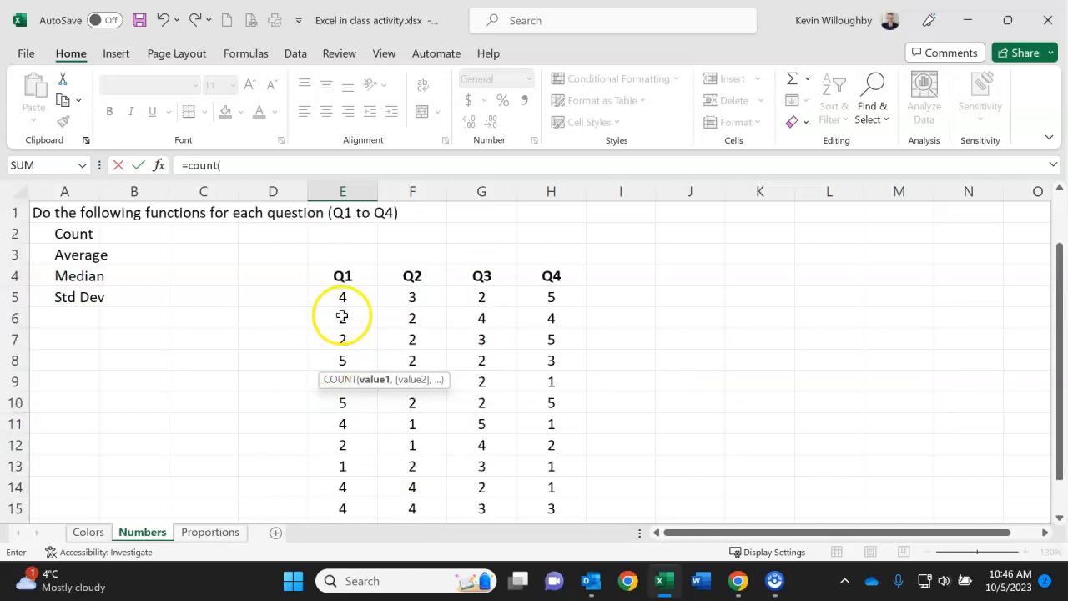
{"action": "left_click_drag", "start_coordinate": [342, 291], "coordinate": [348, 436]}
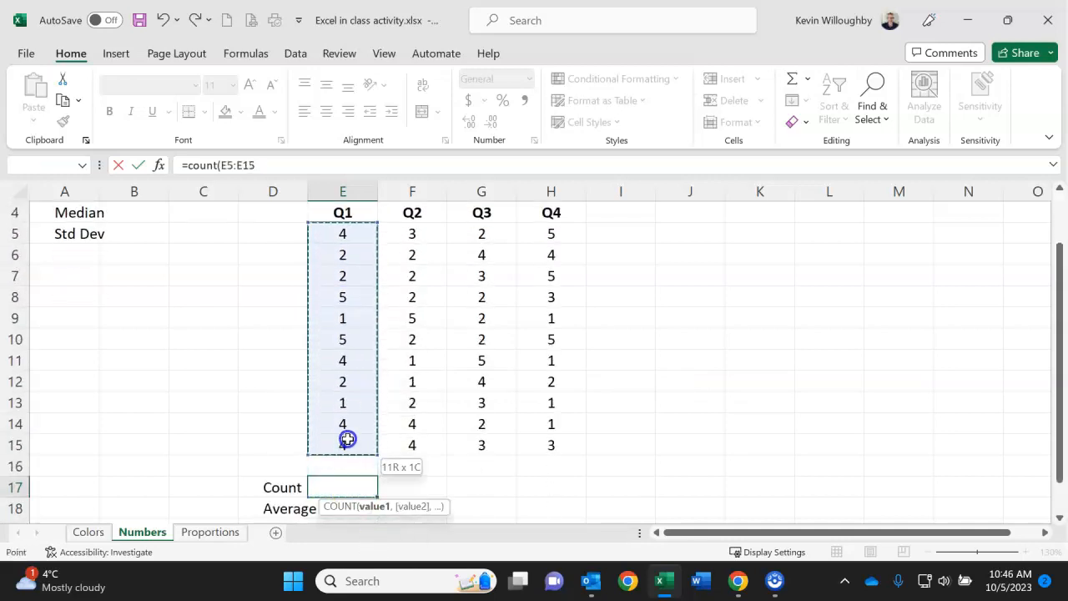
{"action": "key", "text": "Return"}
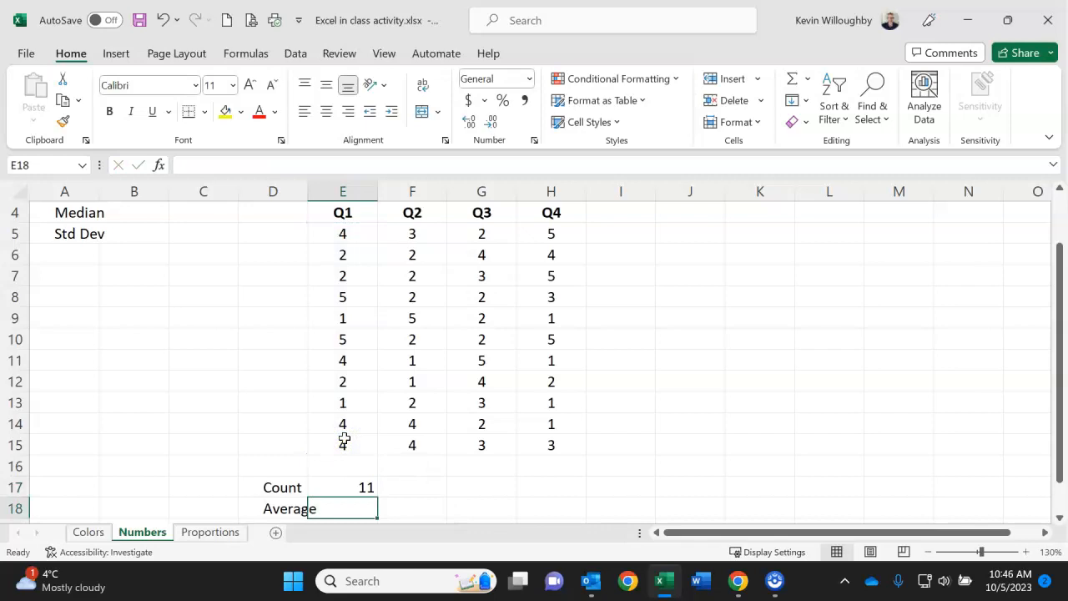
Widen column D to fit the labels and enter an AVERAGE formula in E18 over the Q1 values in E5:E15
{"action": "key", "text": "Up"}
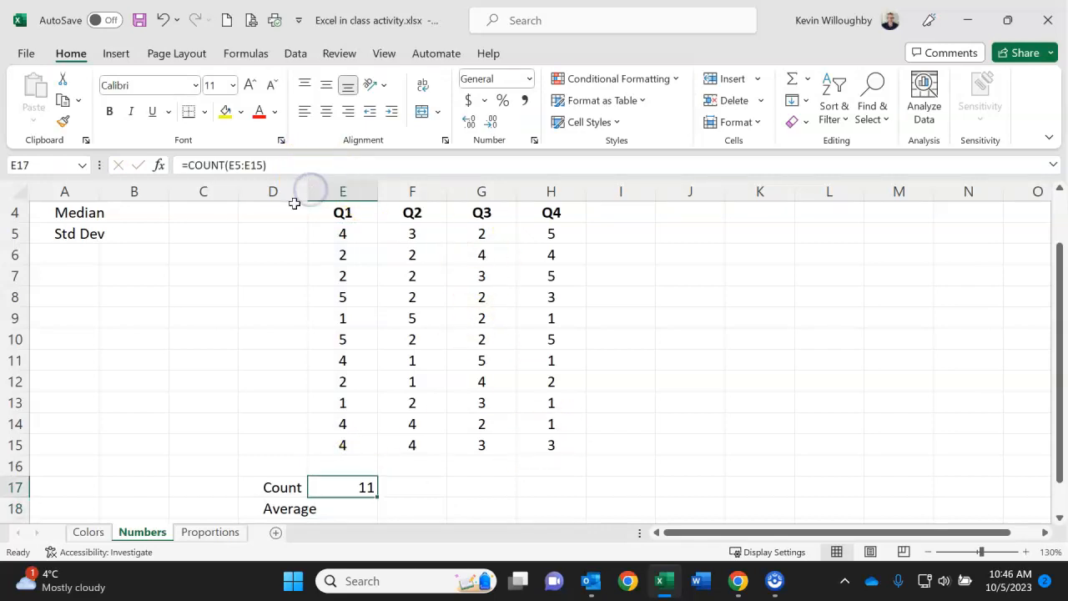
{"action": "left_click_drag", "start_coordinate": [307, 191], "coordinate": [320, 191]}
{"action": "scroll", "coordinate": [395, 394], "scroll_direction": "down", "scroll_amount": 2}
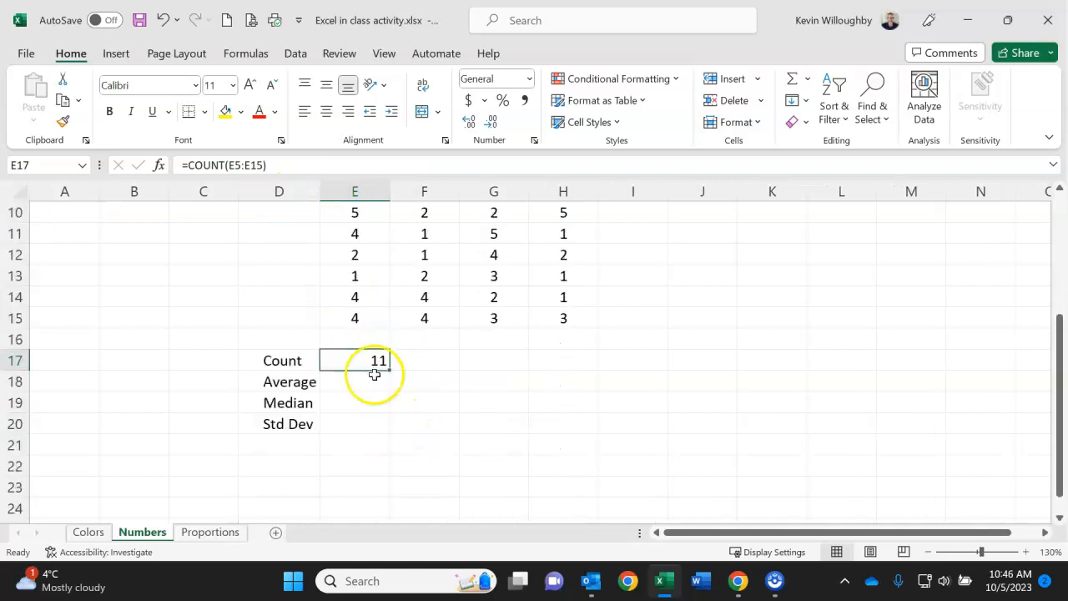
{"action": "left_click", "coordinate": [369, 374]}
{"action": "type", "text": "="}
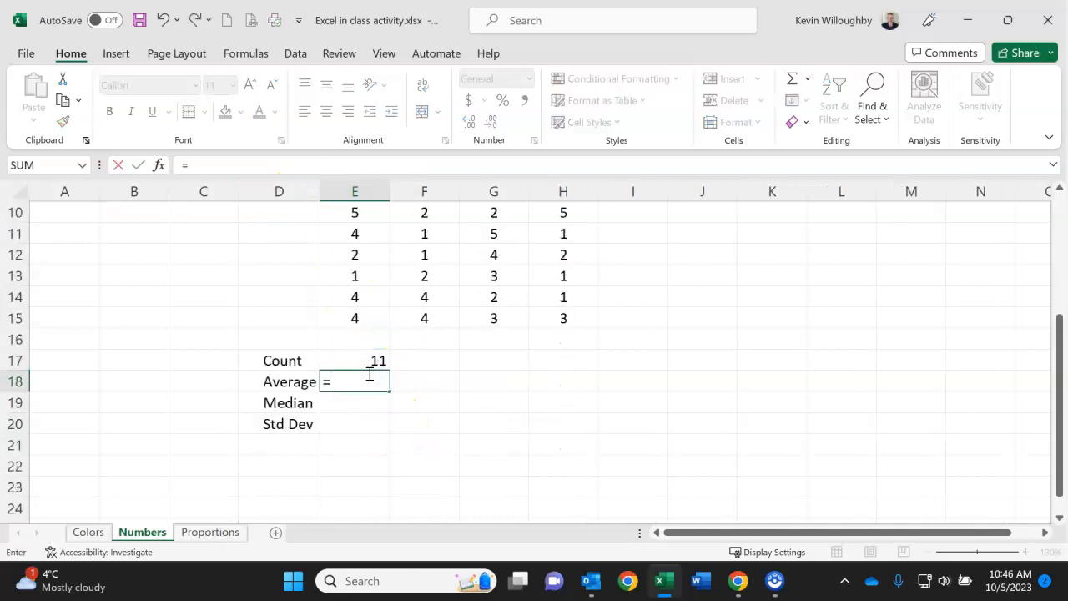
{"action": "type", "text": "average("}
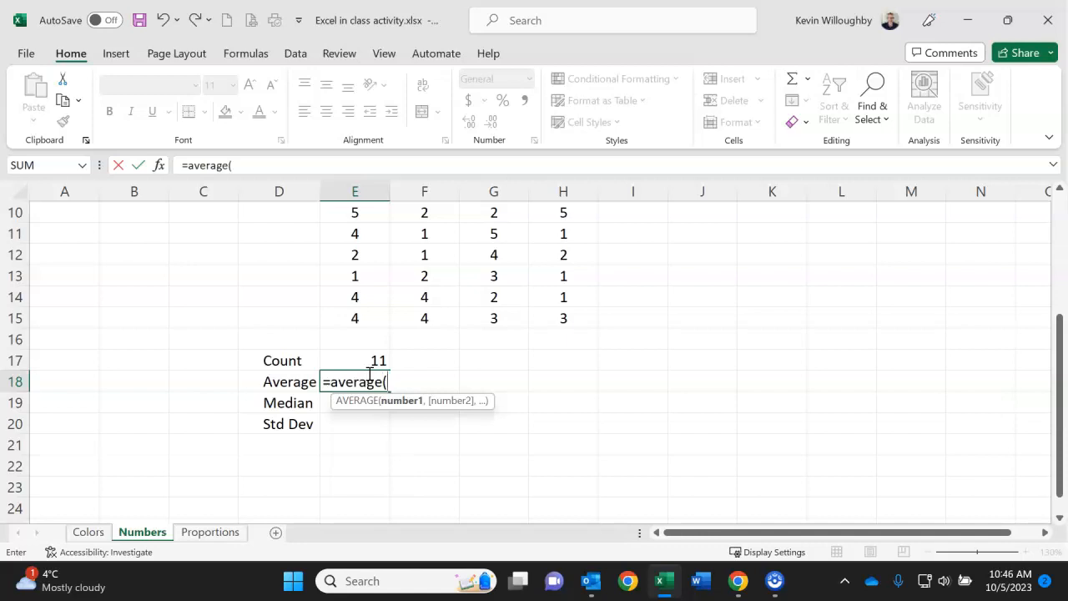
{"action": "scroll", "coordinate": [374, 374], "scroll_direction": "up", "scroll_amount": 2}
{"action": "left_click_drag", "start_coordinate": [354, 235], "coordinate": [357, 453]}
{"action": "key", "text": "Return"}
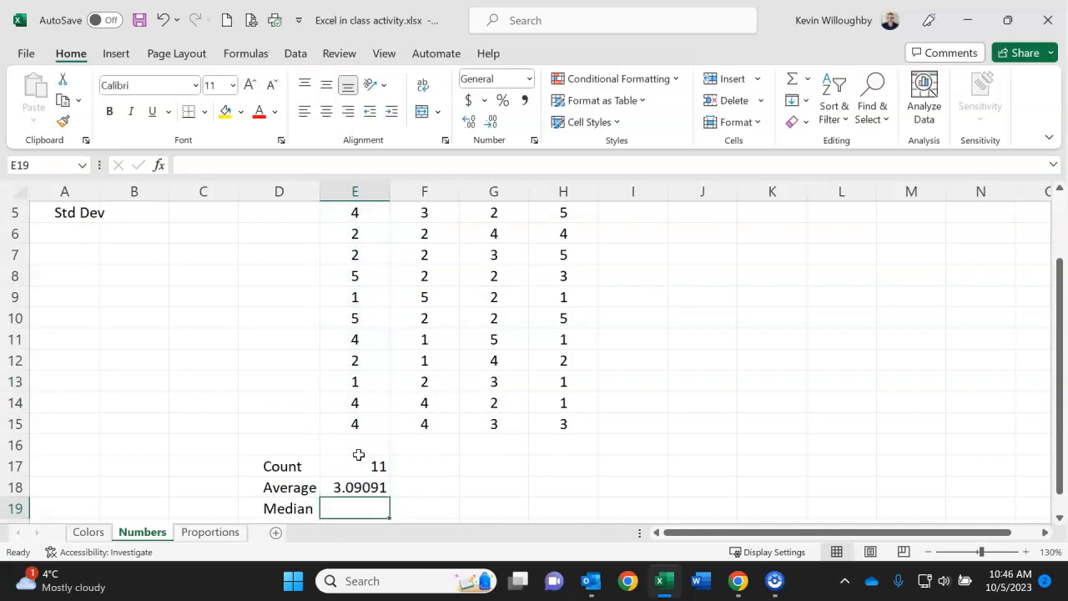
Enter a MEDIAN formula in E19 over the Q1 values in E5:E15
{"action": "type", "text": "=median"}
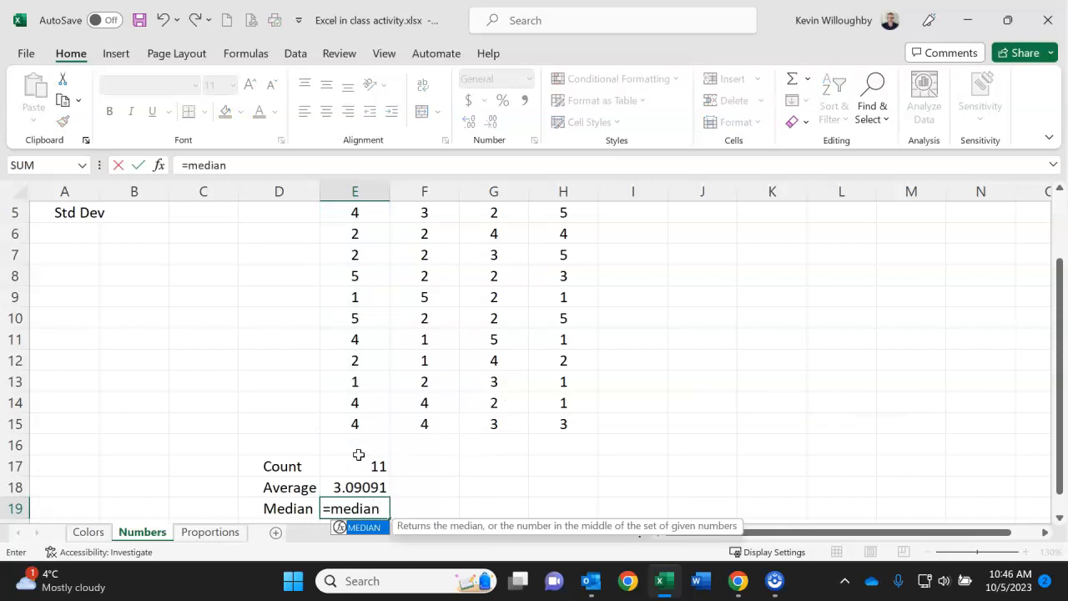
{"action": "type", "text": "("}
{"action": "scroll", "coordinate": [384, 452], "scroll_direction": "up", "scroll_amount": 2}
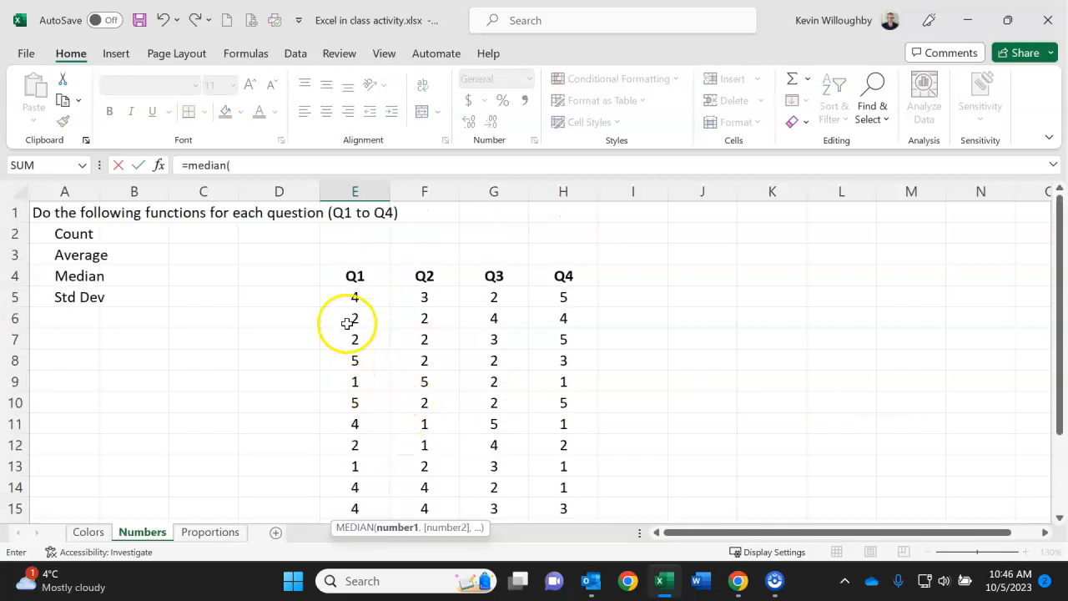
{"action": "left_click_drag", "start_coordinate": [353, 298], "coordinate": [332, 456]}
{"action": "key", "text": "Return"}
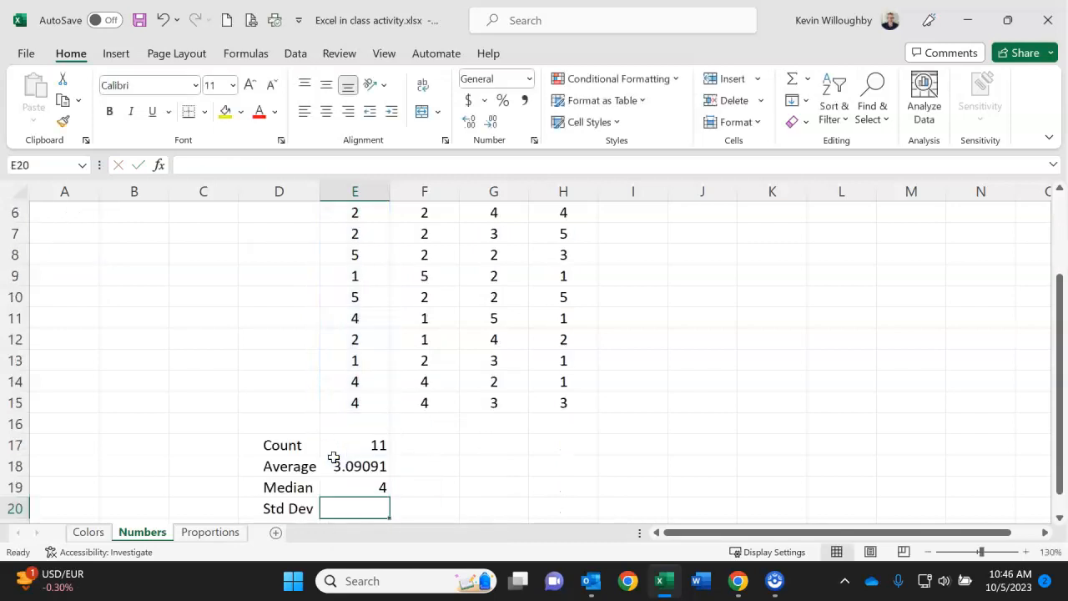
Enter a STDEV formula in E20 over the Q1 values beside the Std Dev label
{"action": "type", "text": "=stdev("}
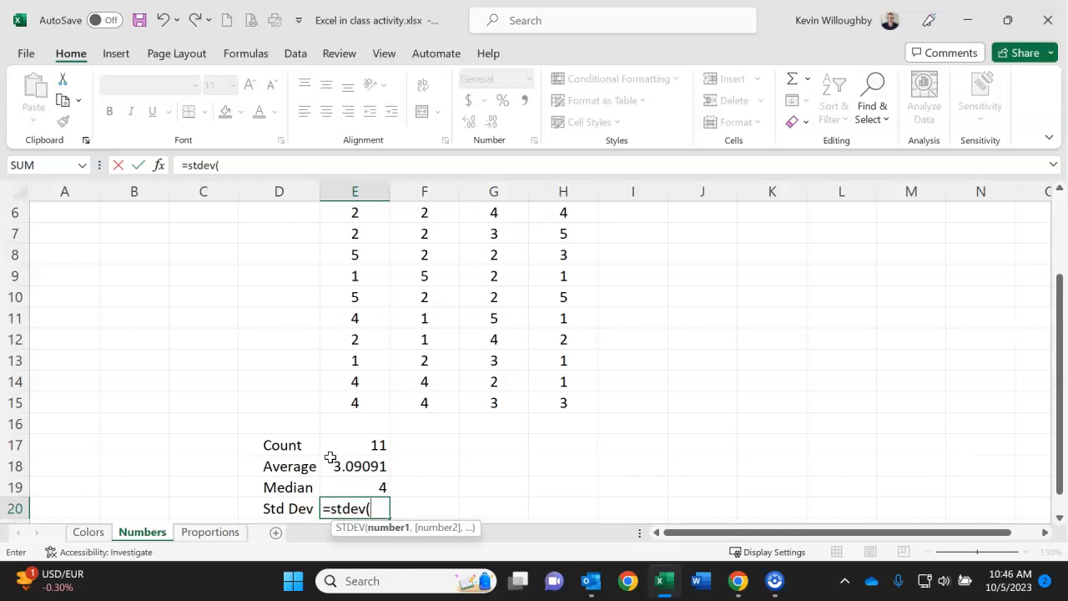
{"action": "left_click_drag", "start_coordinate": [376, 403], "coordinate": [358, 260]}
{"action": "key", "text": "Return"}
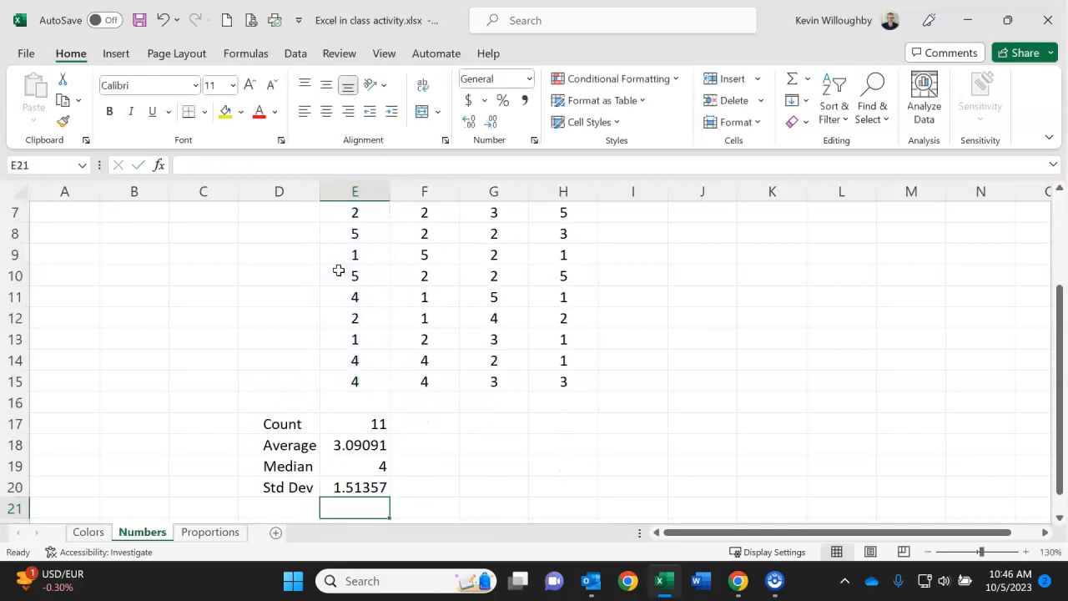
Reduce the Q1 average in E18 to one decimal place and the standard deviation in E20 to two
{"action": "left_click", "coordinate": [362, 444]}
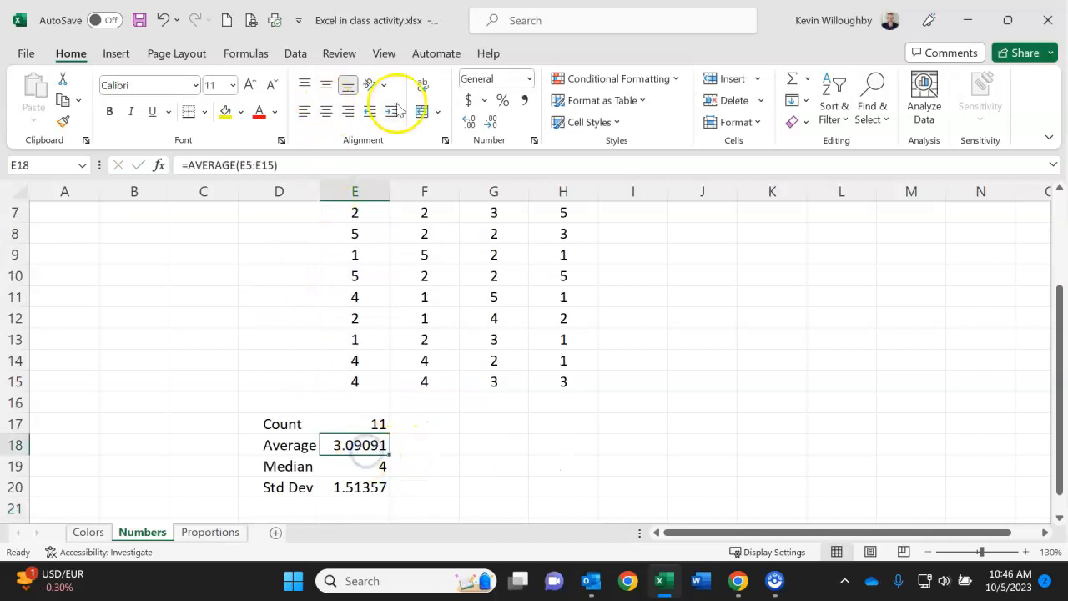
{"action": "left_click", "coordinate": [493, 122]}
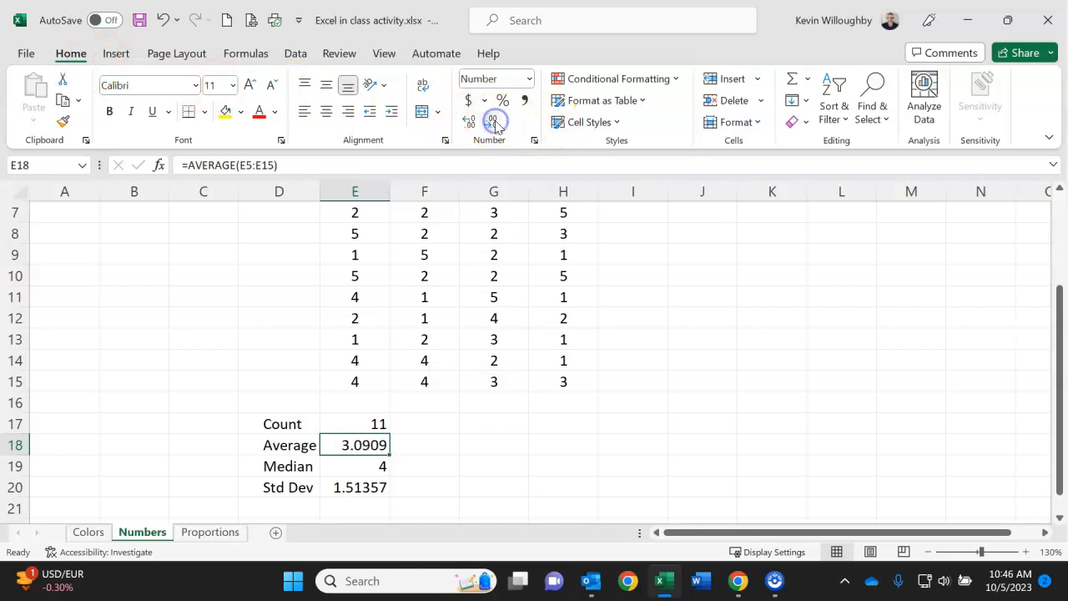
{"action": "left_click", "coordinate": [495, 124]}
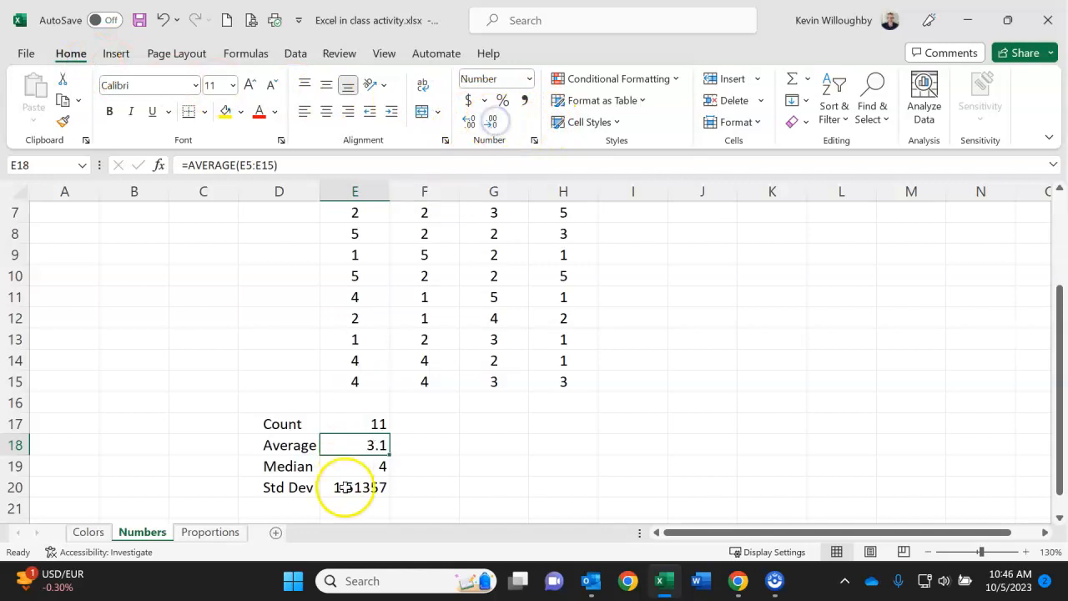
{"action": "left_click", "coordinate": [353, 488]}
{"action": "left_click", "coordinate": [491, 123]}
{"action": "left_click", "coordinate": [472, 481]}
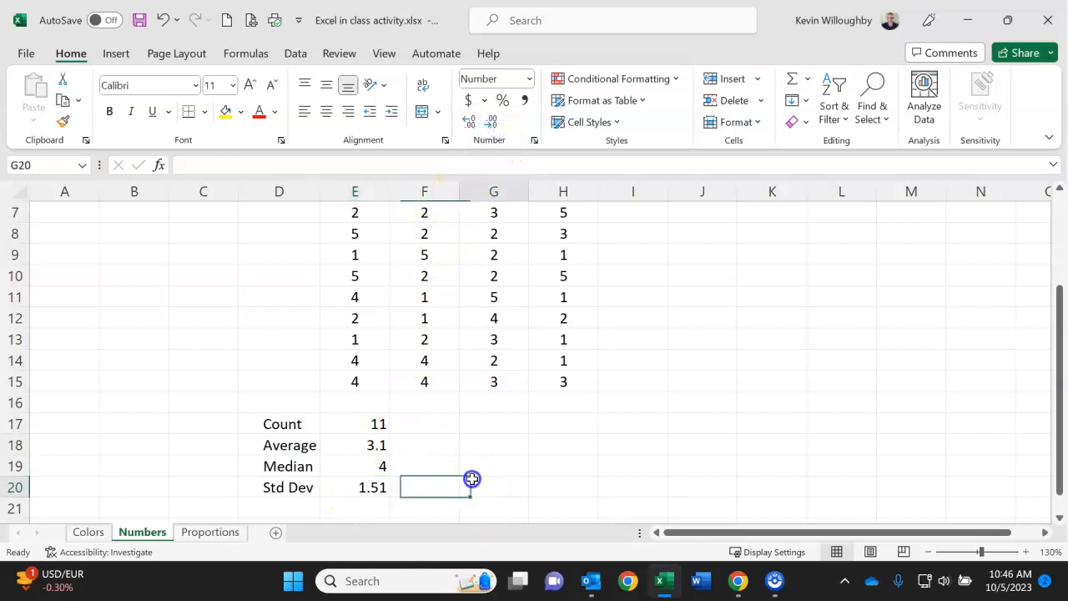
Center the Q1 results in E17:E20 and copy their formulas to F17:H20 for Q2 to Q4
{"action": "left_click_drag", "start_coordinate": [364, 418], "coordinate": [370, 483]}
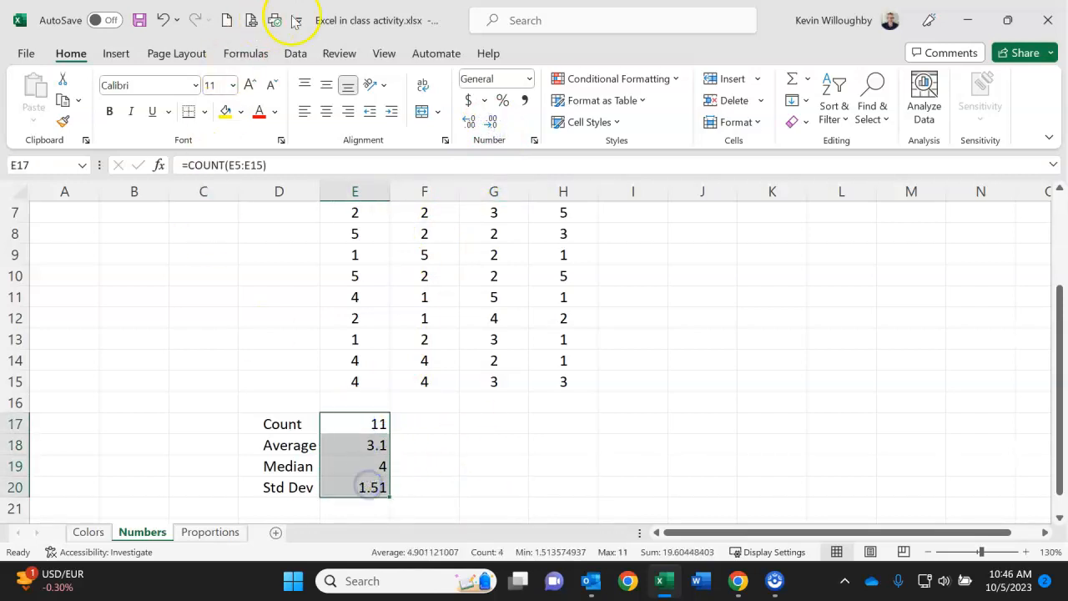
{"action": "left_click", "coordinate": [327, 111]}
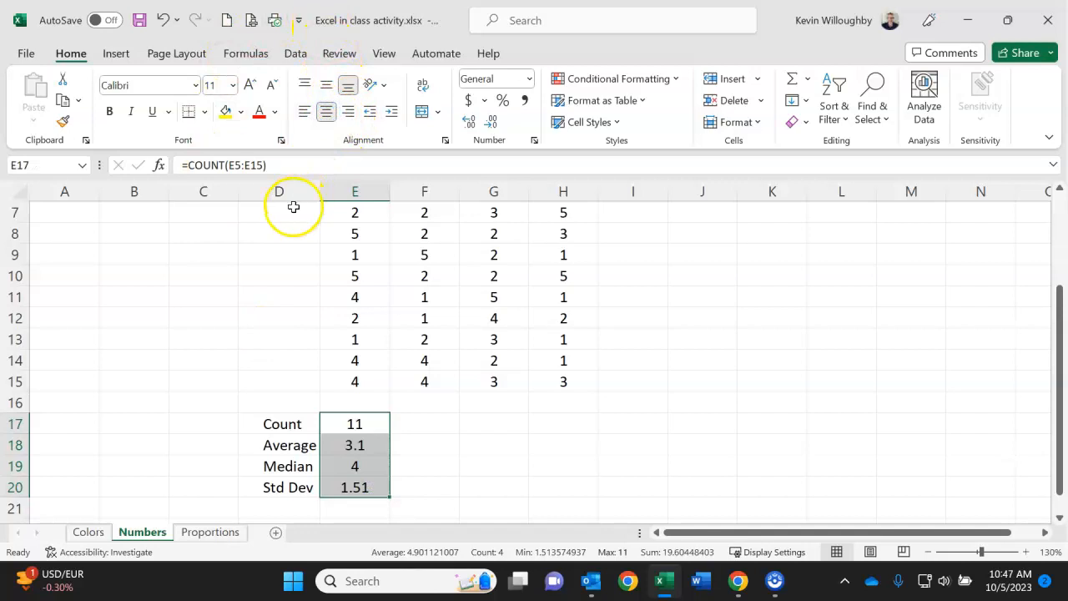
{"action": "key", "text": "ctrl+c"}
{"action": "left_click_drag", "start_coordinate": [419, 422], "coordinate": [523, 422]}
{"action": "key", "text": "ctrl+v"}
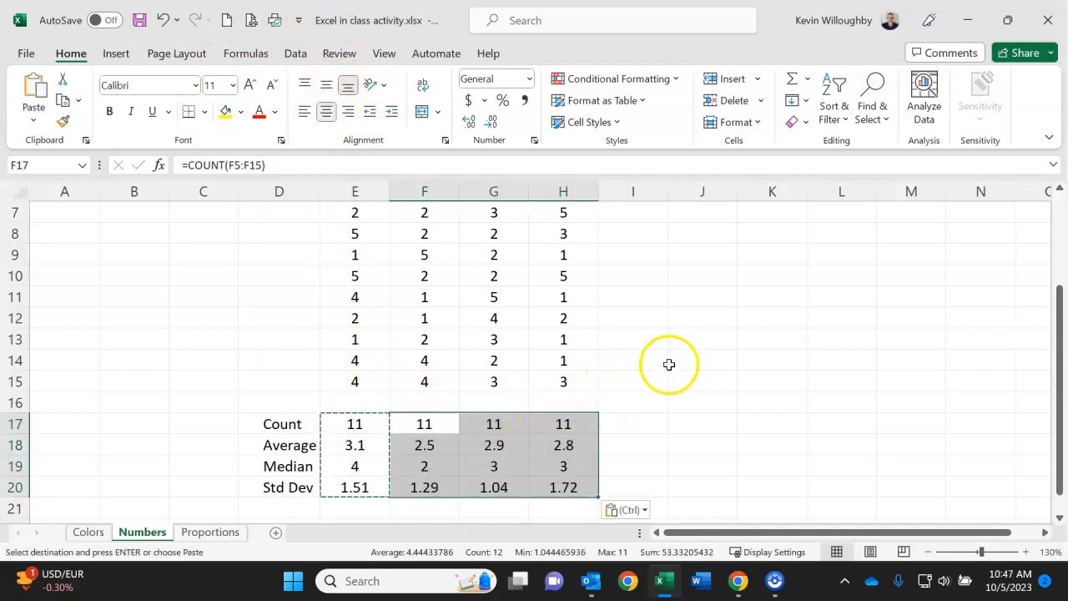
{"action": "left_click", "coordinate": [703, 355]}
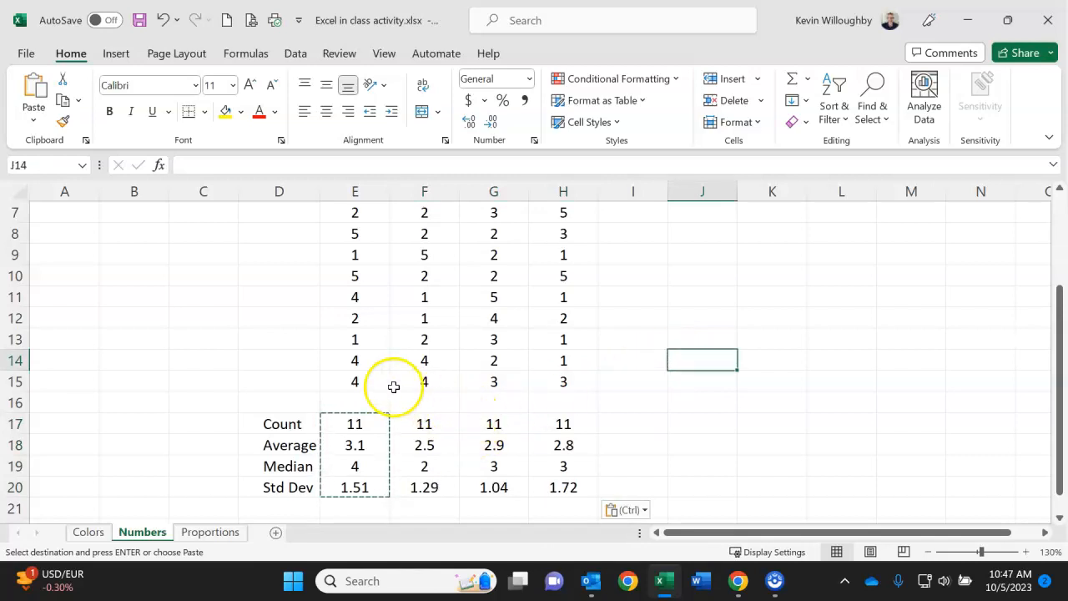
Switch to the Proportions sheet and look over its numbered instructions and the survey responses per question
{"action": "left_click", "coordinate": [214, 533]}
{"action": "scroll", "coordinate": [285, 364], "scroll_direction": "up", "scroll_amount": 5}
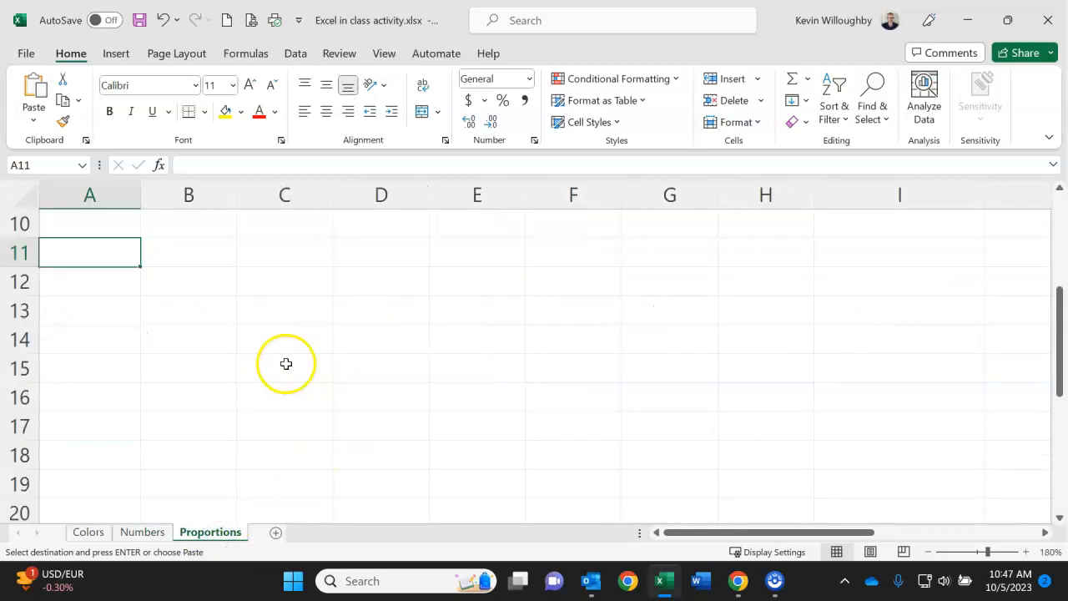
{"action": "left_click", "coordinate": [928, 551]}
{"action": "left_click", "coordinate": [927, 551]}
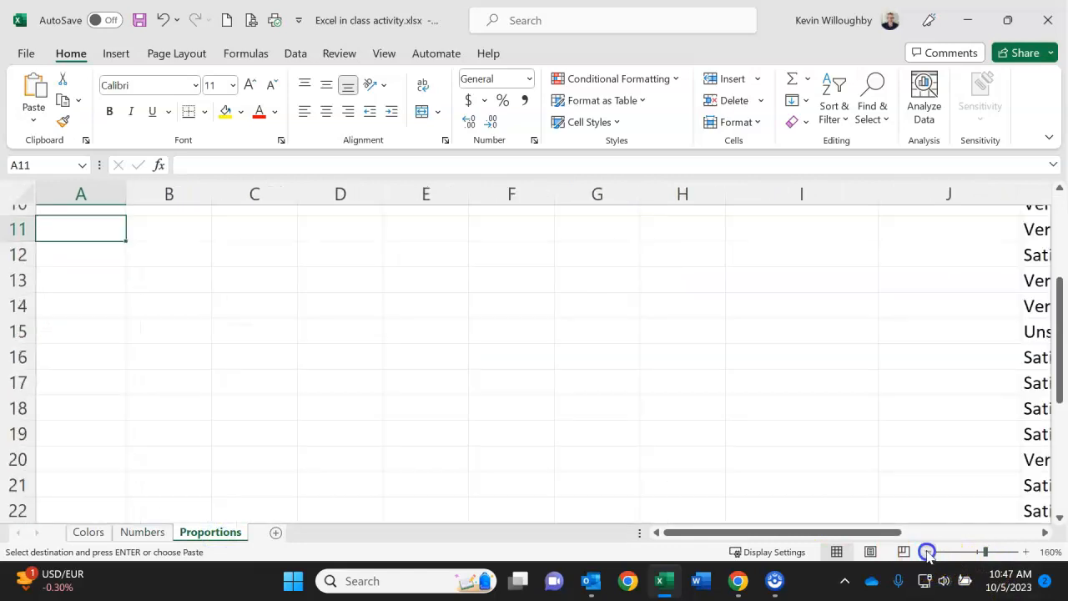
{"action": "left_click", "coordinate": [927, 552]}
{"action": "left_click", "coordinate": [928, 551]}
{"action": "left_click", "coordinate": [928, 551]}
{"action": "scroll", "coordinate": [805, 470], "scroll_direction": "up", "scroll_amount": 3}
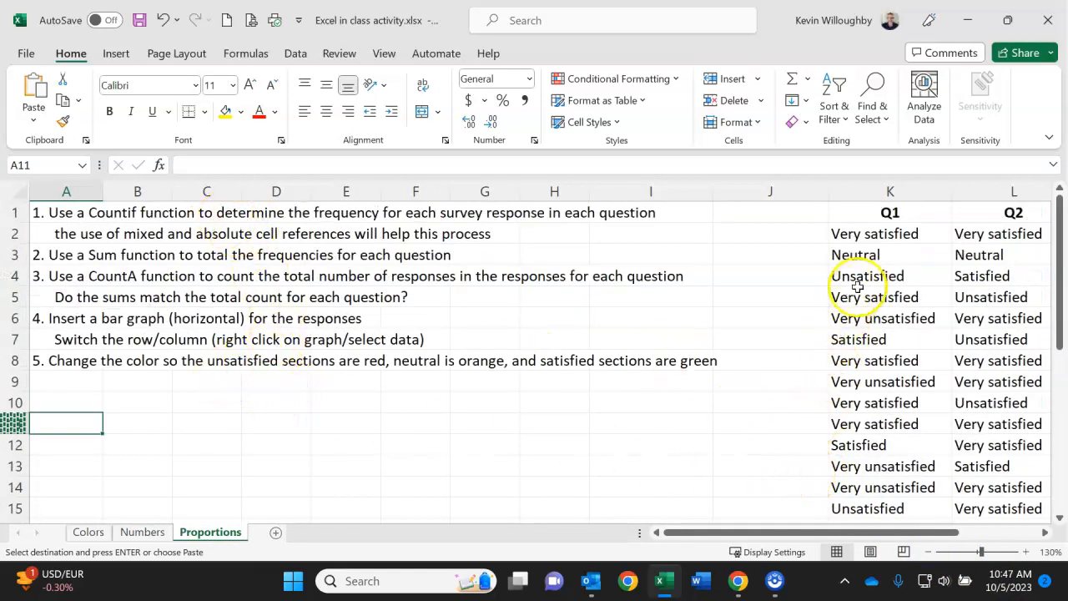
{"action": "scroll", "coordinate": [868, 355], "scroll_direction": "down", "scroll_amount": 3}
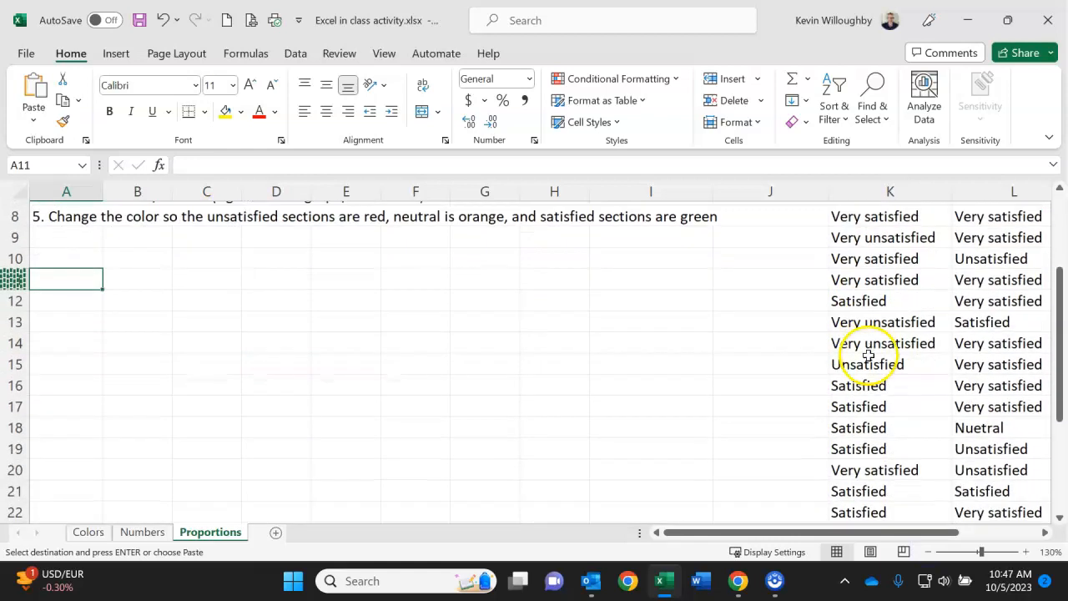
{"action": "scroll", "coordinate": [868, 356], "scroll_direction": "down", "scroll_amount": 2}
{"action": "scroll", "coordinate": [855, 400], "scroll_direction": "up", "scroll_amount": 4}
{"action": "scroll", "coordinate": [751, 430], "scroll_direction": "down", "scroll_amount": 1}
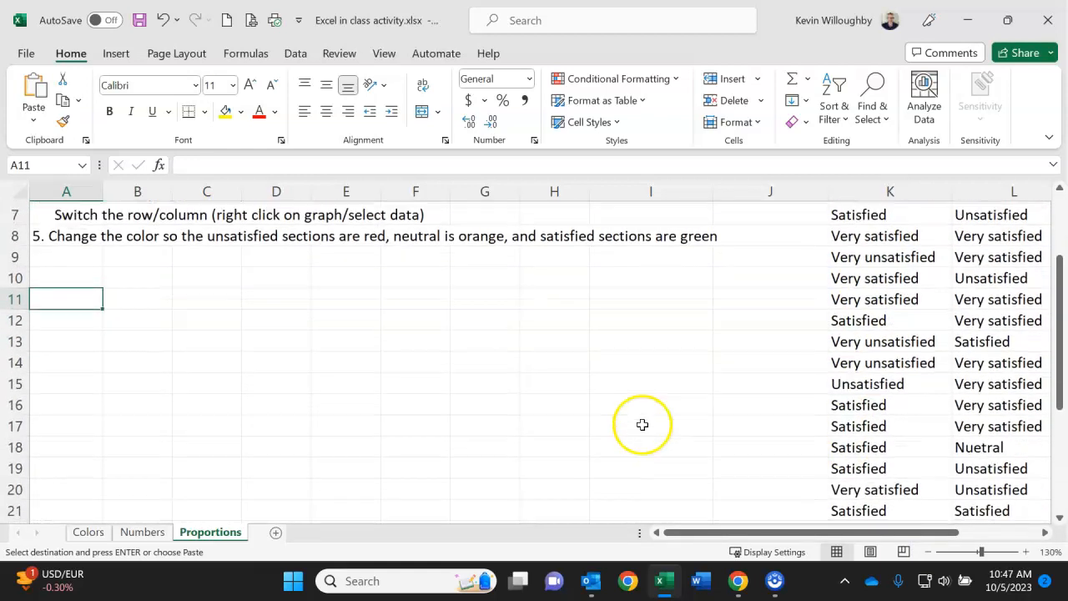
Enter the response labels Very Satisfied, Satisfied and Neutral in J34:J36 below the survey responses
{"action": "scroll", "coordinate": [643, 425], "scroll_direction": "down", "scroll_amount": 6}
{"action": "left_click", "coordinate": [796, 386]}
{"action": "left_click", "coordinate": [781, 417]}
{"action": "left_click", "coordinate": [781, 404]}
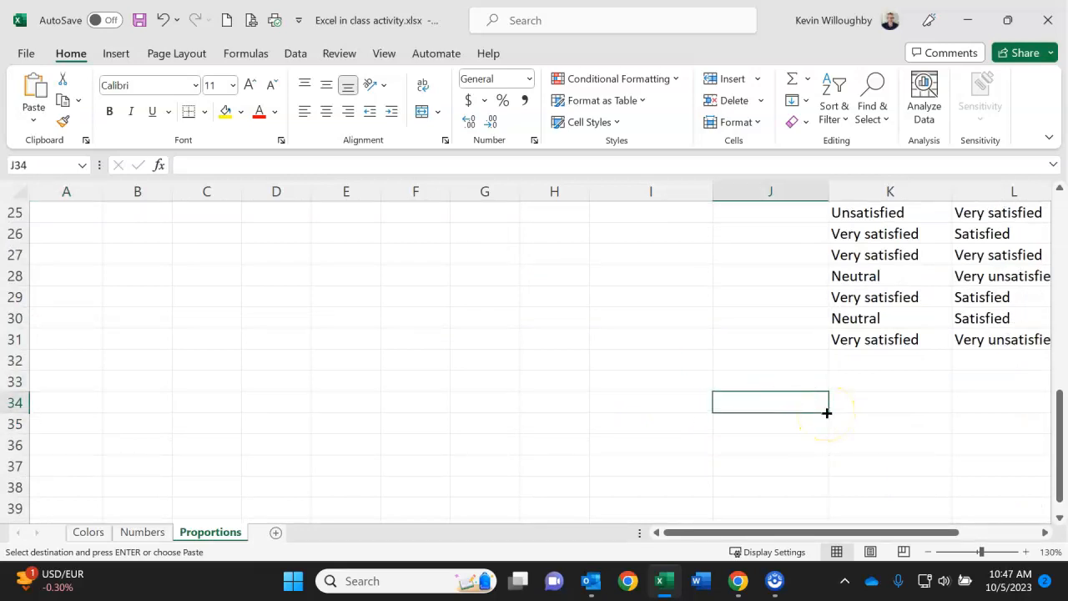
{"action": "type", "text": "Very Satis"}
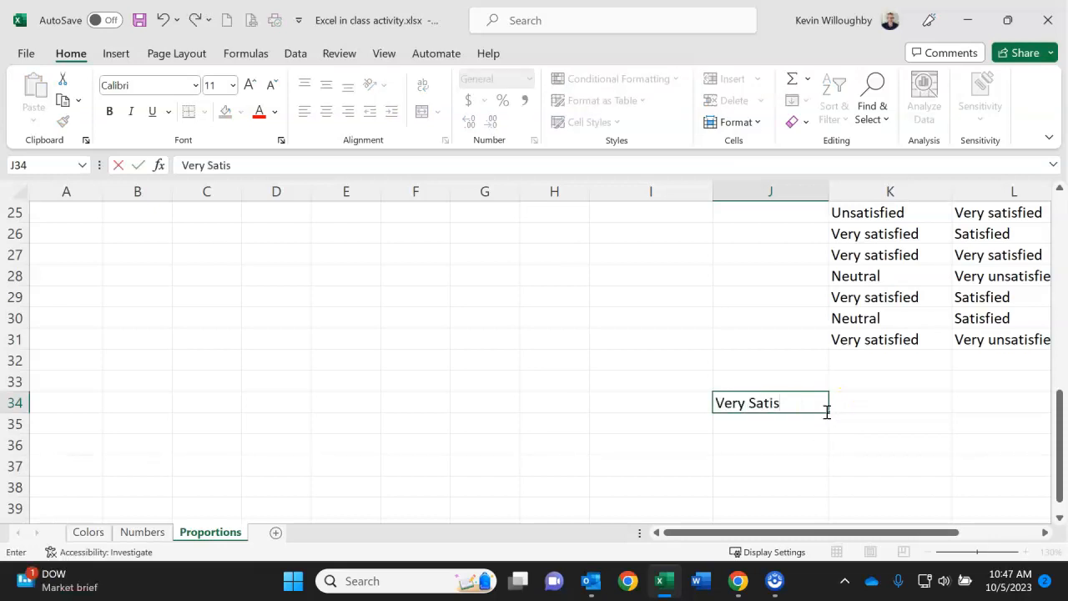
{"action": "type", "text": "fied"}
{"action": "key", "text": "Return"}
{"action": "type", "text": "Satisfied"}
{"action": "key", "text": "Return"}
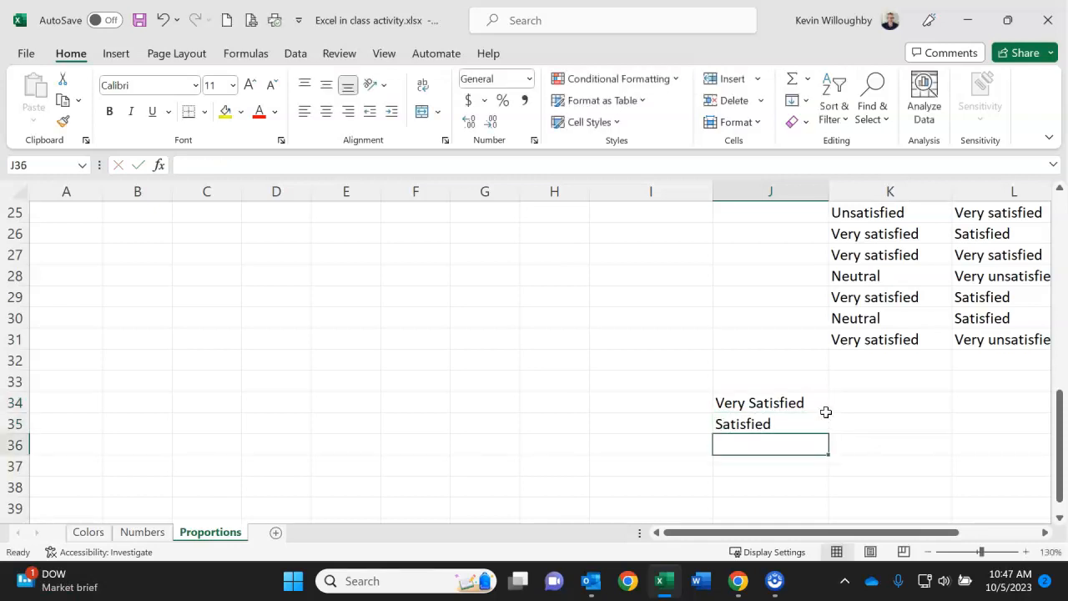
{"action": "type", "text": "Neut"}
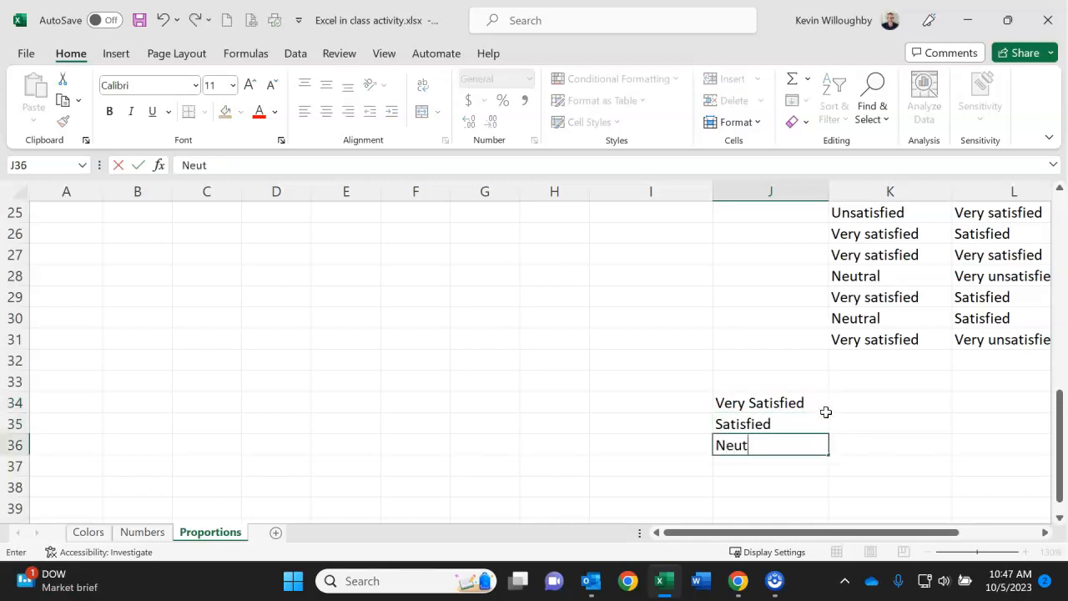
{"action": "type", "text": "ral"}
{"action": "key", "text": "Return"}
Add the labels Unsatisfied and Very unsatisfied in J37:J38, correcting the spelling of the last one
{"action": "type", "text": "U"}
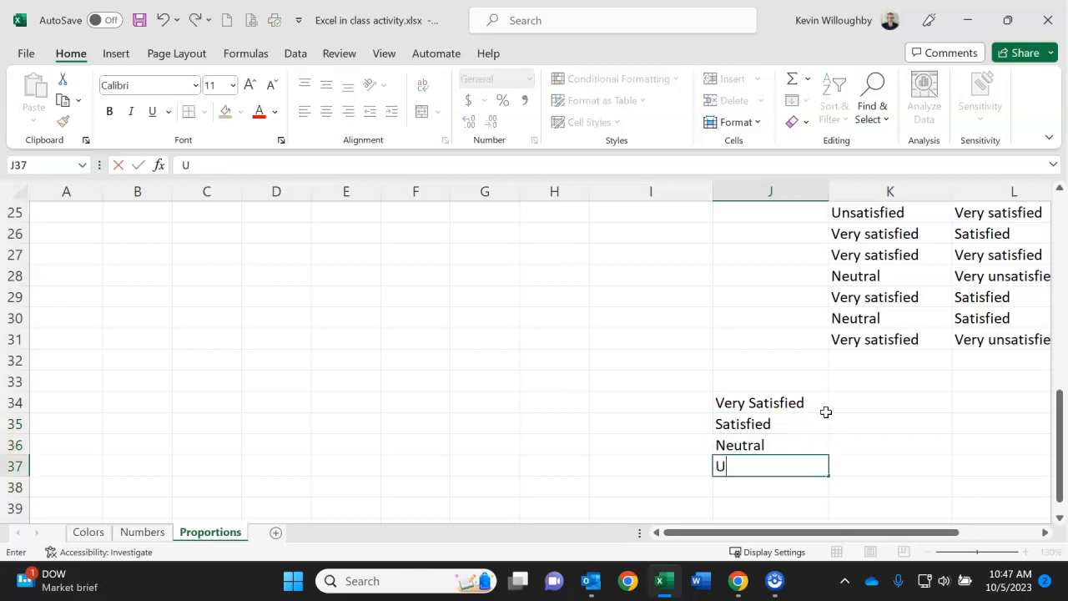
{"action": "type", "text": "nsatisfied"}
{"action": "key", "text": "Return"}
{"action": "type", "text": "Very "}
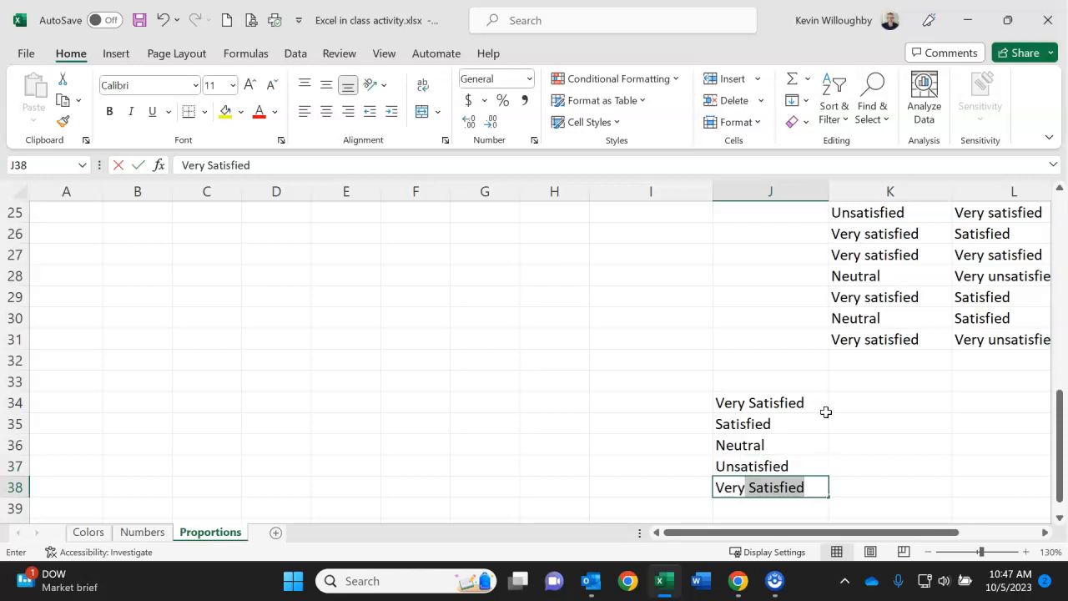
{"action": "type", "text": "unsatisfie"}
{"action": "key", "text": "Return"}
{"action": "key", "text": "Up"}
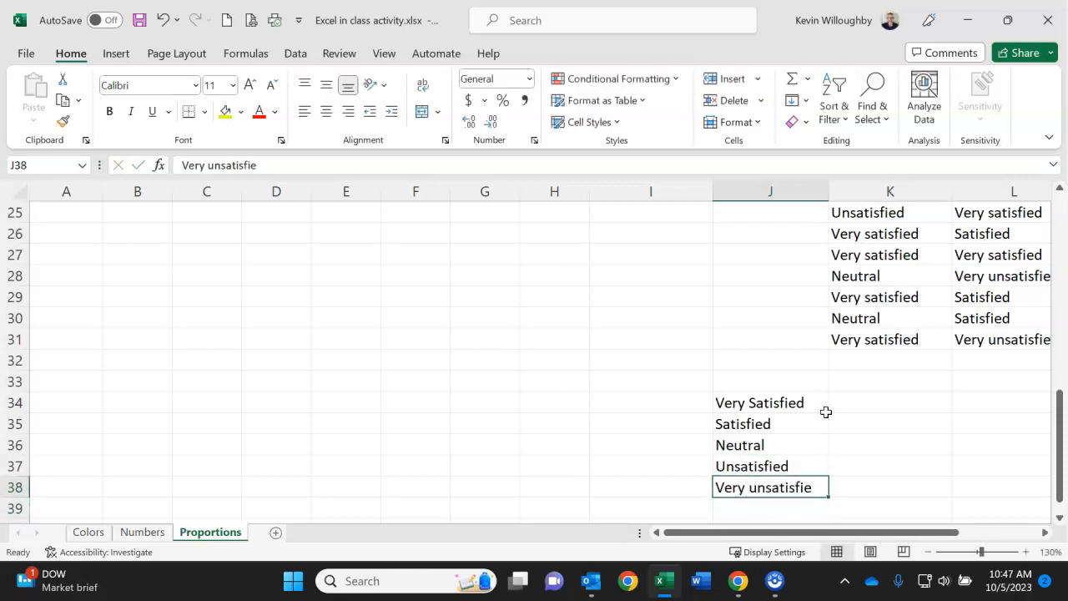
{"action": "left_click", "coordinate": [304, 164]}
{"action": "key", "text": "Return"}
Check the Q1 to Q4 response columns K to N above the row of the first label
{"action": "key", "text": "Up"}
{"action": "key", "text": "Up"}
{"action": "key", "text": "Down"}
{"action": "key", "text": "Up"}
{"action": "key", "text": "Up"}
{"action": "key", "text": "Up"}
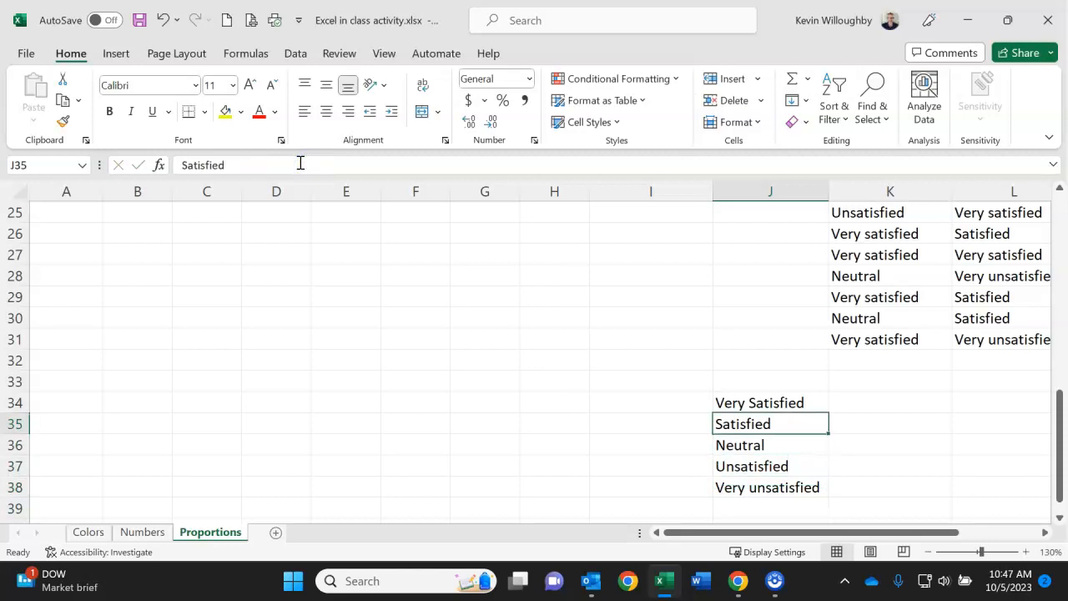
{"action": "key", "text": "Up"}
{"action": "key", "text": "Right"}
{"action": "key", "text": "Right"}
{"action": "key", "text": "Right"}
{"action": "key", "text": "Right"}
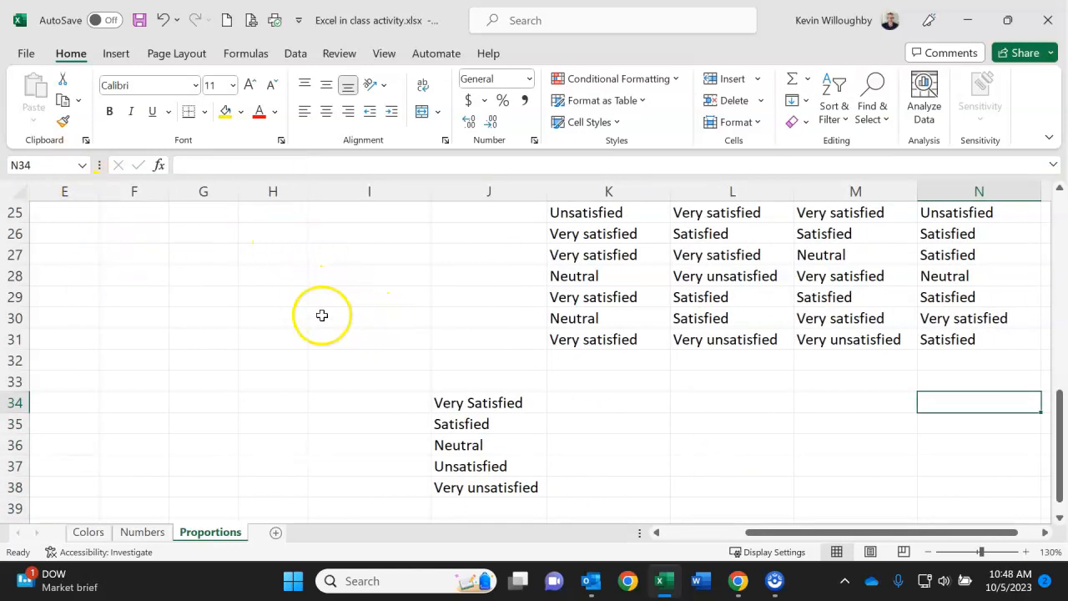
Hide rows 4 to 29 on the Proportions sheet
{"action": "left_click", "coordinate": [17, 276]}
{"action": "left_click_drag", "start_coordinate": [4, 296], "coordinate": [10, 197]}
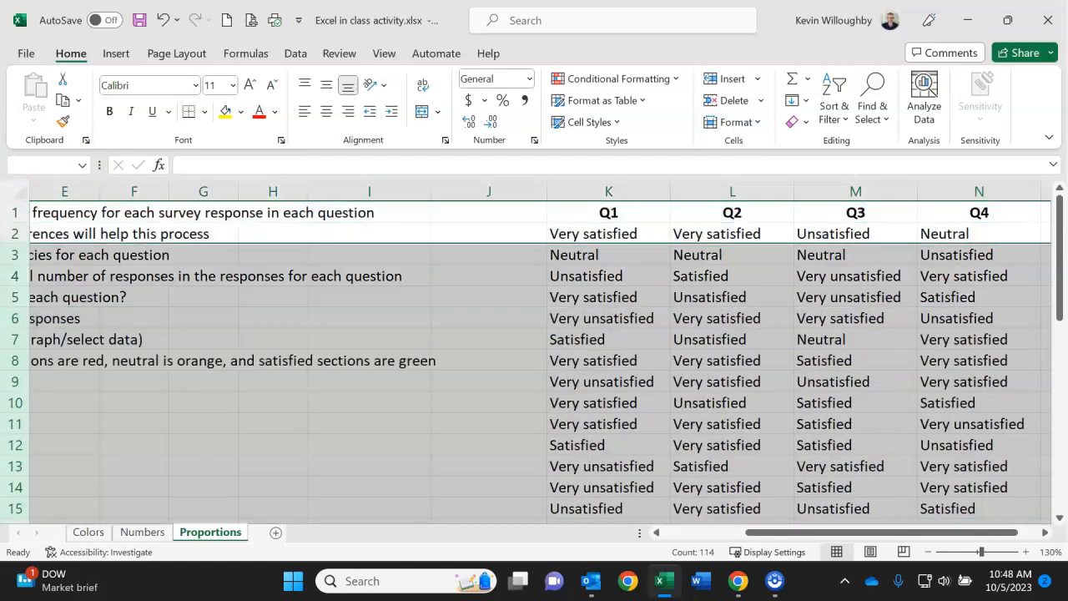
{"action": "left_click_drag", "start_coordinate": [10, 234], "coordinate": [10, 256]}
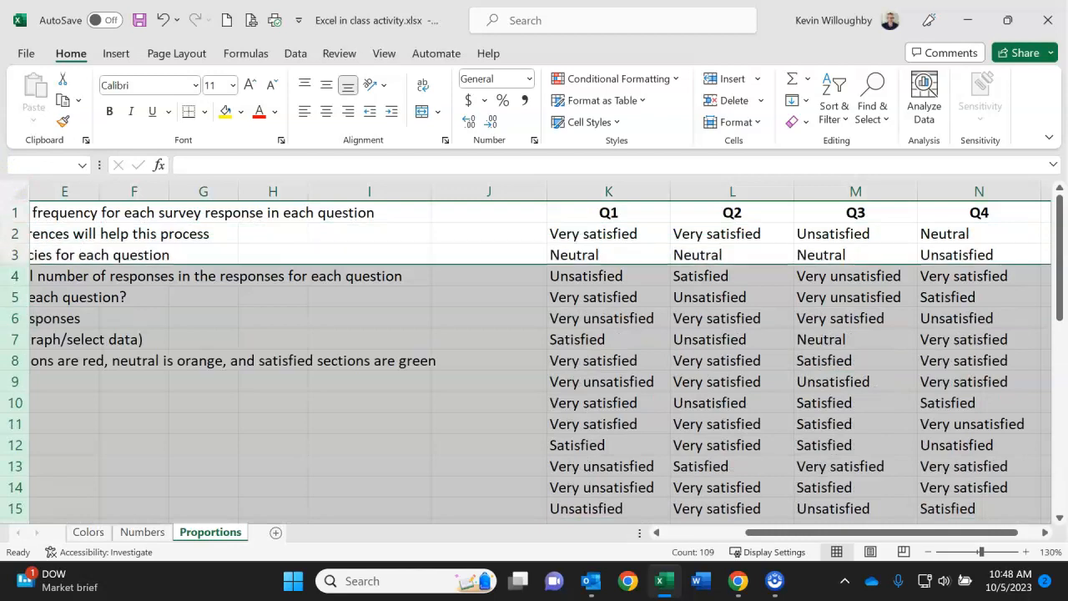
{"action": "right_click", "coordinate": [19, 279]}
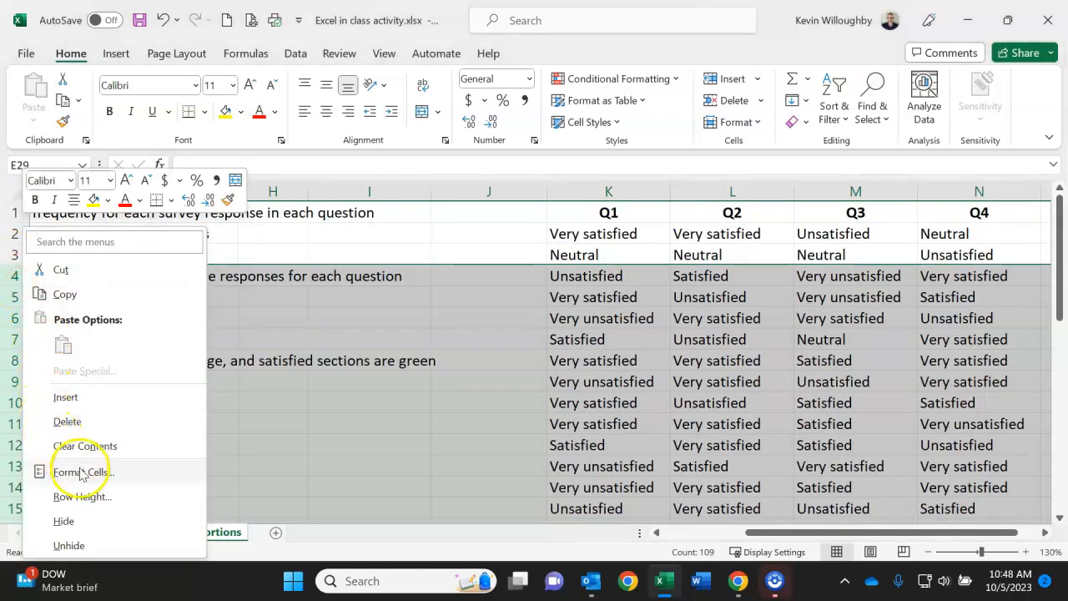
{"action": "left_click", "coordinate": [72, 519]}
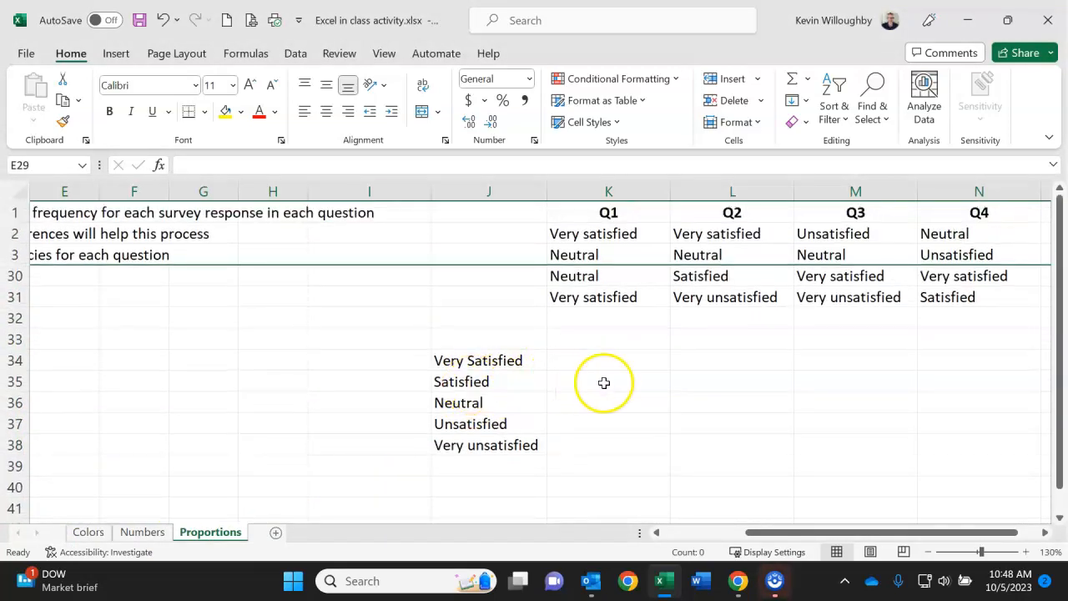
{"action": "left_click", "coordinate": [183, 304]}
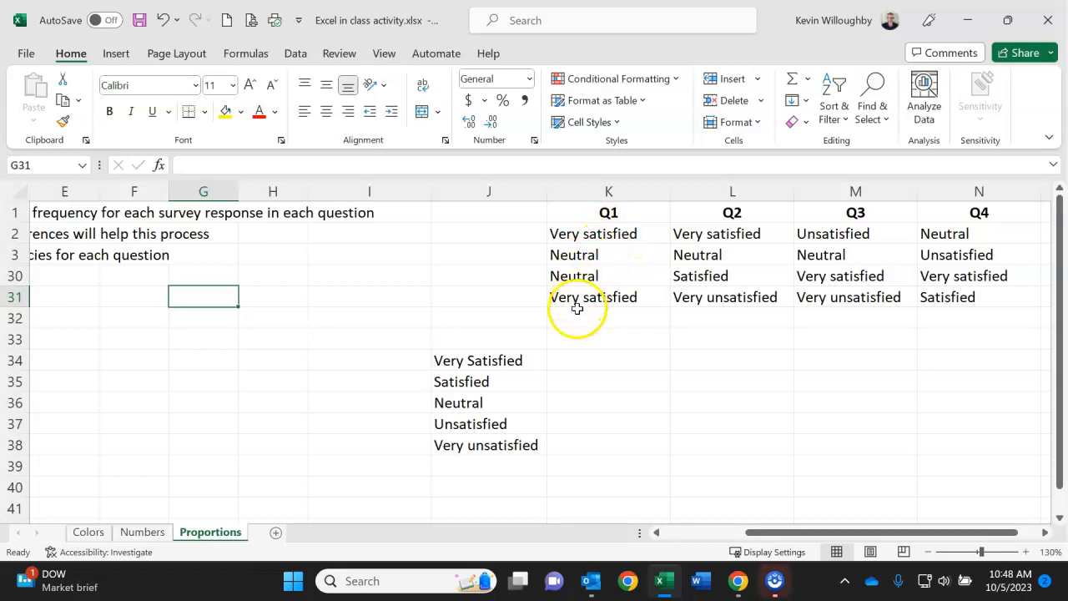
Enter =COUNTIF(K2:K31,J34) in K34 to count the Very Satisfied responses for Q1
{"action": "left_click", "coordinate": [579, 367]}
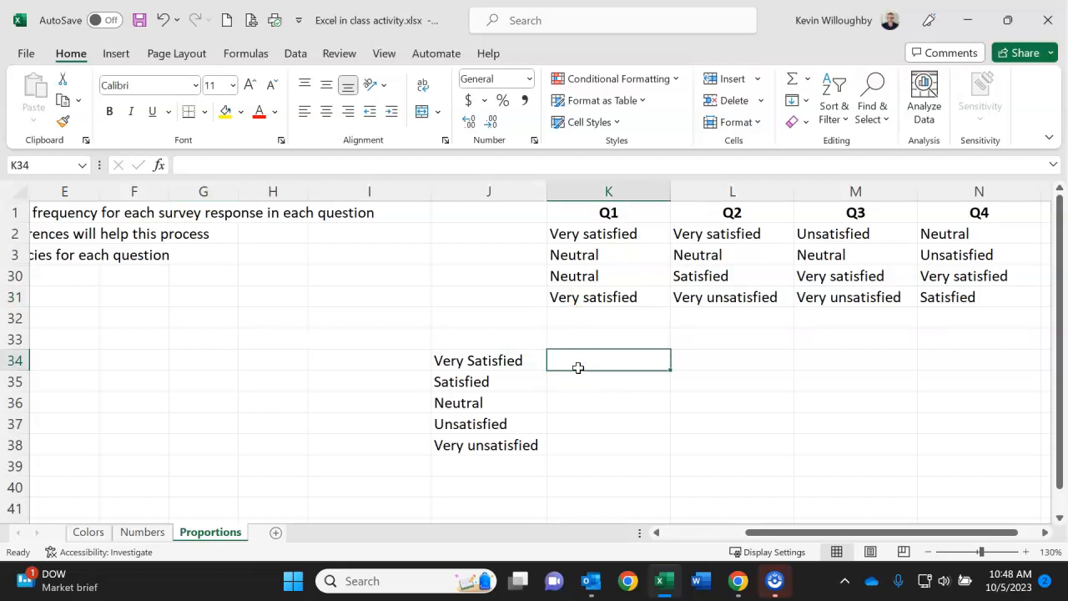
{"action": "type", "text": "=cou"}
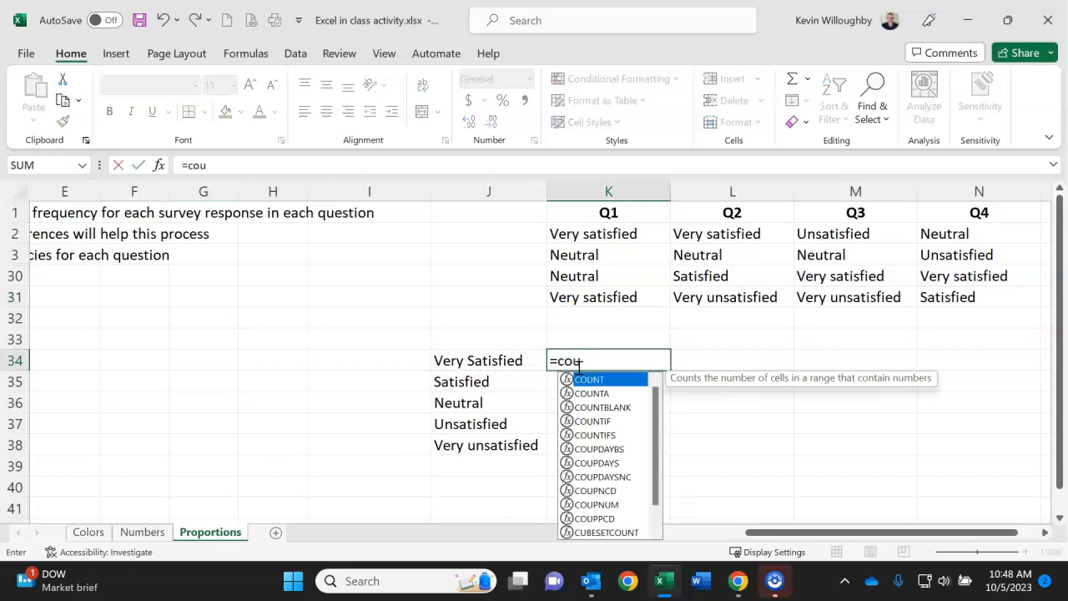
{"action": "type", "text": "ntif("}
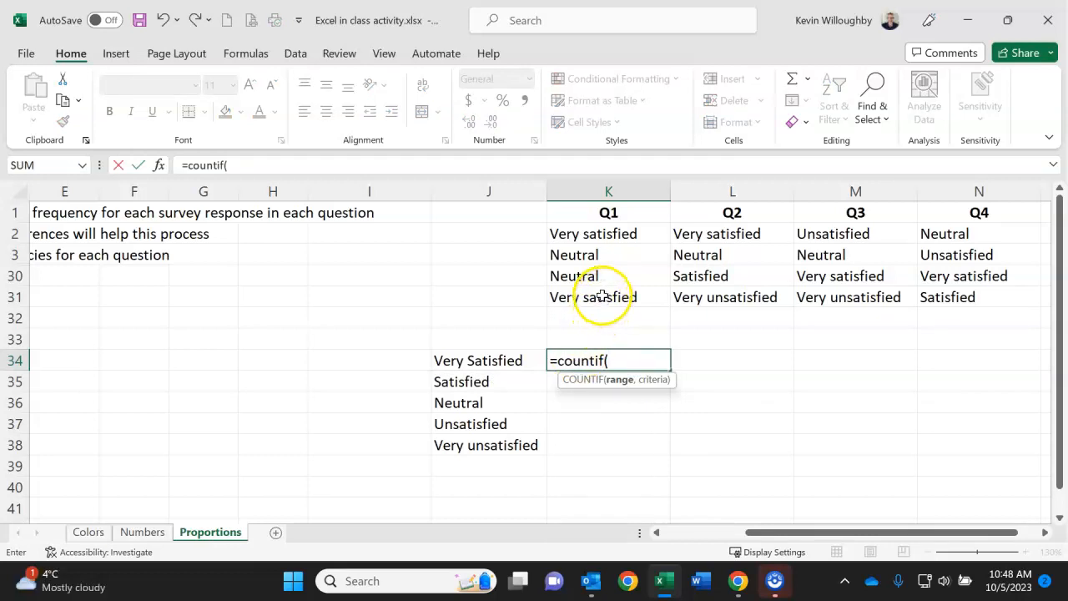
{"action": "left_click_drag", "start_coordinate": [593, 234], "coordinate": [582, 292]}
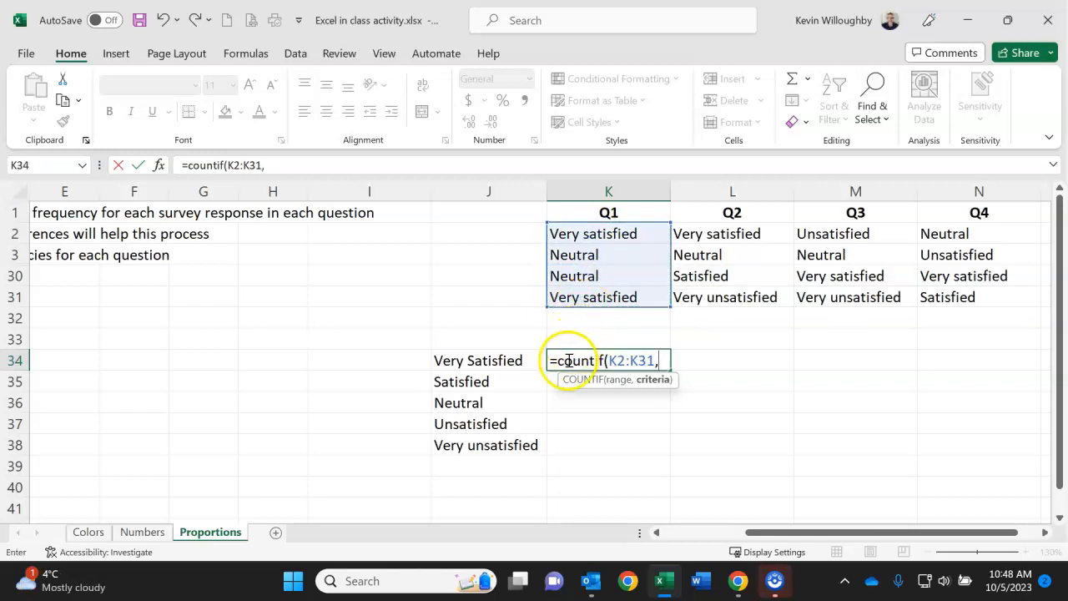
{"action": "left_click", "coordinate": [504, 361]}
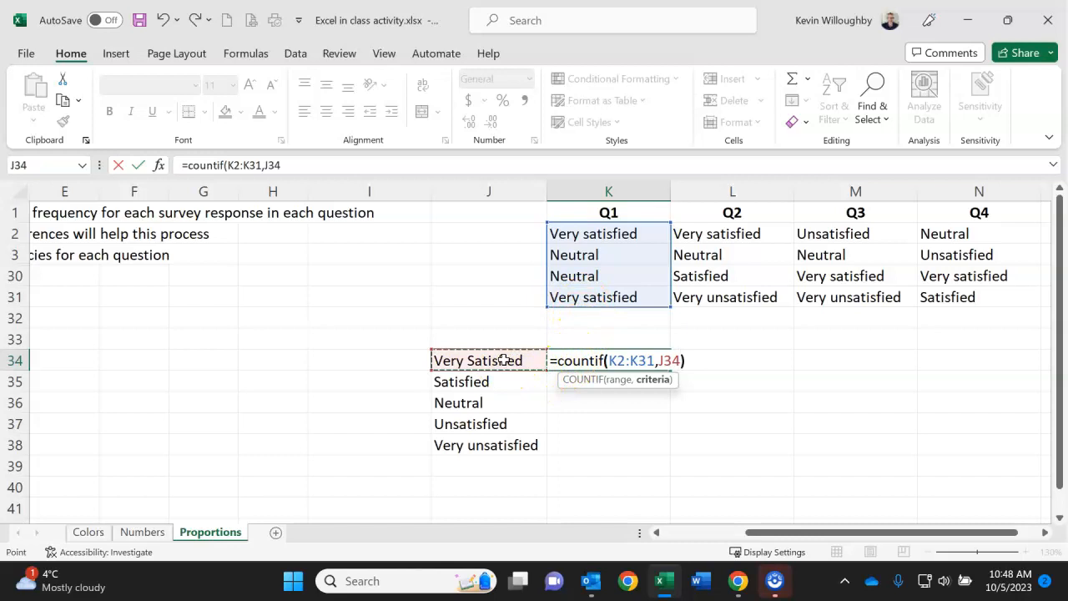
{"action": "key", "text": "Return"}
{"action": "key", "text": "Up"}
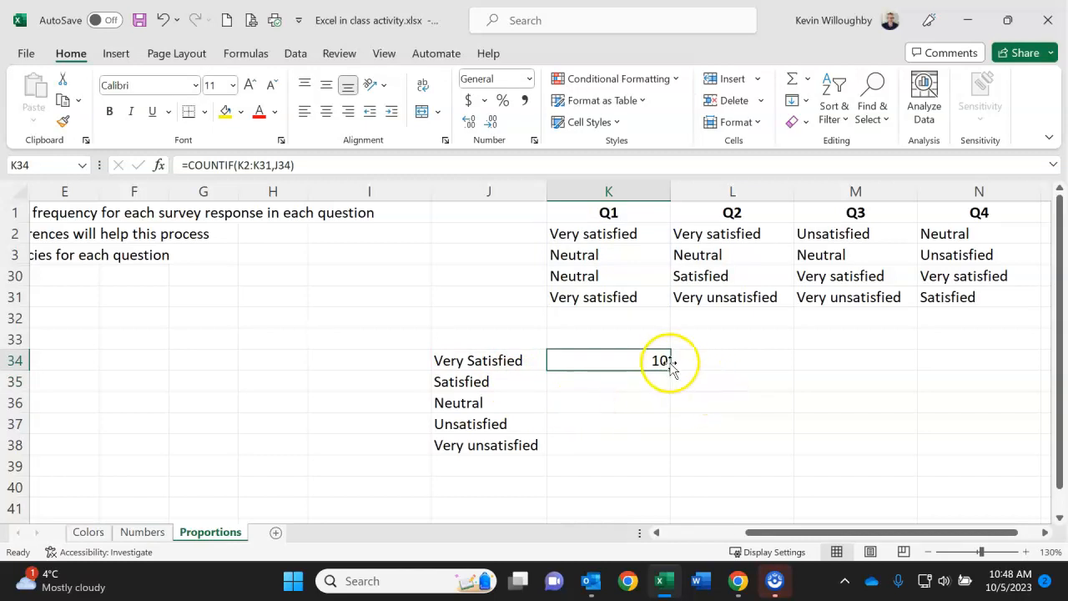
Try filling the K34 formula down to K38, check the copied references, and clear K35:K38
{"action": "left_click_drag", "start_coordinate": [670, 370], "coordinate": [666, 449]}
{"action": "left_click", "coordinate": [751, 421]}
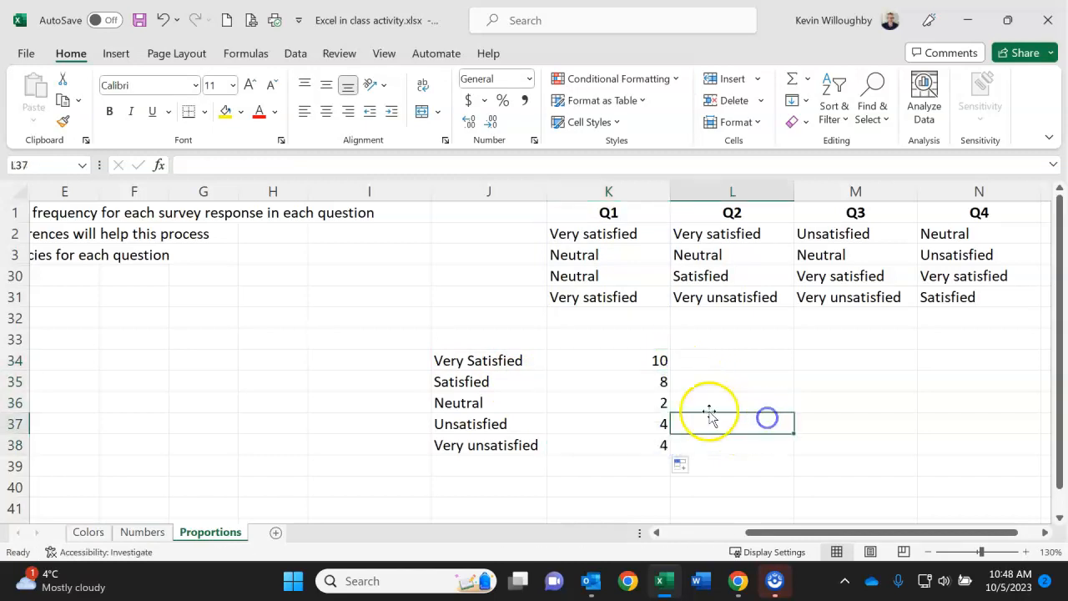
{"action": "left_click", "coordinate": [647, 360]}
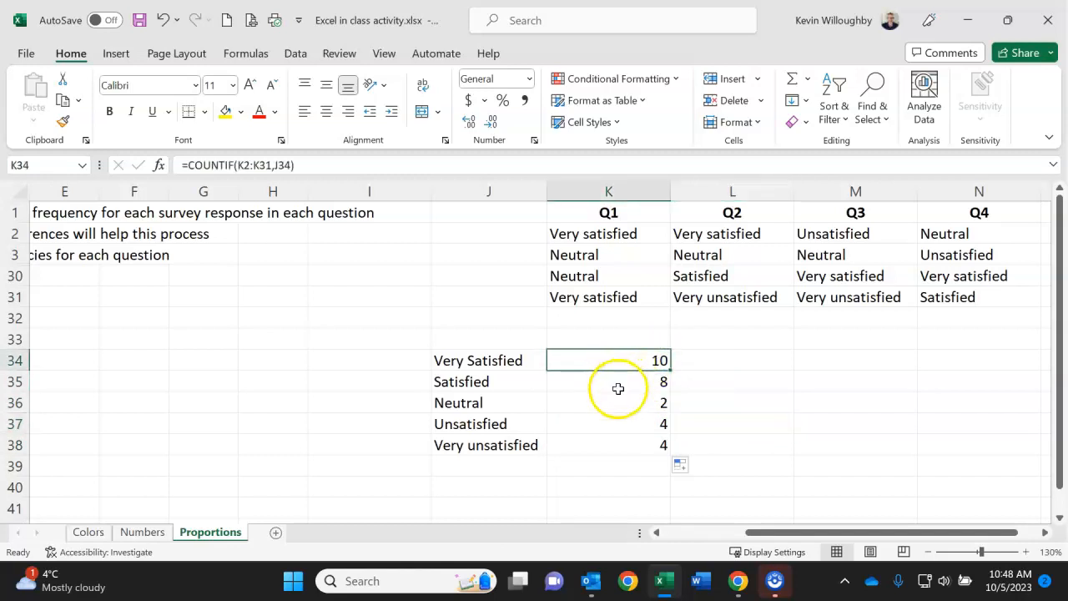
{"action": "left_click", "coordinate": [617, 446]}
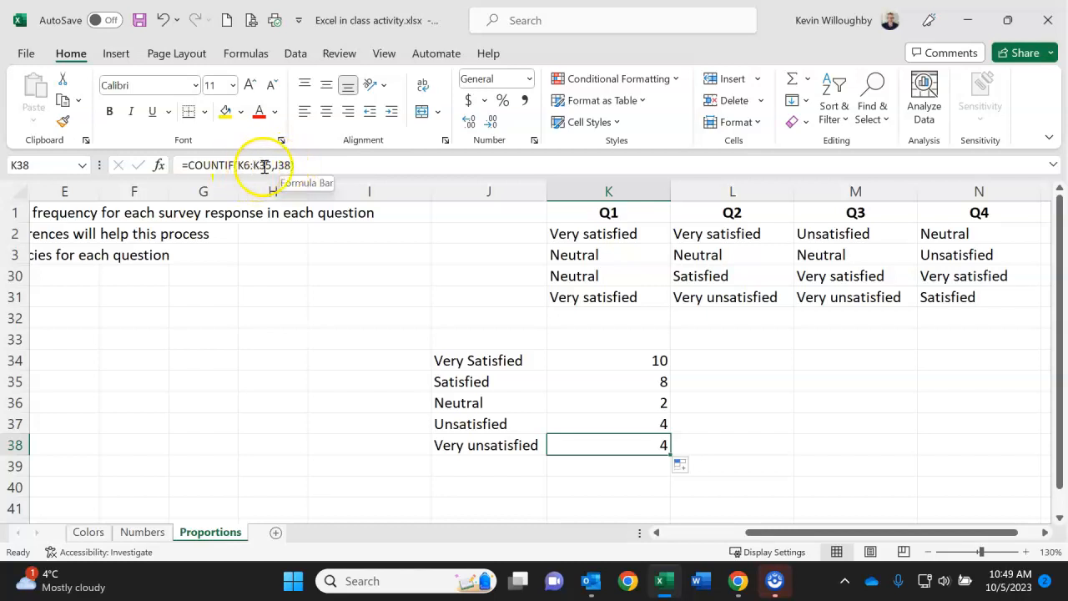
{"action": "left_click_drag", "start_coordinate": [648, 380], "coordinate": [634, 431]}
{"action": "key", "text": "Delete"}
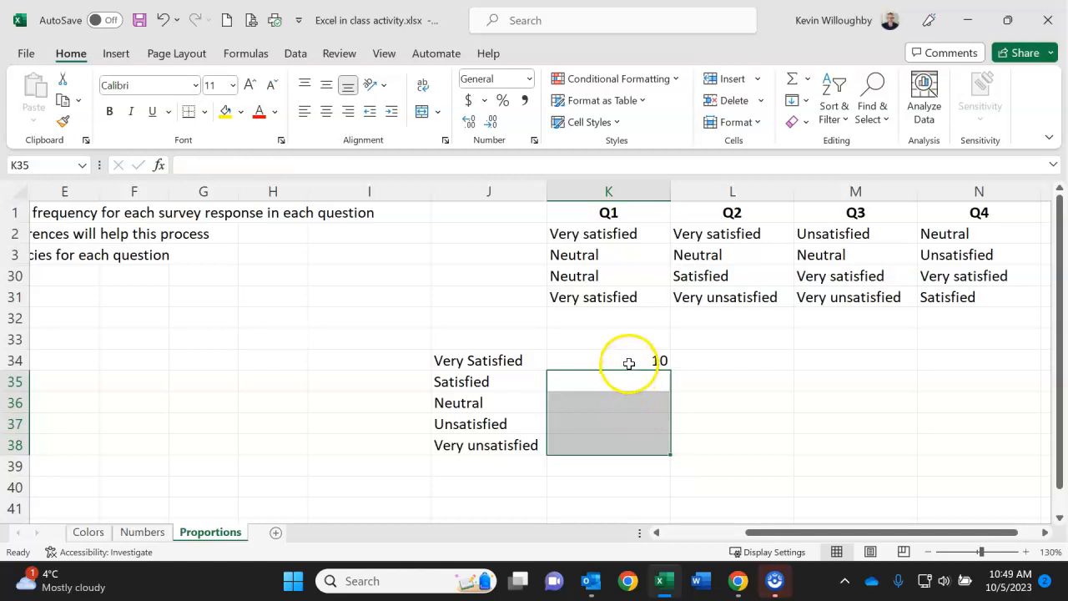
Try copying the K34 formula across to L34 and compare the references in both cells
{"action": "left_click", "coordinate": [629, 363]}
{"action": "left_click_drag", "start_coordinate": [670, 370], "coordinate": [751, 385]}
{"action": "left_click", "coordinate": [734, 400]}
{"action": "left_click", "coordinate": [734, 360]}
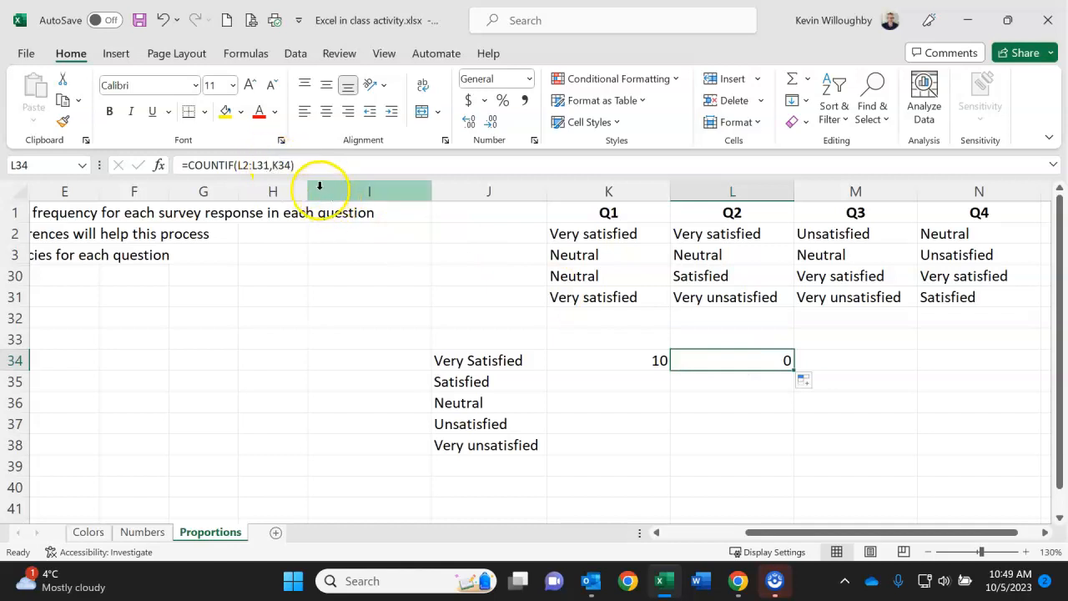
{"action": "left_click", "coordinate": [620, 359]}
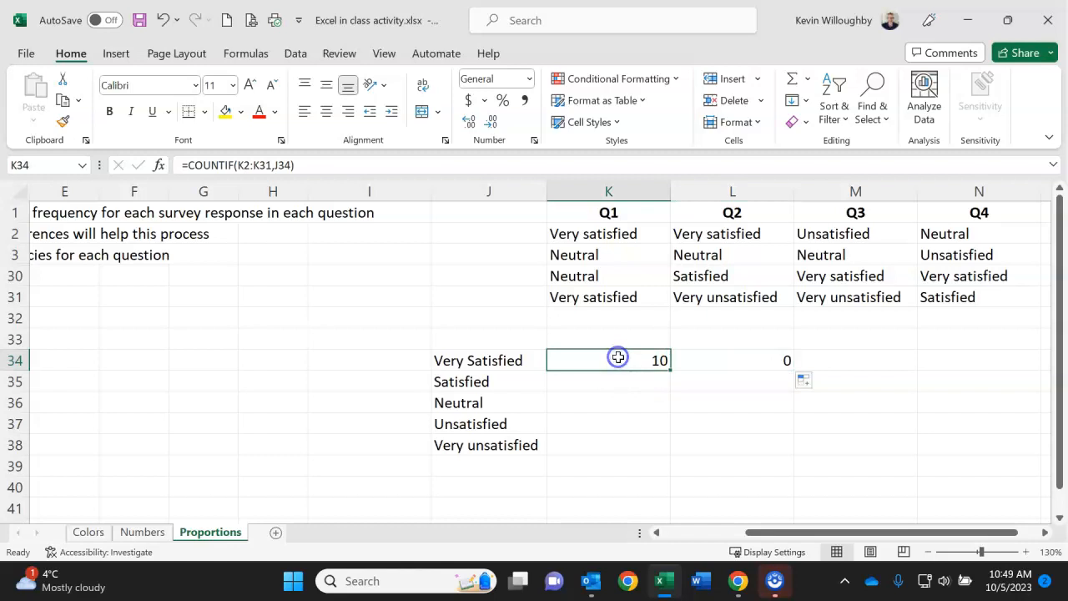
{"action": "left_click", "coordinate": [724, 357]}
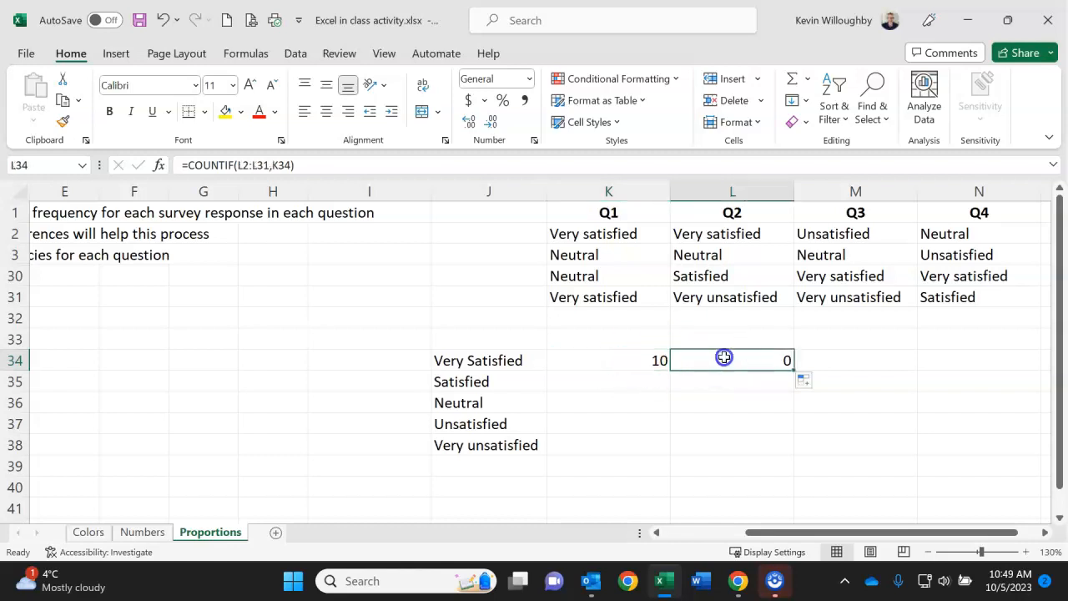
Try changing the criterion in K34 to J$34 and filling the formula across to M34
{"action": "left_click", "coordinate": [624, 360]}
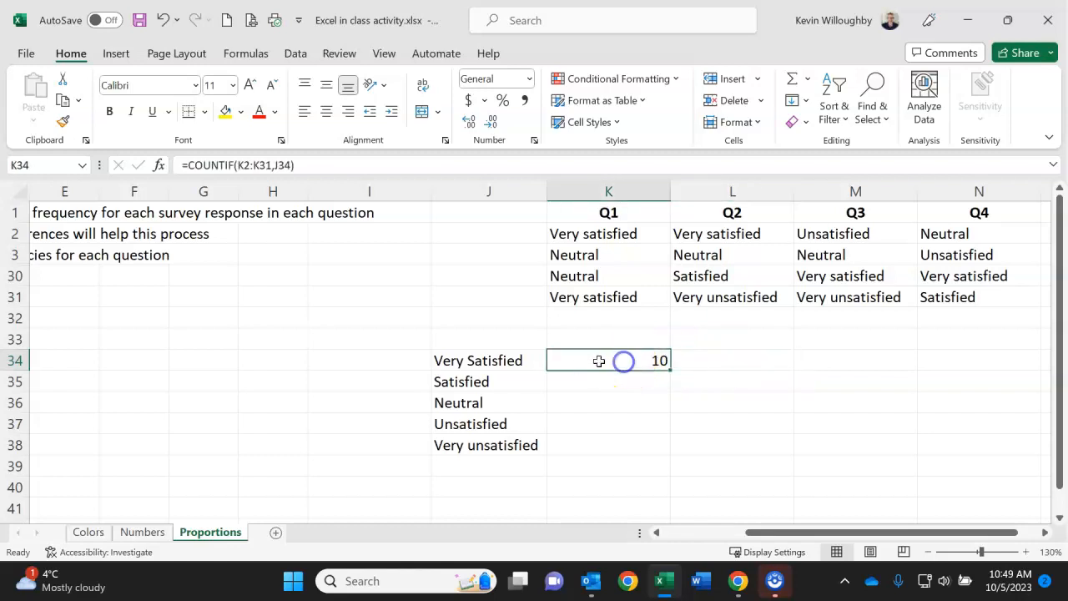
{"action": "left_click", "coordinate": [280, 165]}
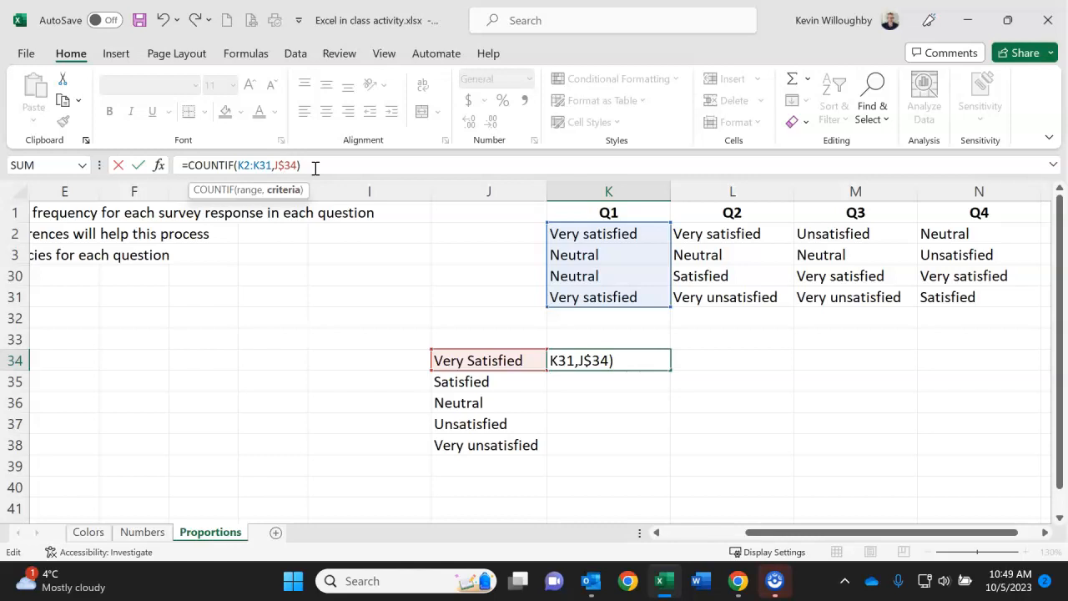
{"action": "key", "text": "Return"}
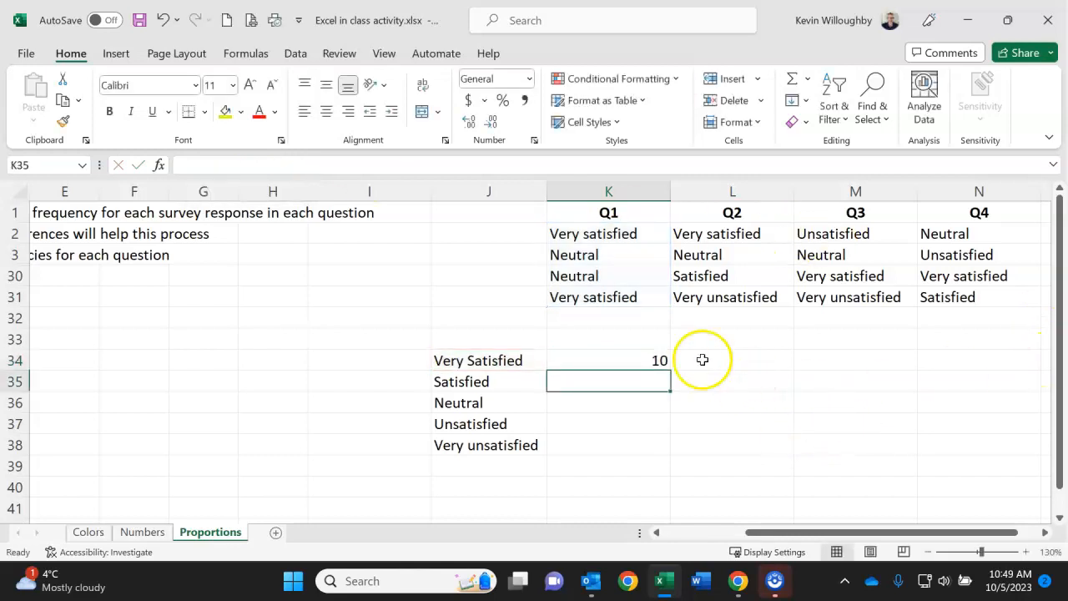
{"action": "left_click", "coordinate": [639, 359]}
{"action": "left_click_drag", "start_coordinate": [672, 370], "coordinate": [973, 358]}
{"action": "left_click", "coordinate": [937, 401]}
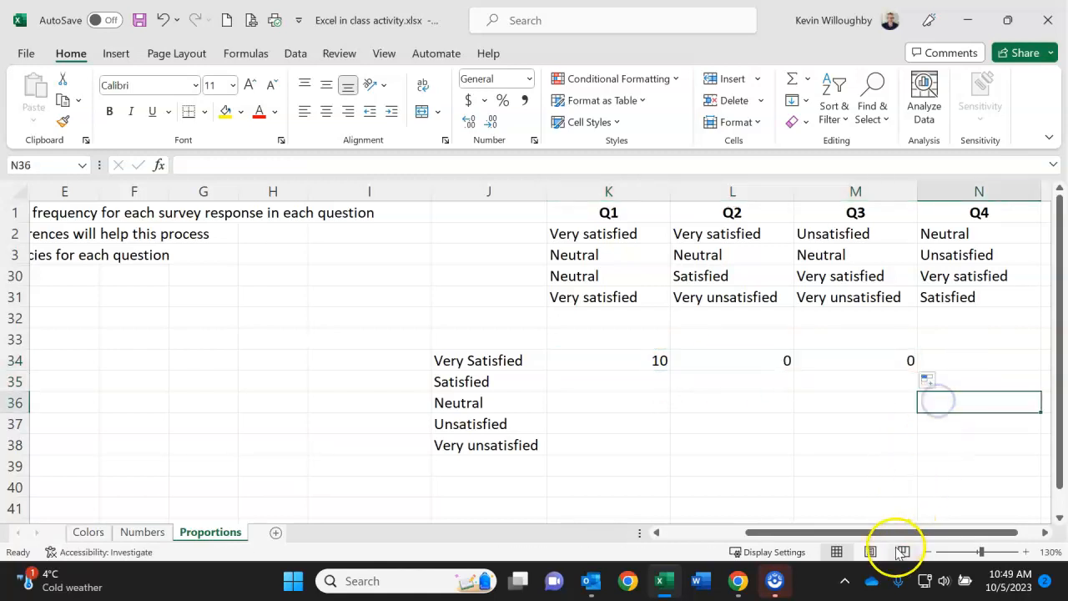
Change the criterion in K34 to $J34 and fill the formula across through N34
{"action": "left_click", "coordinate": [617, 360]}
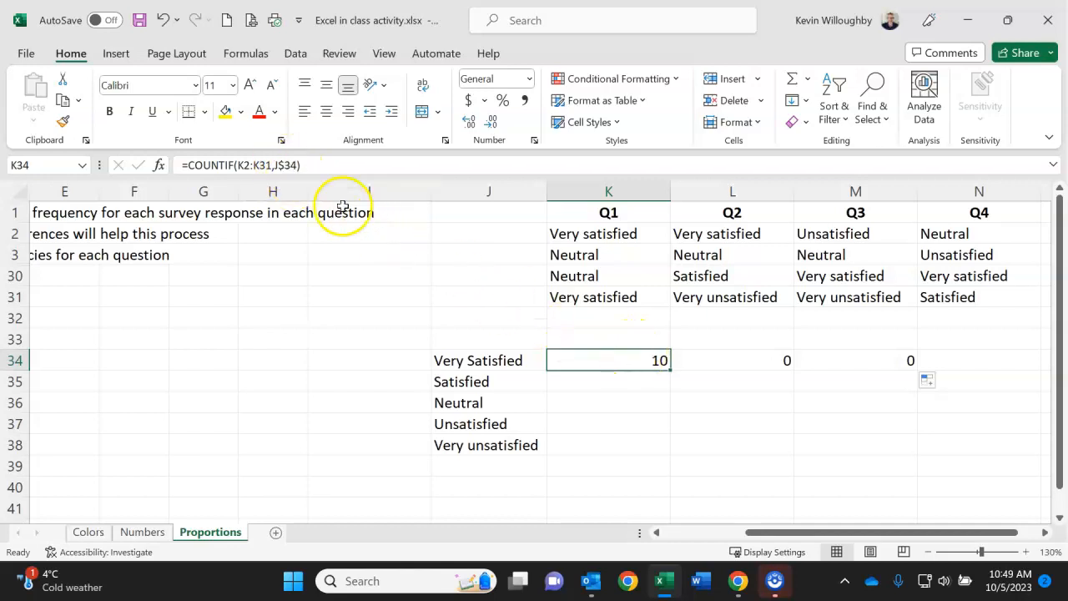
{"action": "left_click", "coordinate": [284, 164]}
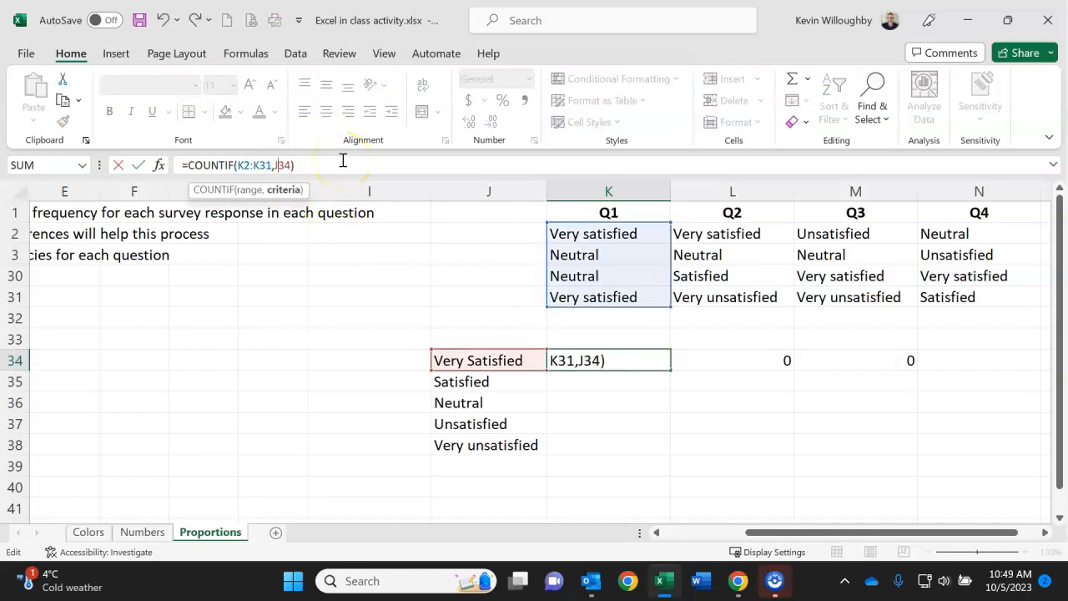
{"action": "key", "text": "ctrl+Return"}
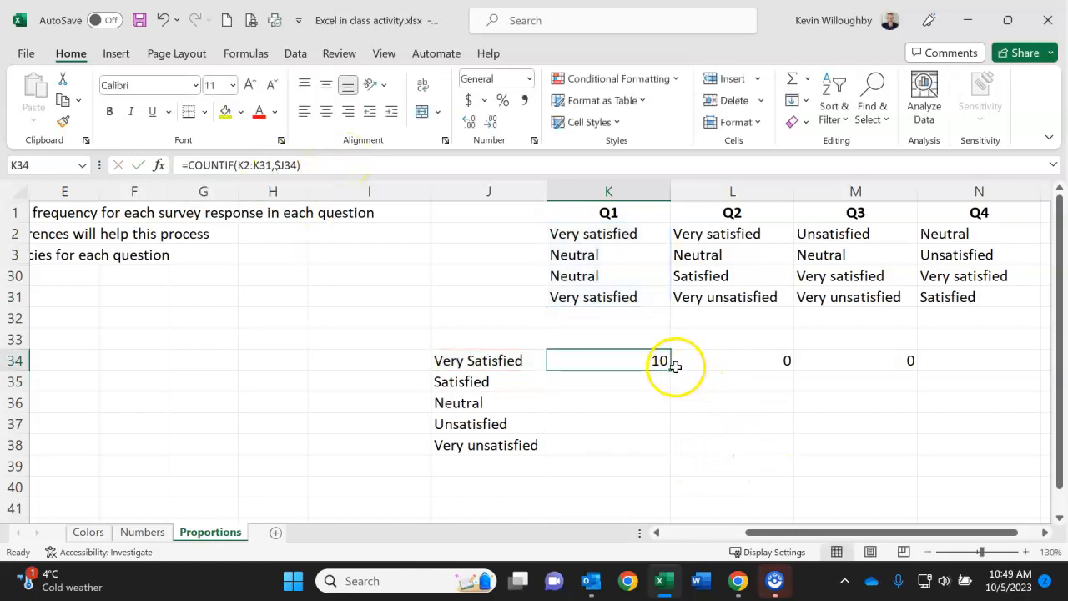
{"action": "left_click_drag", "start_coordinate": [674, 369], "coordinate": [882, 375]}
{"action": "left_click_drag", "start_coordinate": [965, 376], "coordinate": [999, 367]}
{"action": "left_click", "coordinate": [894, 431]}
{"action": "key", "text": "Right"}
{"action": "key", "text": "Right"}
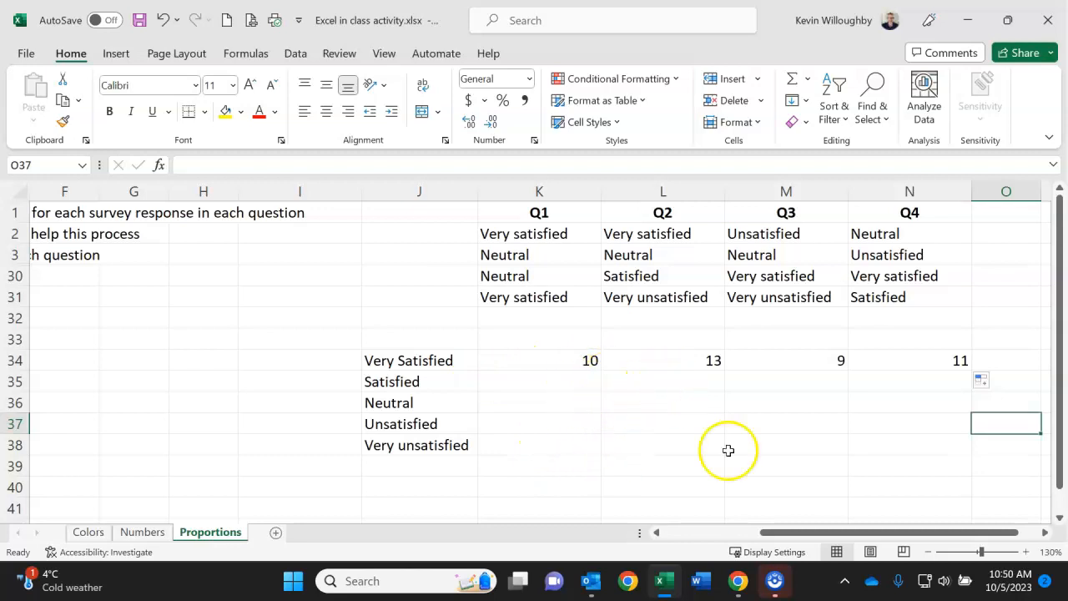
Center the Very Satisfied counts in K34:N34 horizontally
{"action": "left_click_drag", "start_coordinate": [560, 362], "coordinate": [958, 360]}
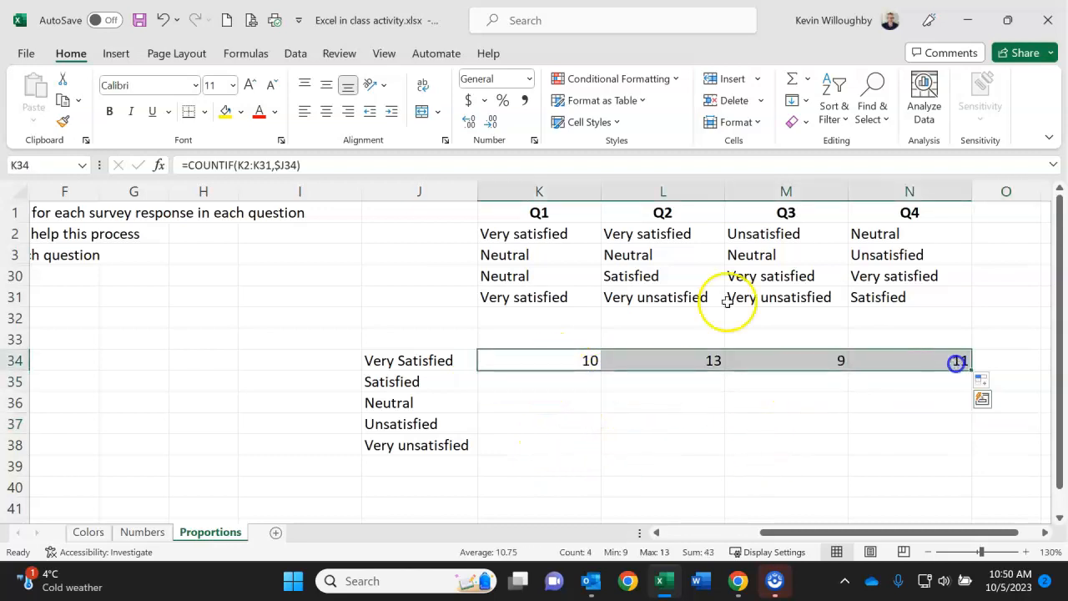
{"action": "left_click", "coordinate": [327, 112]}
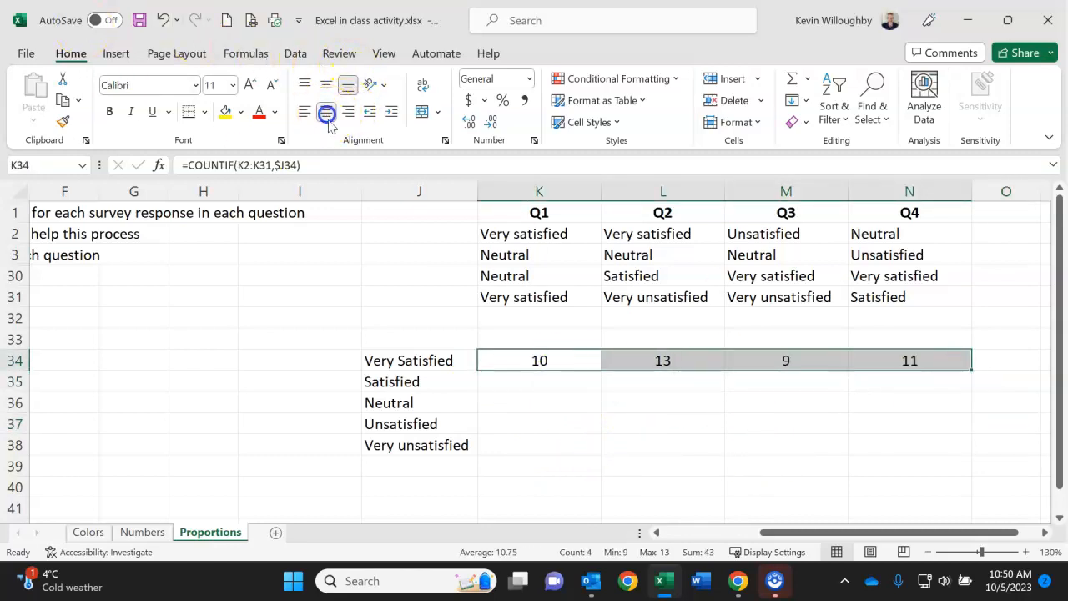
{"action": "left_click", "coordinate": [542, 405]}
Make the range in the K34 formula absolute as $K$2:$K$31, keeping $J34 as the criterion
{"action": "left_click", "coordinate": [540, 361]}
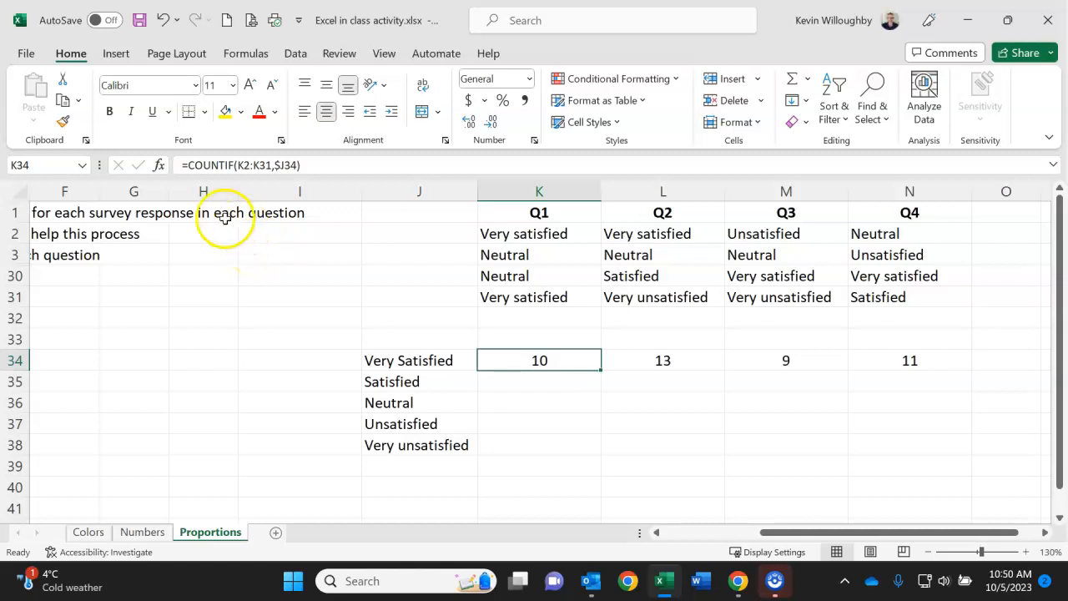
{"action": "double_click", "coordinate": [250, 164]}
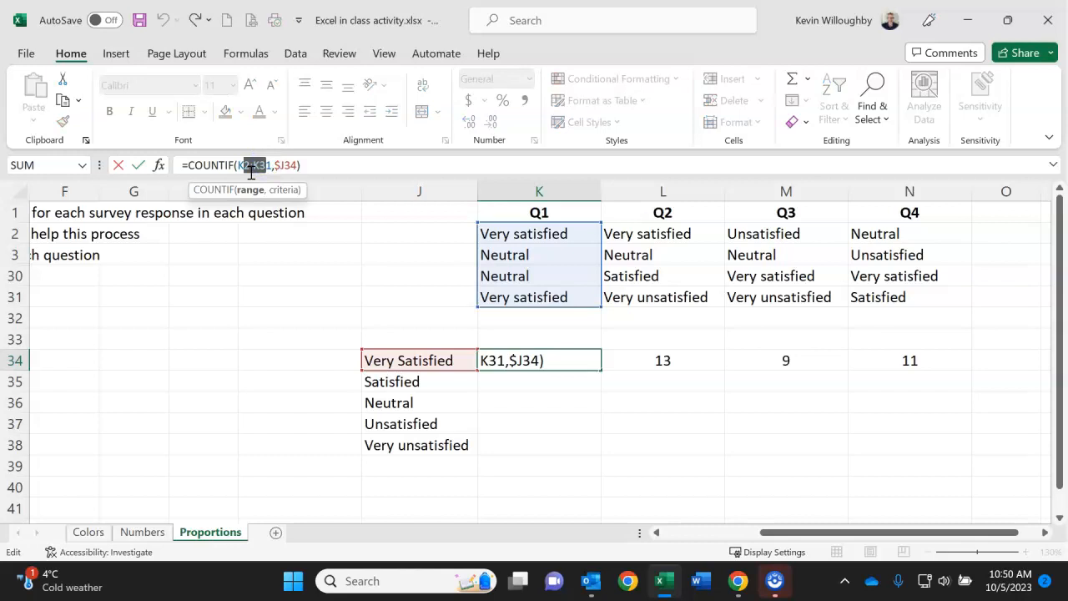
{"action": "key", "text": "F4"}
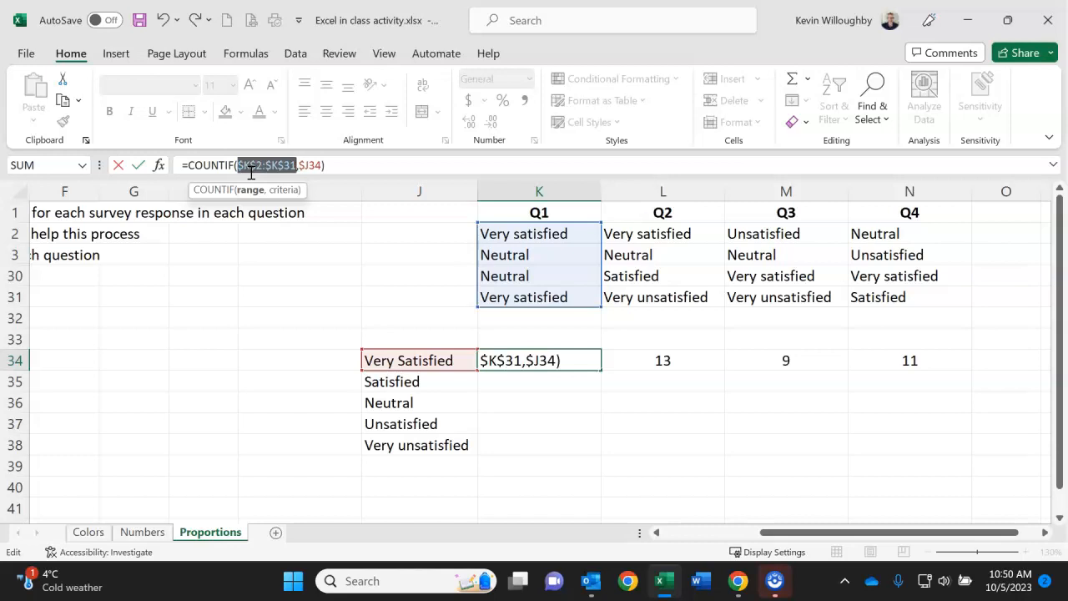
{"action": "key", "text": "F4"}
{"action": "key", "text": "F4"}
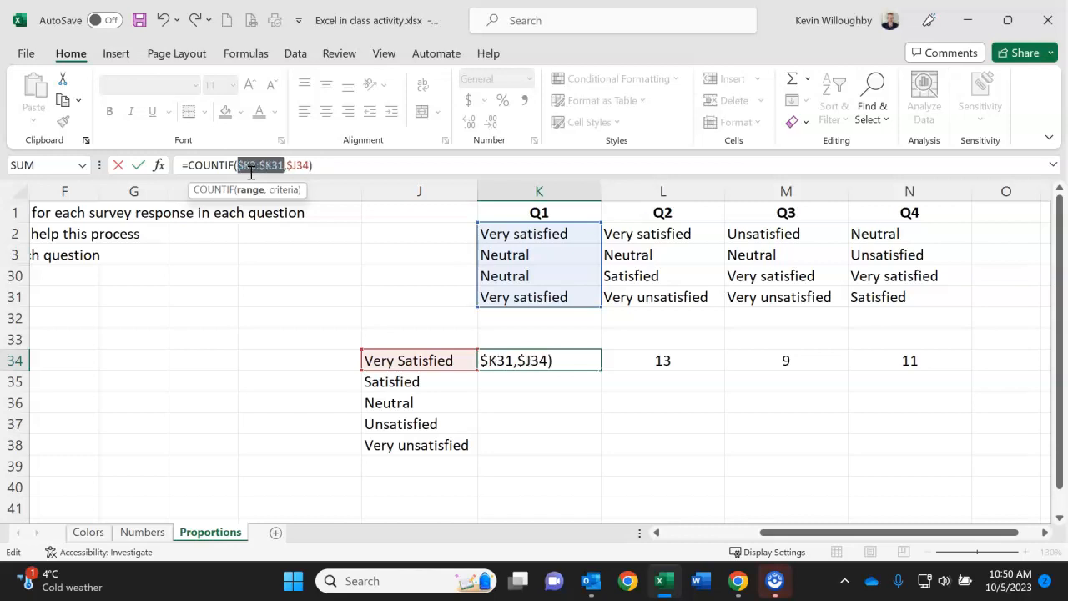
{"action": "key", "text": "F4"}
{"action": "key", "text": "F4"}
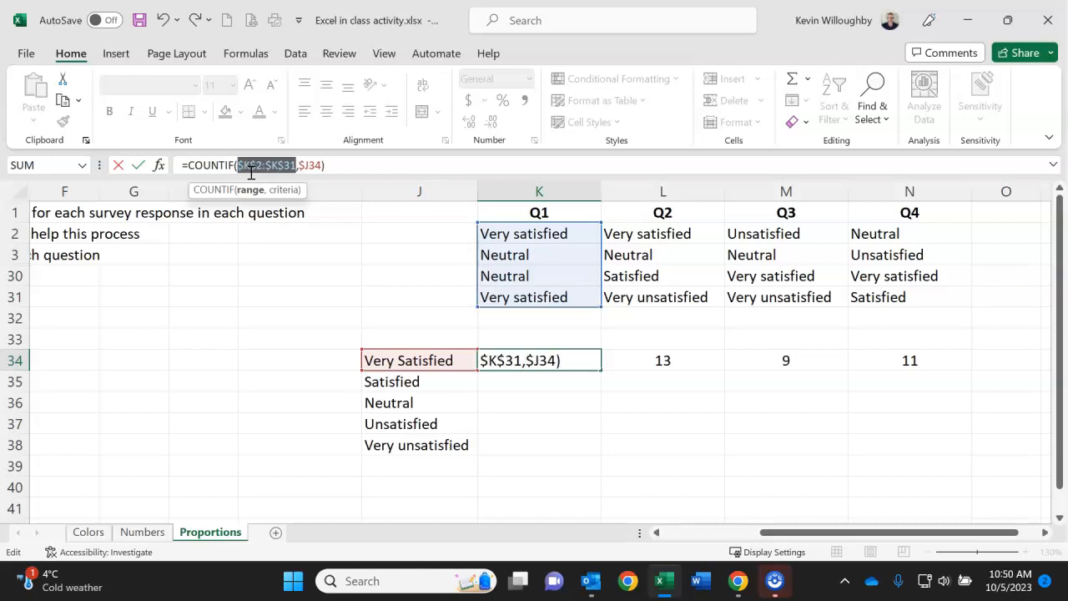
{"action": "key", "text": "Return"}
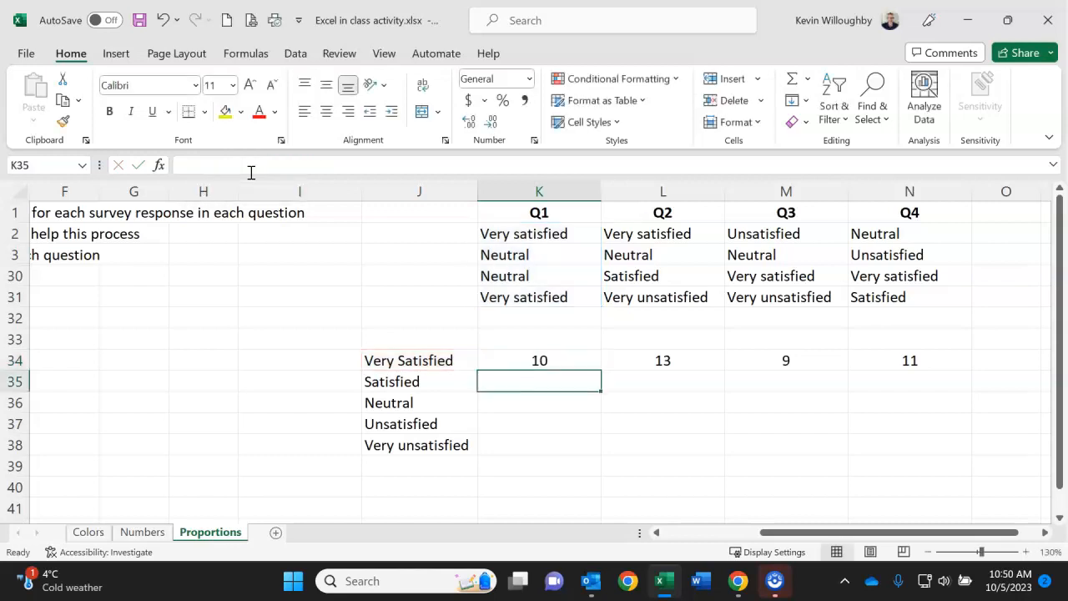
{"action": "left_click", "coordinate": [549, 360]}
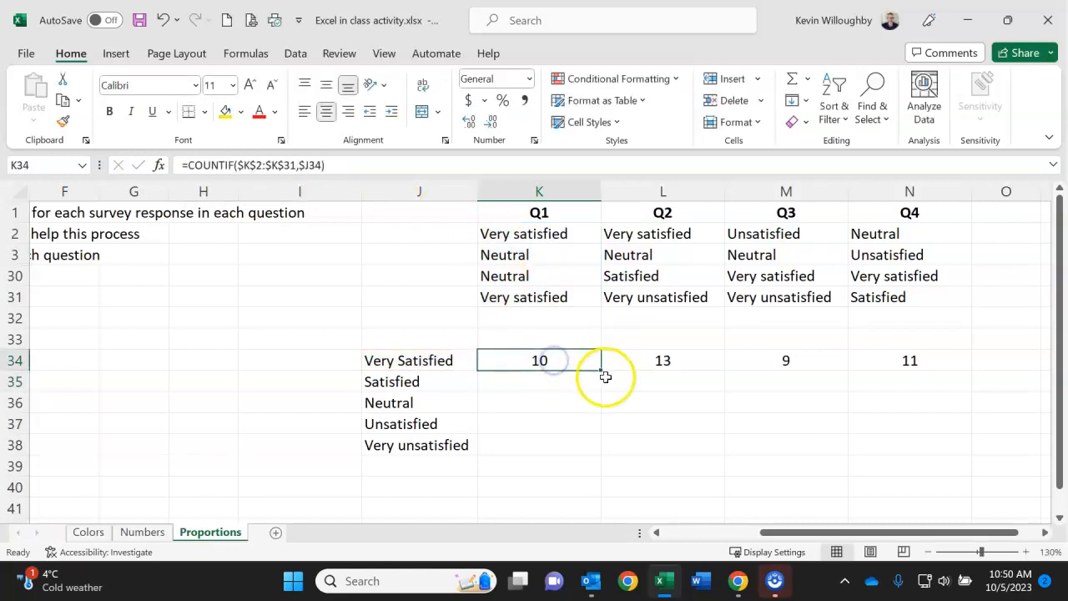
Fill the K34 formula down to K38 and make the range in the L34 formula absolute as $L$2:$L$31
{"action": "left_click_drag", "start_coordinate": [605, 369], "coordinate": [604, 445]}
{"action": "left_click", "coordinate": [677, 363]}
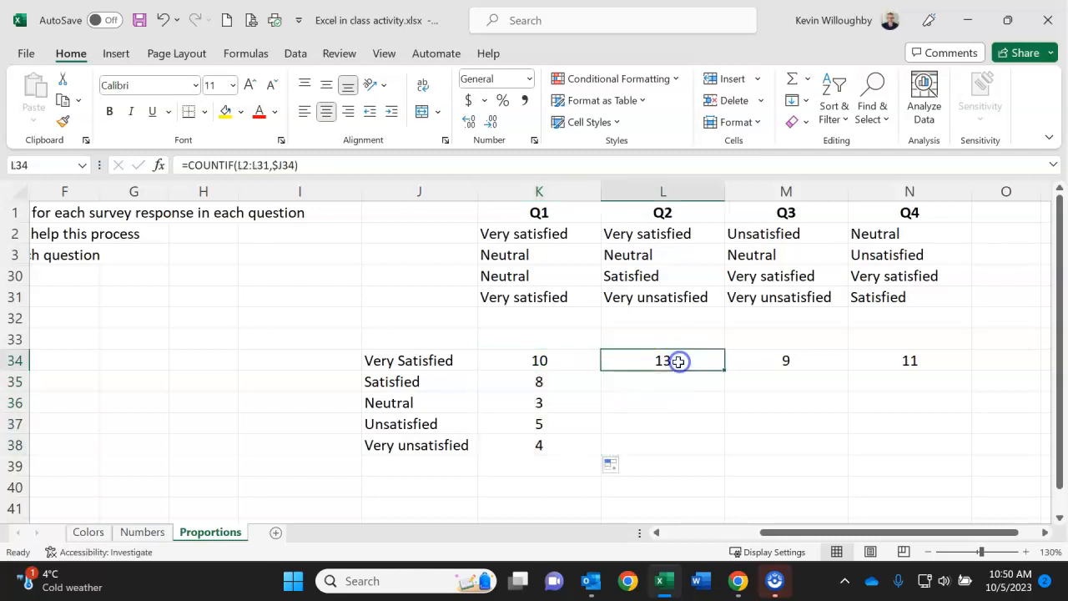
{"action": "left_click", "coordinate": [250, 165]}
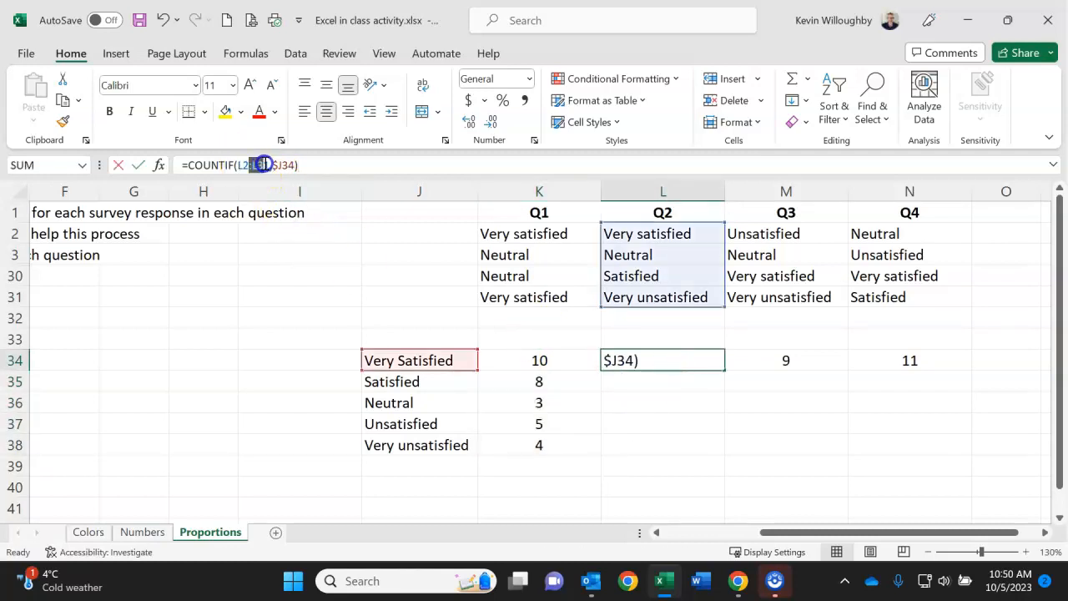
{"action": "left_click_drag", "start_coordinate": [262, 164], "coordinate": [264, 164]}
{"action": "key", "text": "F4"}
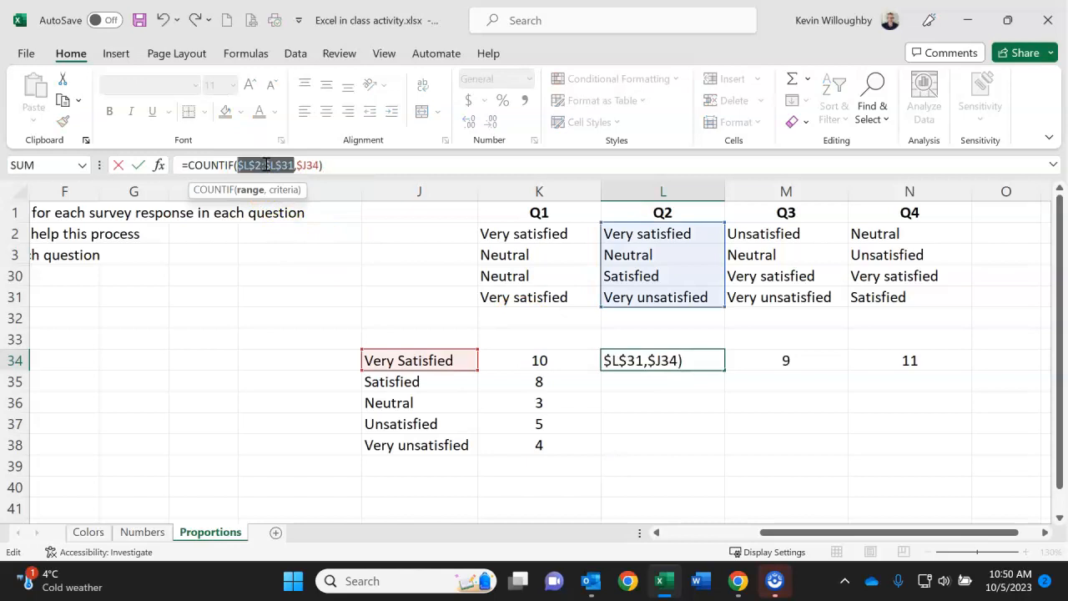
{"action": "key", "text": "Return"}
Make the COUNTIF ranges absolute in M34 as $M$2:$M$31 and in N34 as $N$2:$N$31
{"action": "key", "text": "Up"}
{"action": "key", "text": "Right"}
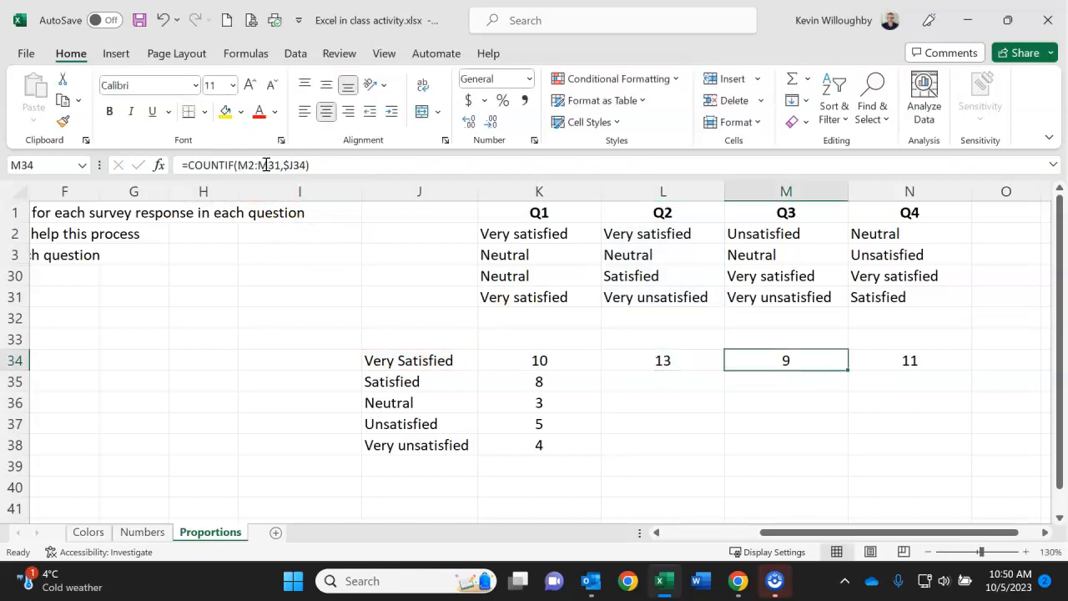
{"action": "left_click", "coordinate": [258, 165]}
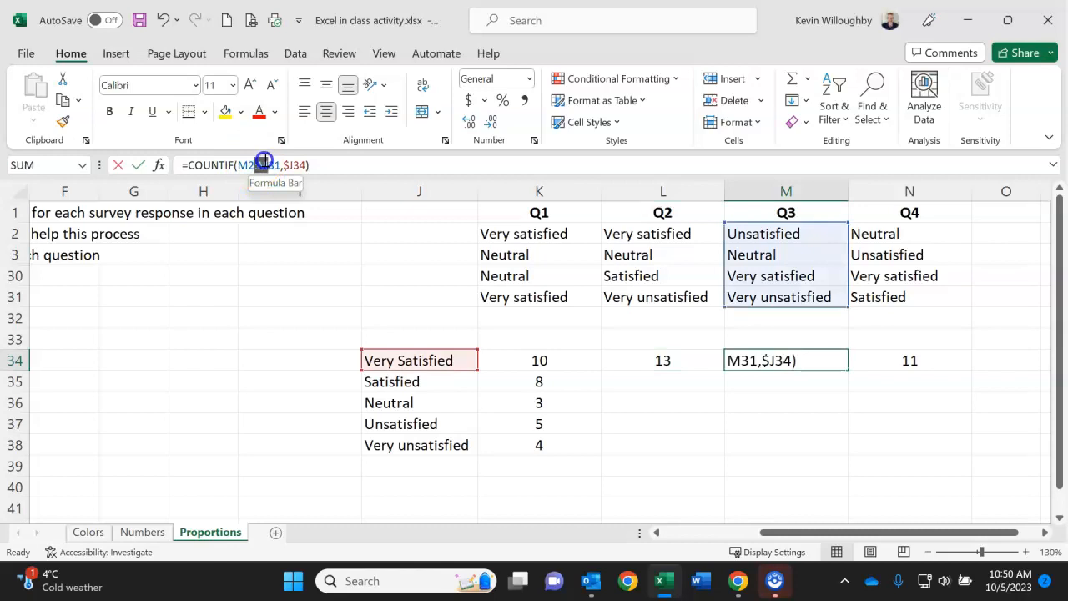
{"action": "key", "text": "F4"}
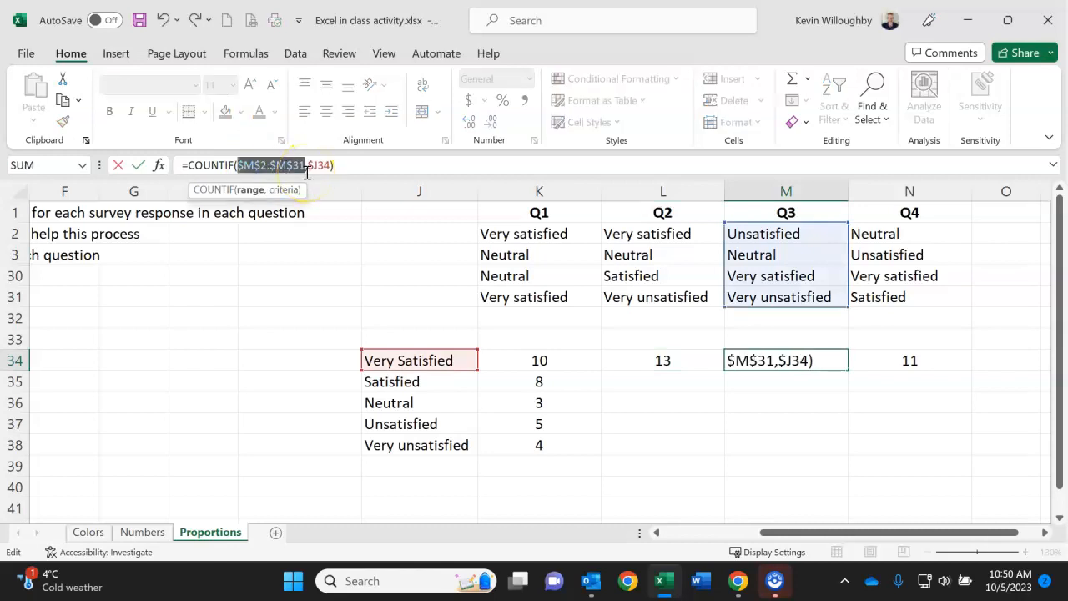
{"action": "key", "text": "Return"}
{"action": "key", "text": "Up"}
{"action": "key", "text": "Right"}
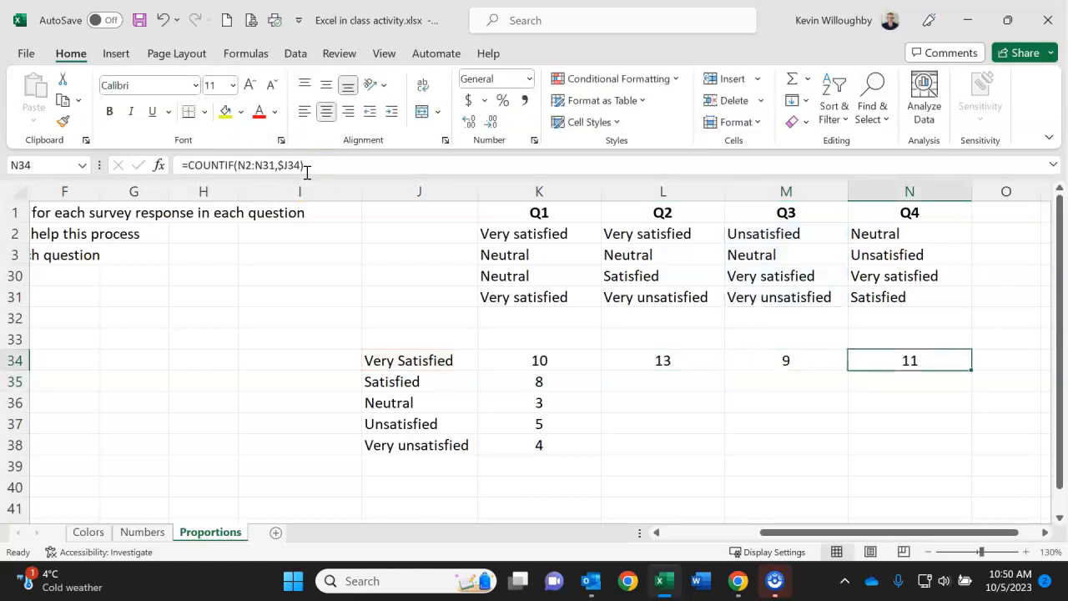
{"action": "left_click", "coordinate": [254, 165]}
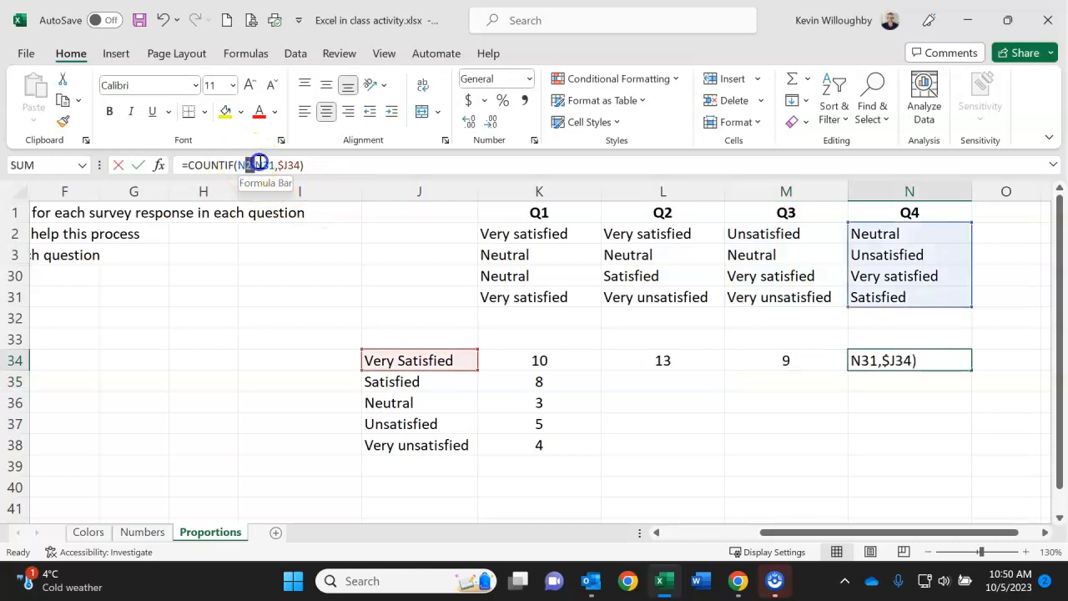
{"action": "key", "text": "F4"}
{"action": "key", "text": "Return"}
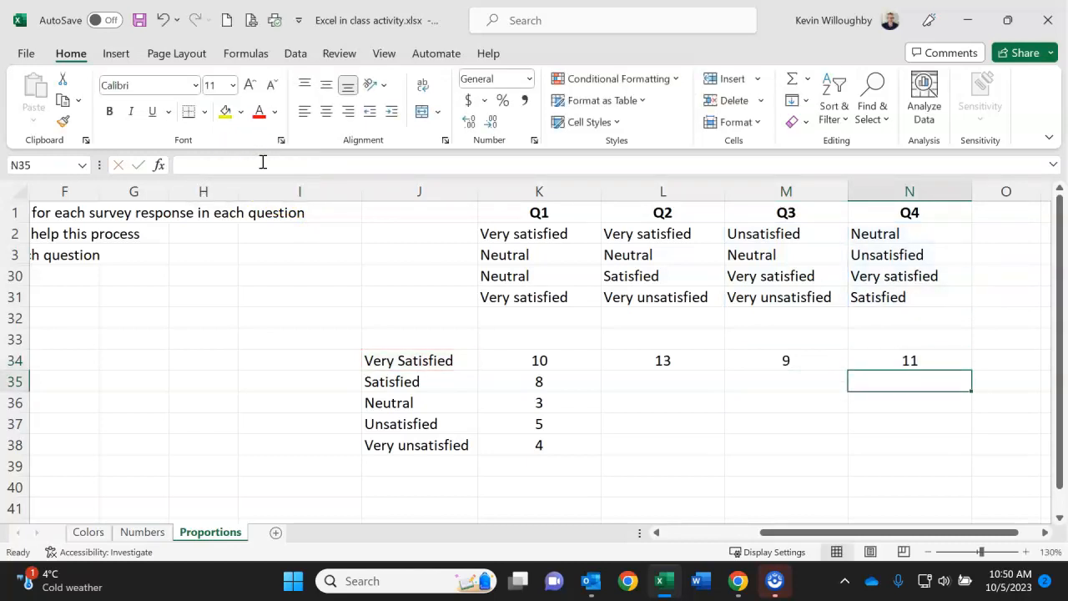
Copy the Very Satisfied formulas in L34:N34 into rows 35 through 38 for the remaining responses
{"action": "key", "text": "Up"}
{"action": "key", "text": "shift+Left"}
{"action": "key", "text": "shift+Left"}
{"action": "key", "text": "shift+Left"}
{"action": "key", "text": "shift+Right"}
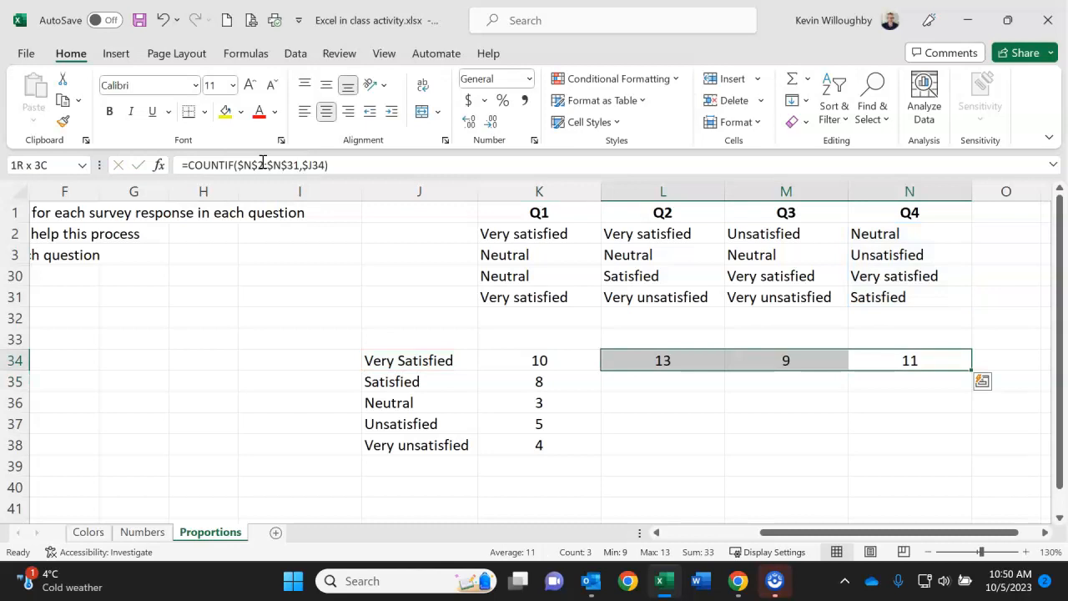
{"action": "key", "text": "ctrl+c"}
{"action": "key", "text": "Down"}
{"action": "key", "text": "Left"}
{"action": "key", "text": "Left"}
{"action": "key", "text": "shift+Down"}
{"action": "key", "text": "shift+Down"}
{"action": "key", "text": "shift+Down"}
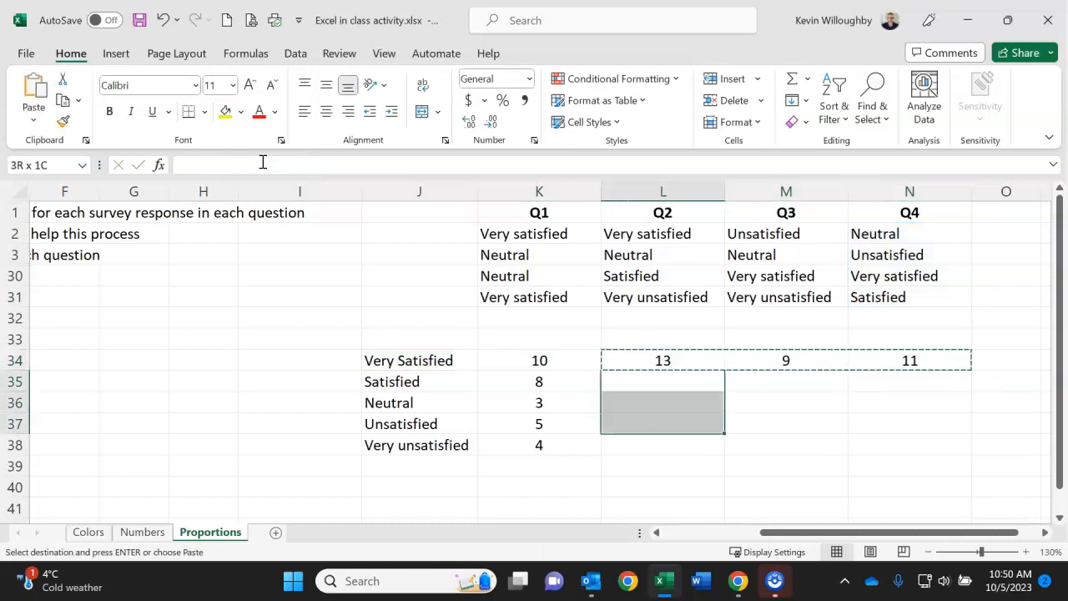
{"action": "key", "text": "ctrl+v"}
Enter the label Total in J40, below the response labels
{"action": "key", "text": "Down"}
{"action": "key", "text": "Down"}
{"action": "key", "text": "Down"}
{"action": "key", "text": "Down"}
{"action": "key", "text": "Down"}
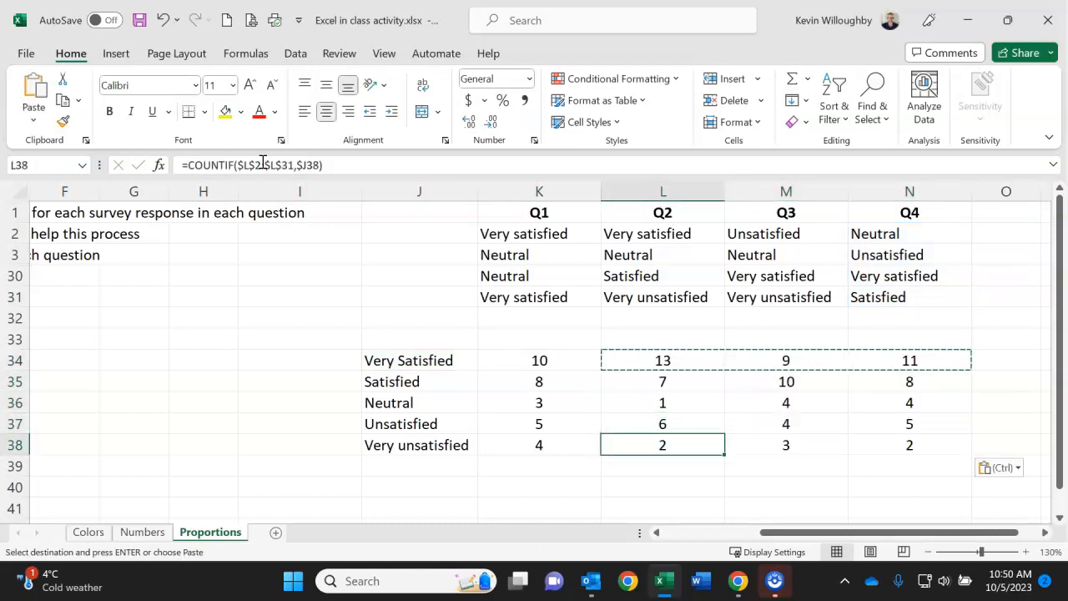
{"action": "key", "text": "Left"}
{"action": "key", "text": "Left"}
{"action": "type", "text": "T"}
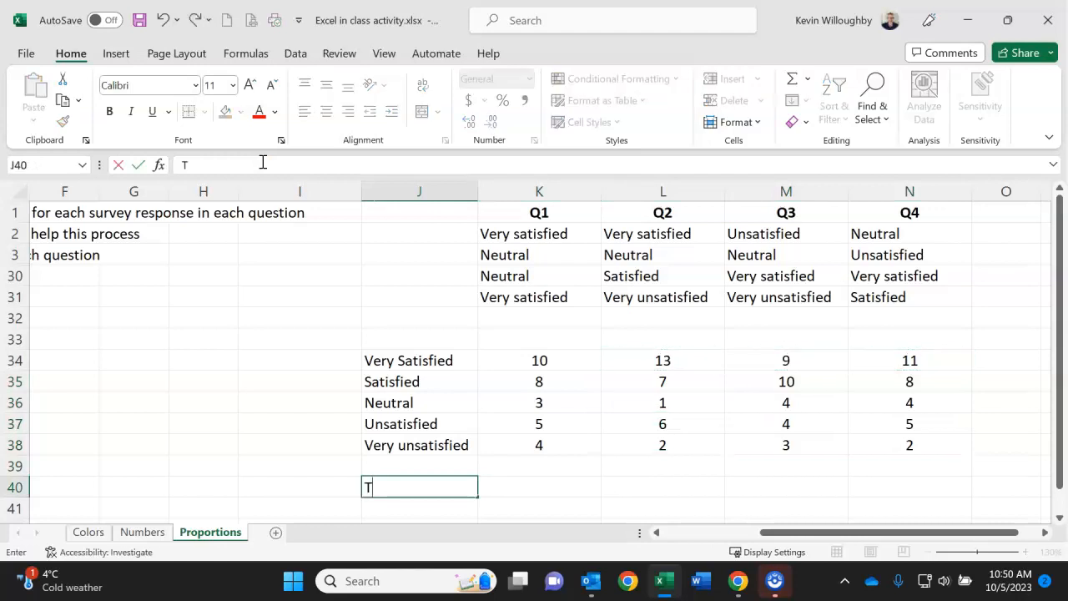
{"action": "type", "text": "otal"}
Sum the Q1 frequencies K34:K38 in K40
{"action": "key", "text": "Tab"}
{"action": "type", "text": "="}
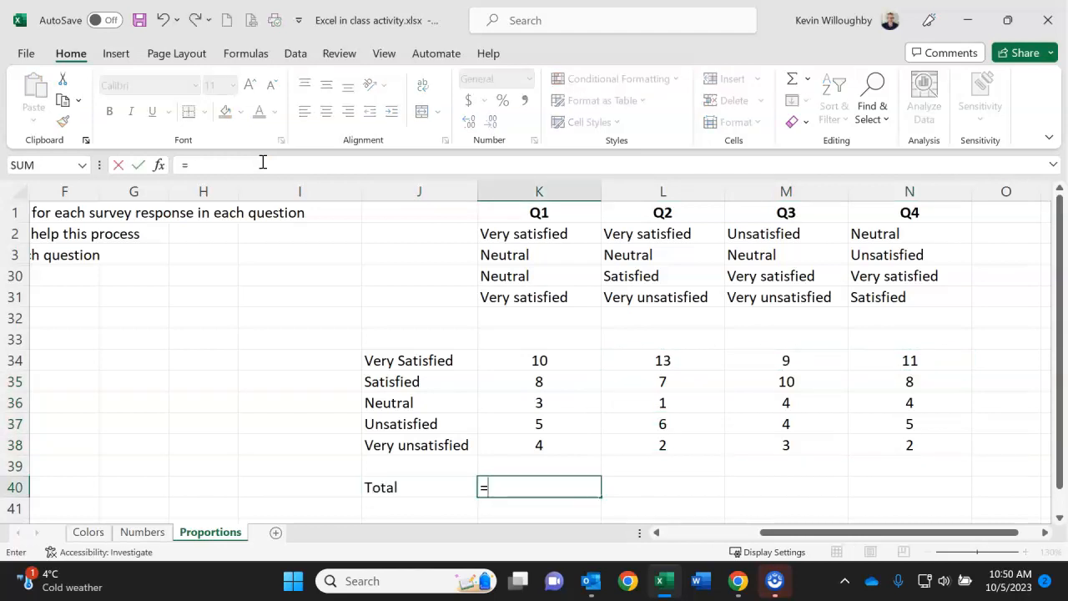
{"action": "type", "text": "sum("}
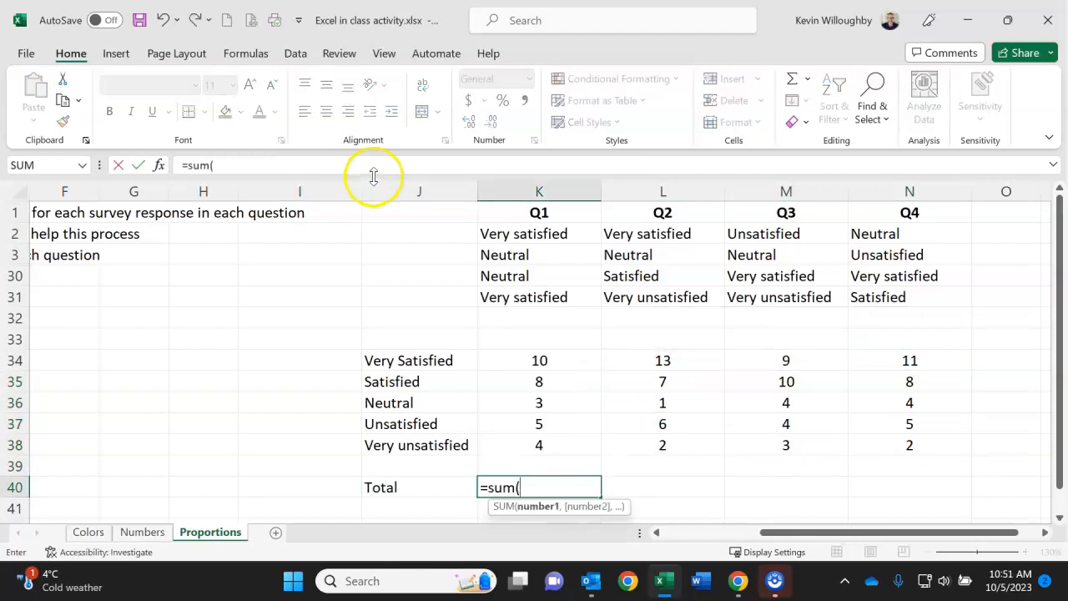
{"action": "left_click", "coordinate": [538, 365]}
{"action": "left_click_drag", "start_coordinate": [538, 377], "coordinate": [543, 446]}
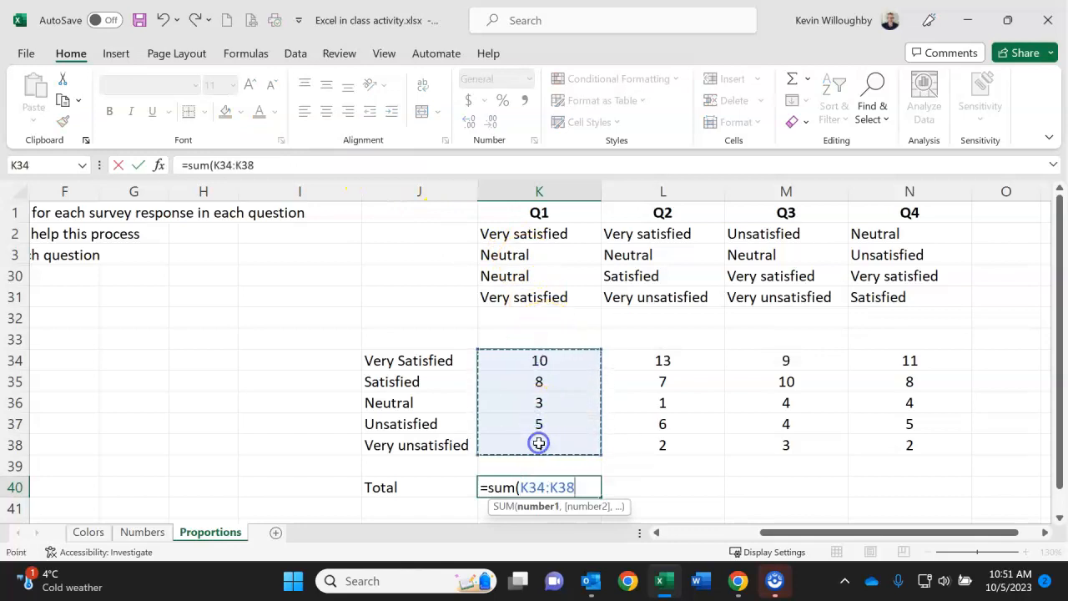
{"action": "key", "text": "Return"}
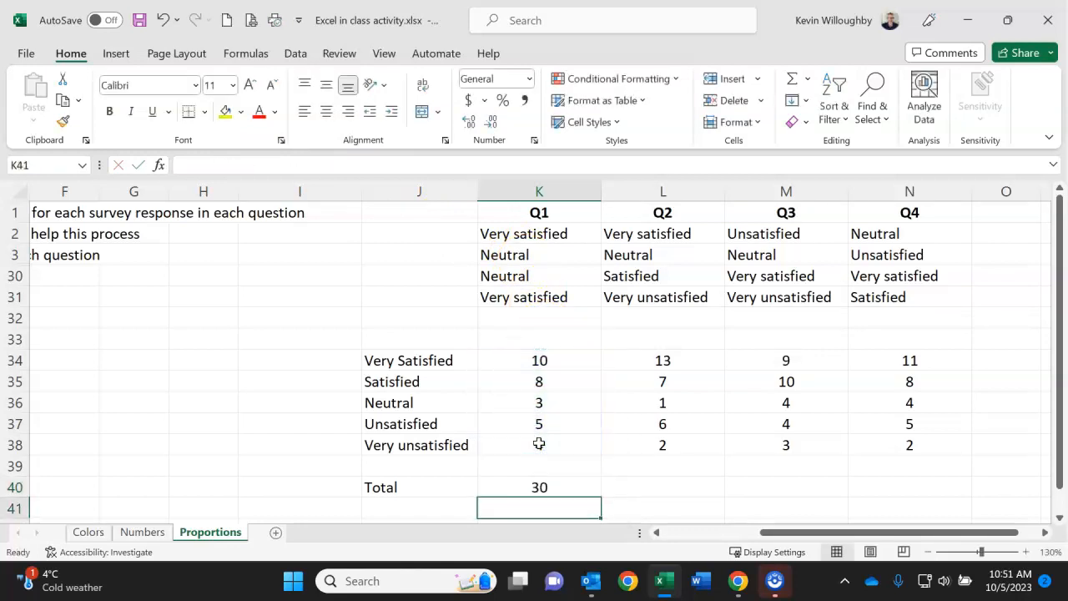
Label J41 as Count and enter a COUNTA formula over K2:K31 in K41
{"action": "key", "text": "Left"}
{"action": "type", "text": "Co"}
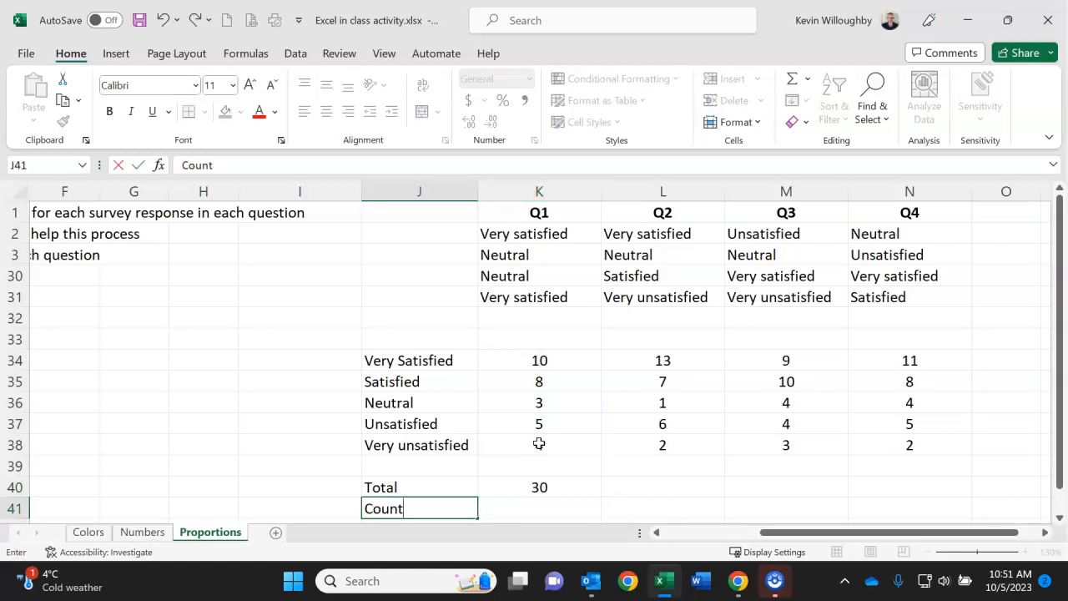
{"action": "key", "text": "Tab"}
{"action": "type", "text": "=coun"}
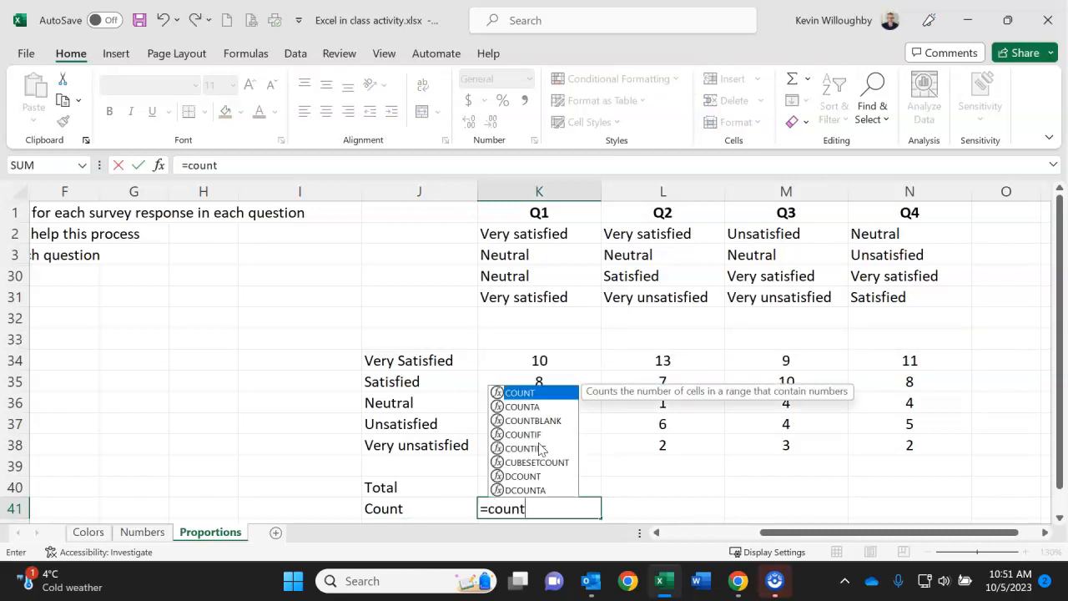
{"action": "type", "text": "ta"}
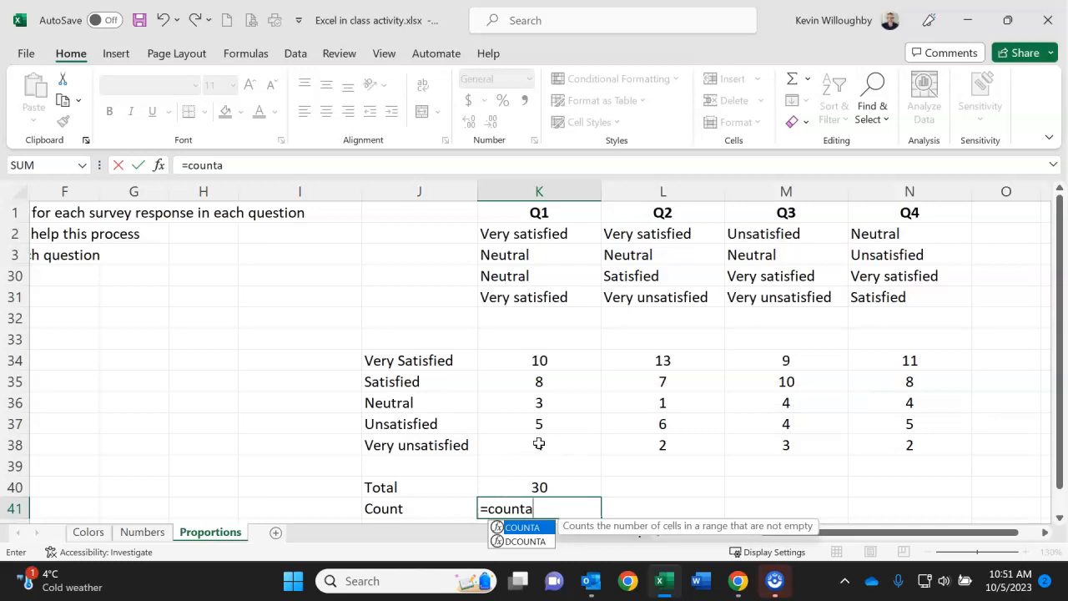
{"action": "type", "text": "("}
{"action": "left_click_drag", "start_coordinate": [551, 237], "coordinate": [545, 289]}
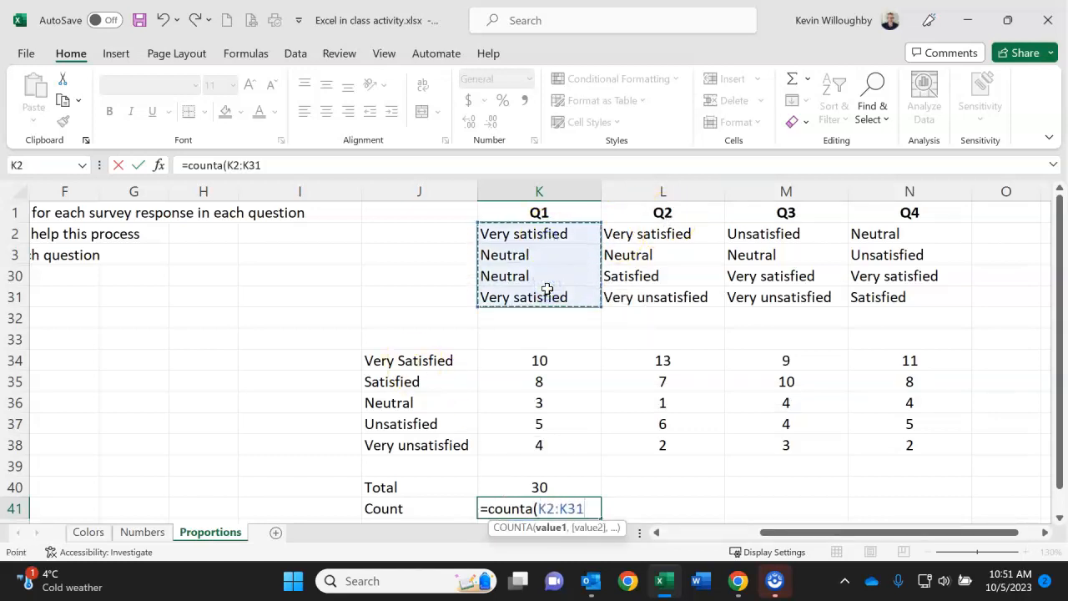
{"action": "key", "text": "Return"}
Center K41 horizontally and fill the Total and Count formulas in K40:K41 across to column N
{"action": "key", "text": "Up"}
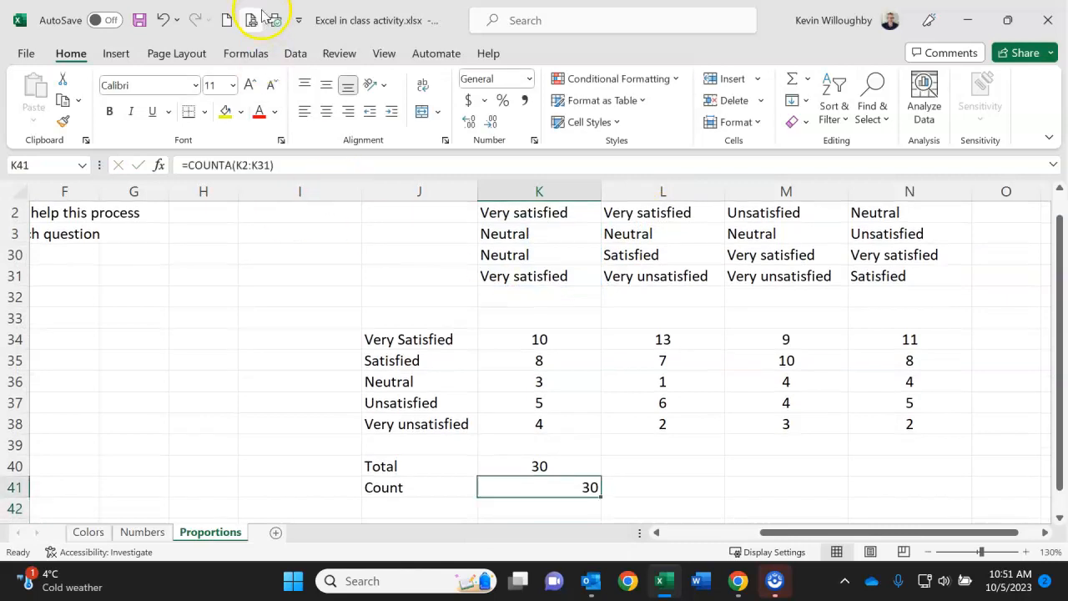
{"action": "left_click", "coordinate": [326, 111]}
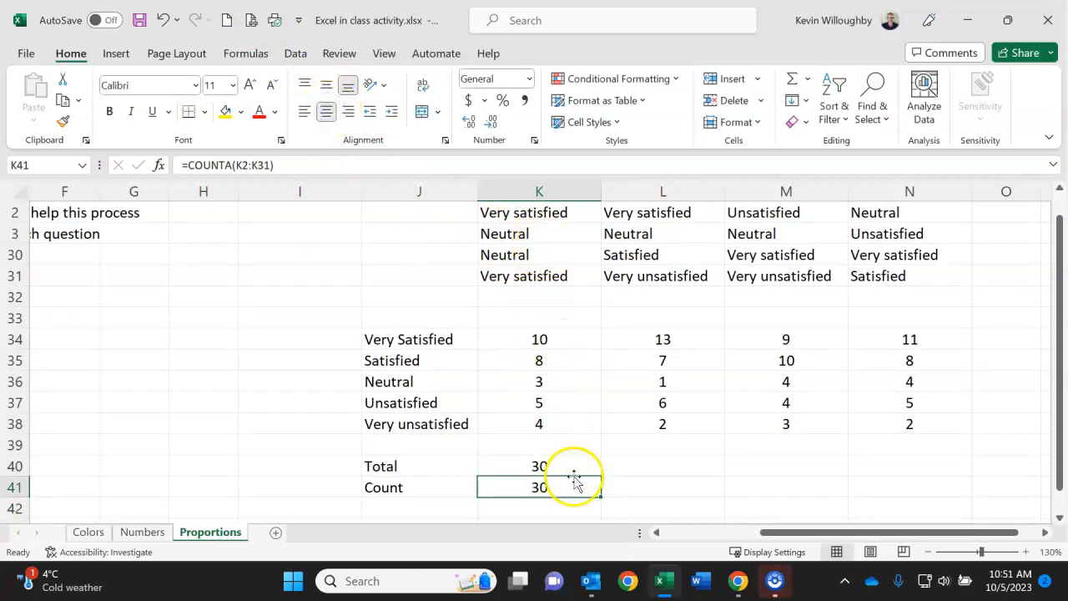
{"action": "left_click", "coordinate": [546, 463]}
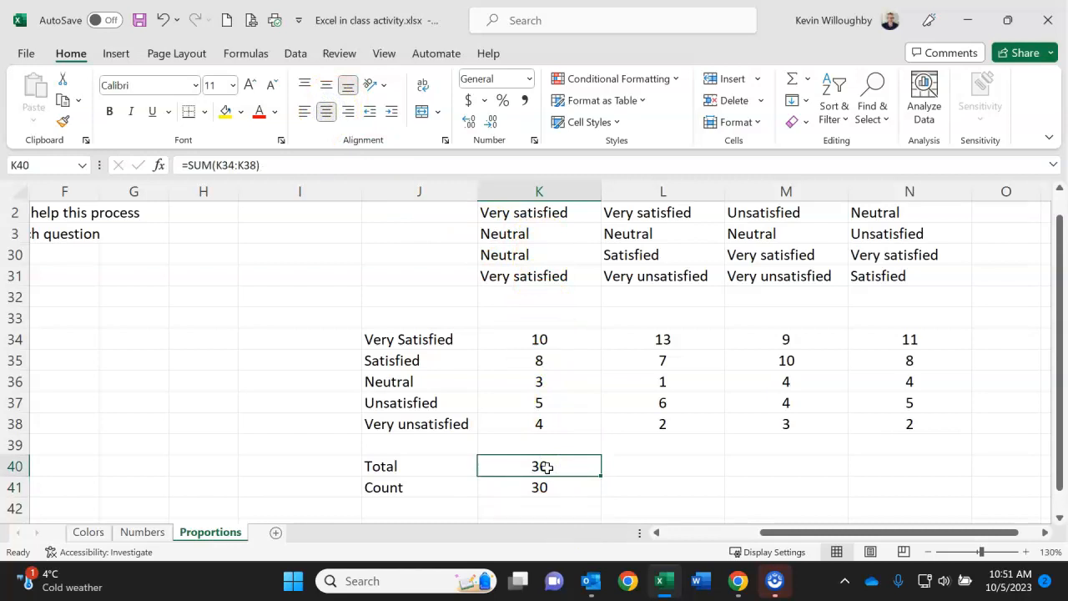
{"action": "left_click", "coordinate": [708, 470]}
{"action": "left_click_drag", "start_coordinate": [589, 469], "coordinate": [906, 491]}
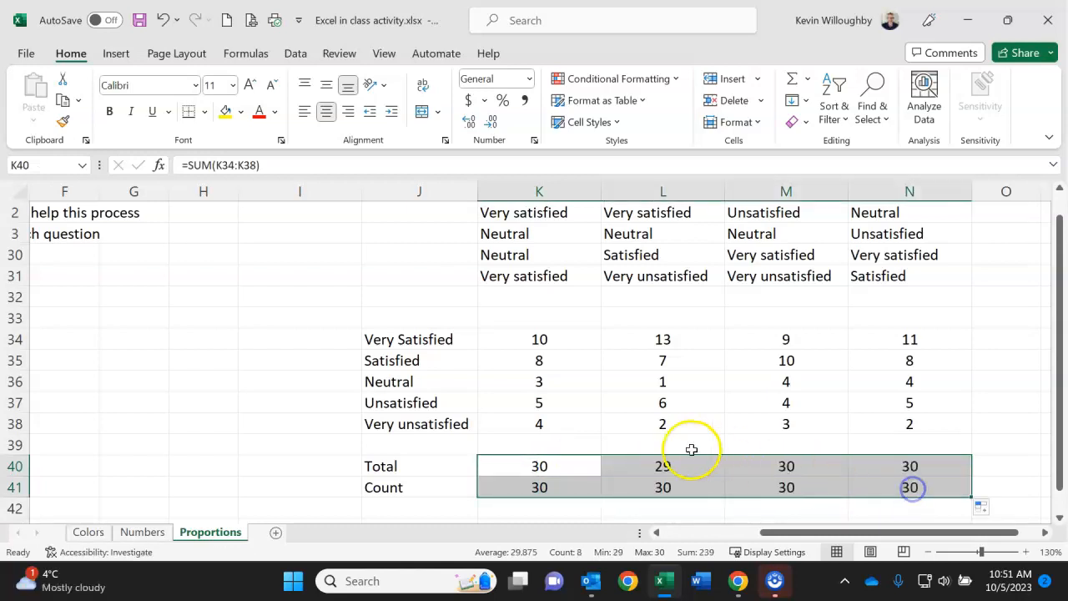
Highlight the mismatched Q2 total in L40 and count in L41 with yellow fill
{"action": "left_click", "coordinate": [690, 427]}
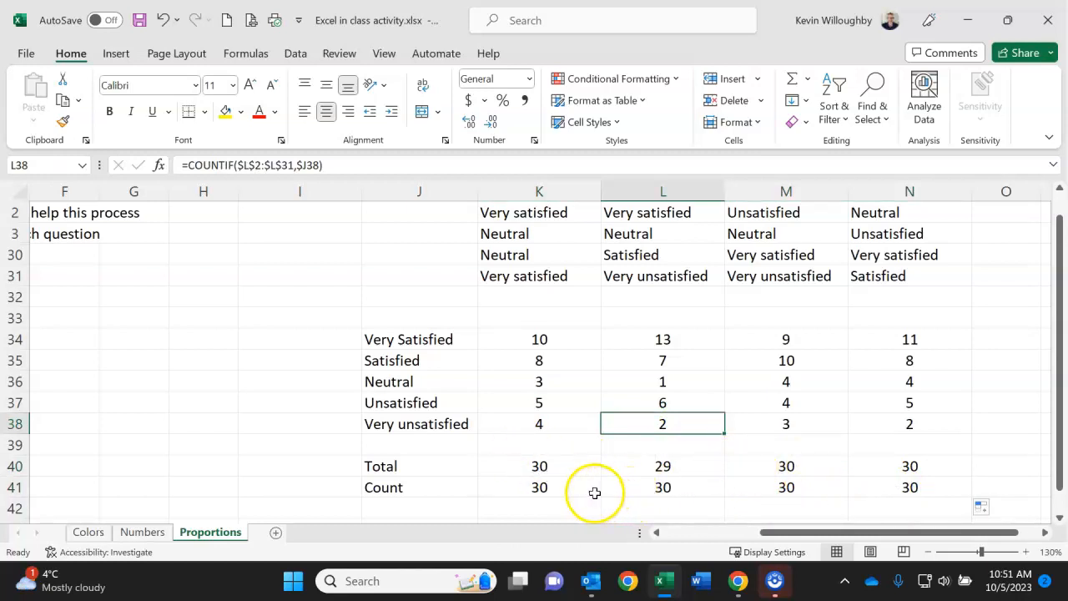
{"action": "left_click", "coordinate": [689, 467]}
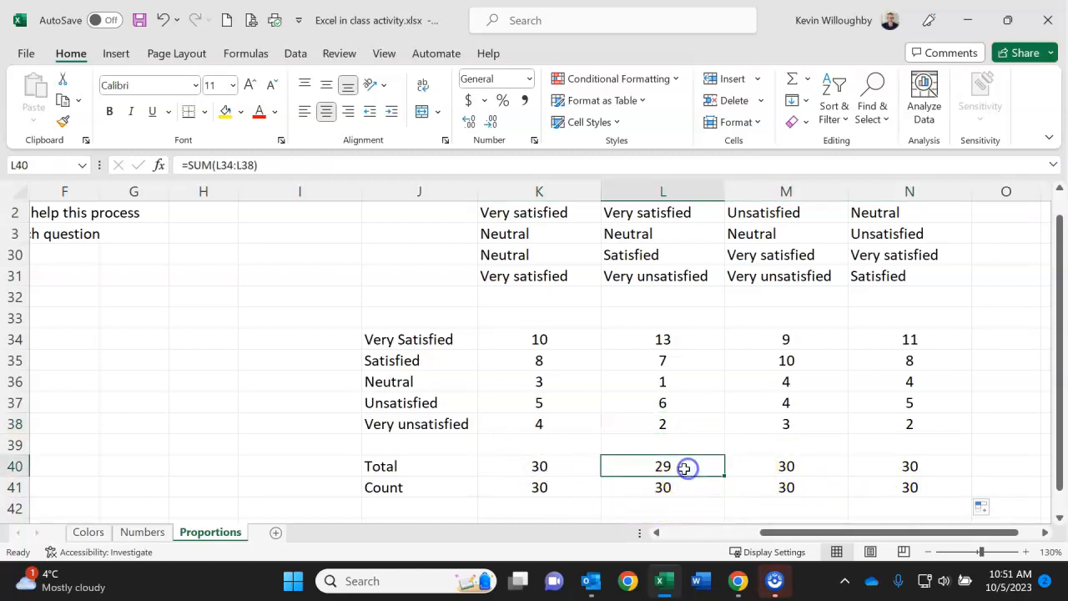
{"action": "left_click", "coordinate": [226, 111]}
{"action": "left_click", "coordinate": [685, 492]}
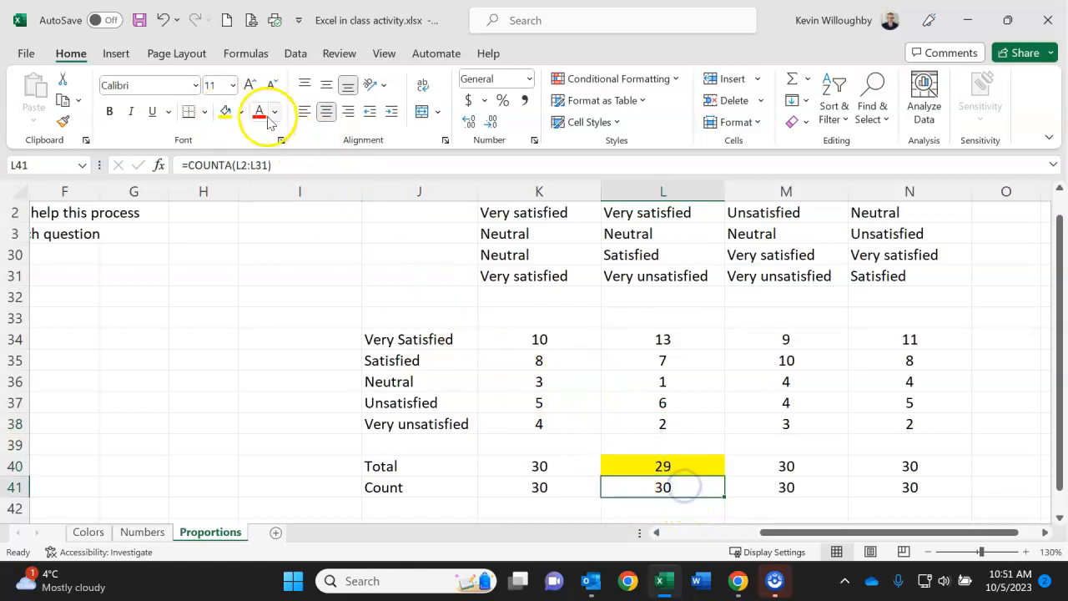
{"action": "left_click", "coordinate": [225, 111]}
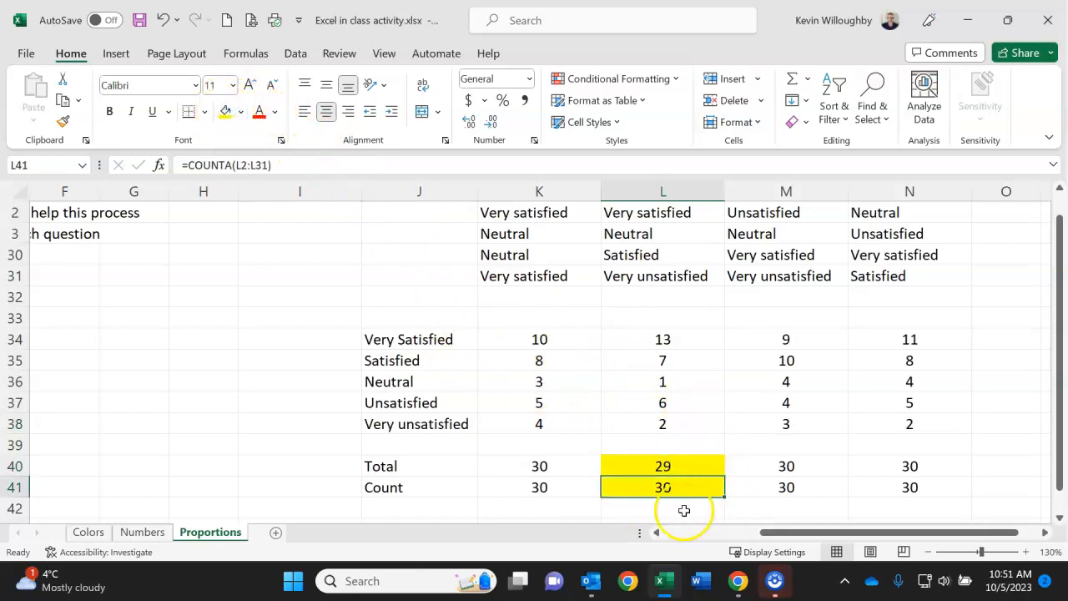
Unhide the survey response rows between rows 3 and 30
{"action": "scroll", "coordinate": [674, 421], "scroll_direction": "up", "scroll_amount": 1}
{"action": "scroll", "coordinate": [674, 421], "scroll_direction": "up", "scroll_amount": 1}
{"action": "left_click_drag", "start_coordinate": [668, 232], "coordinate": [664, 299]}
{"action": "scroll", "coordinate": [684, 429], "scroll_direction": "down", "scroll_amount": 1}
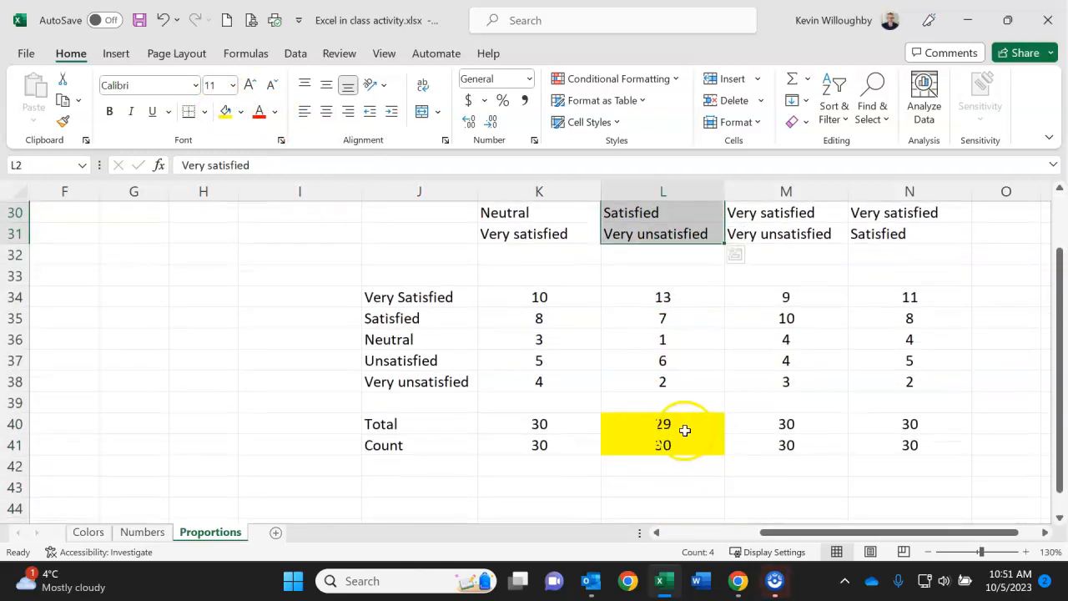
{"action": "left_click", "coordinate": [673, 420]}
{"action": "scroll", "coordinate": [723, 415], "scroll_direction": "up", "scroll_amount": 1}
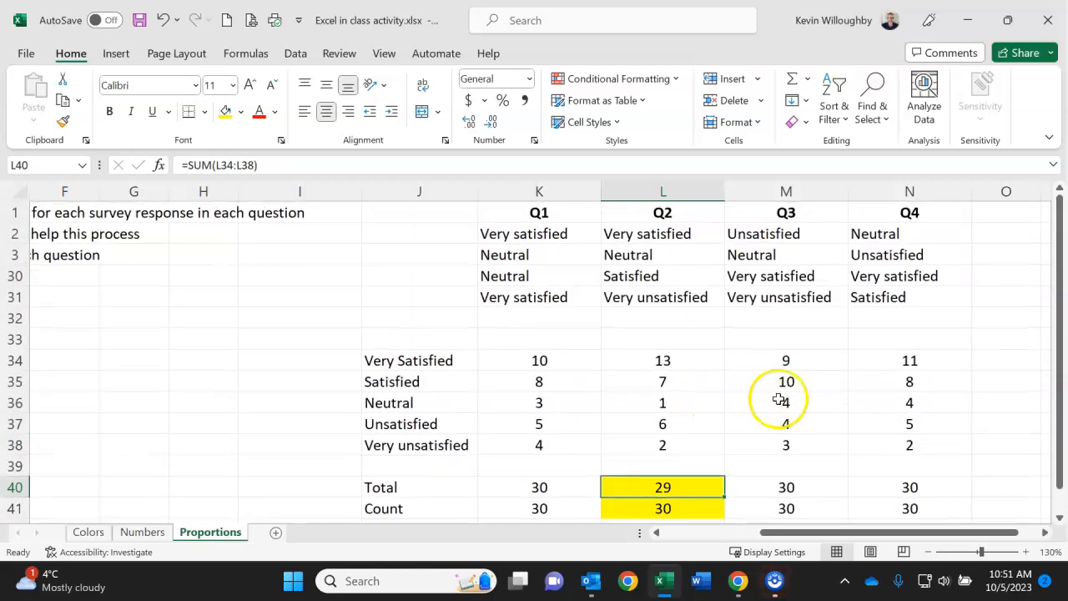
{"action": "left_click_drag", "start_coordinate": [16, 255], "coordinate": [16, 269]}
{"action": "right_click", "coordinate": [16, 268]}
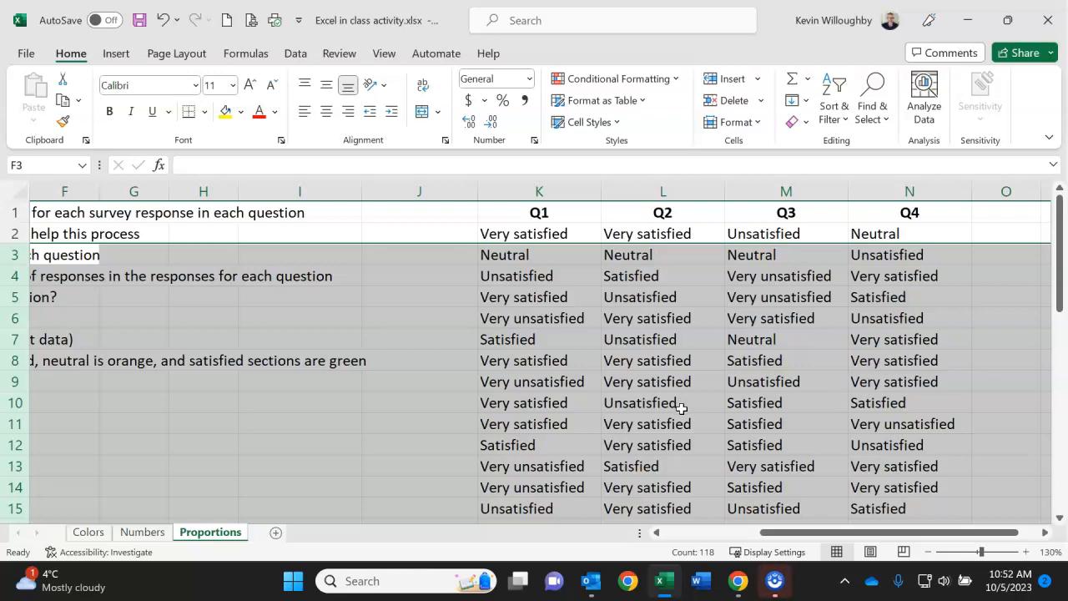
Find the misspelled response "Nuetral" in the Q2 column at L18 and highlight it with yellow fill
{"action": "scroll", "coordinate": [681, 408], "scroll_direction": "down", "scroll_amount": 3}
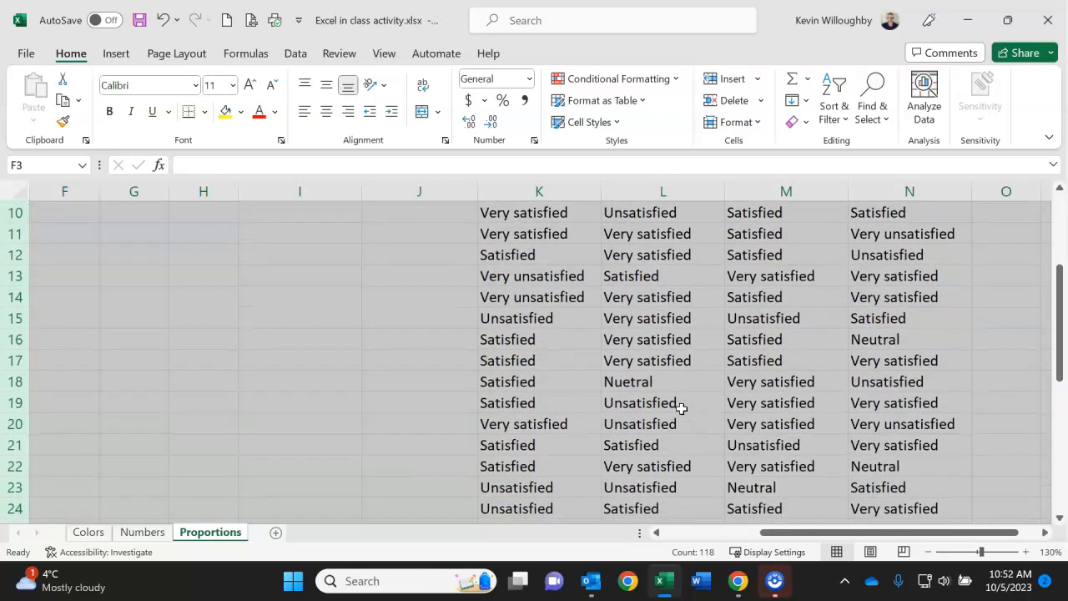
{"action": "left_click", "coordinate": [630, 380]}
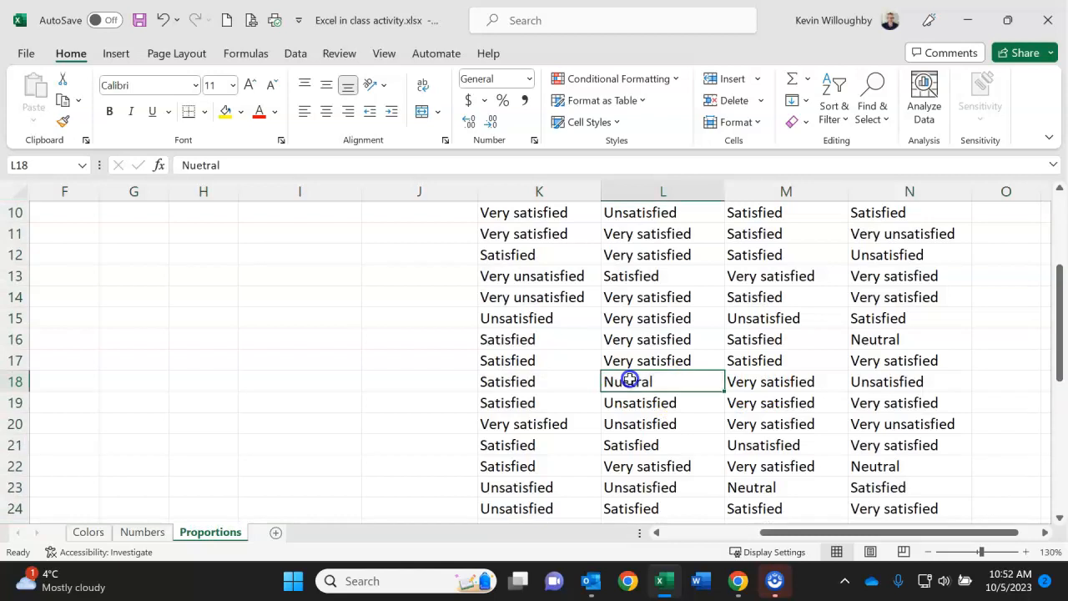
{"action": "left_click", "coordinate": [226, 111]}
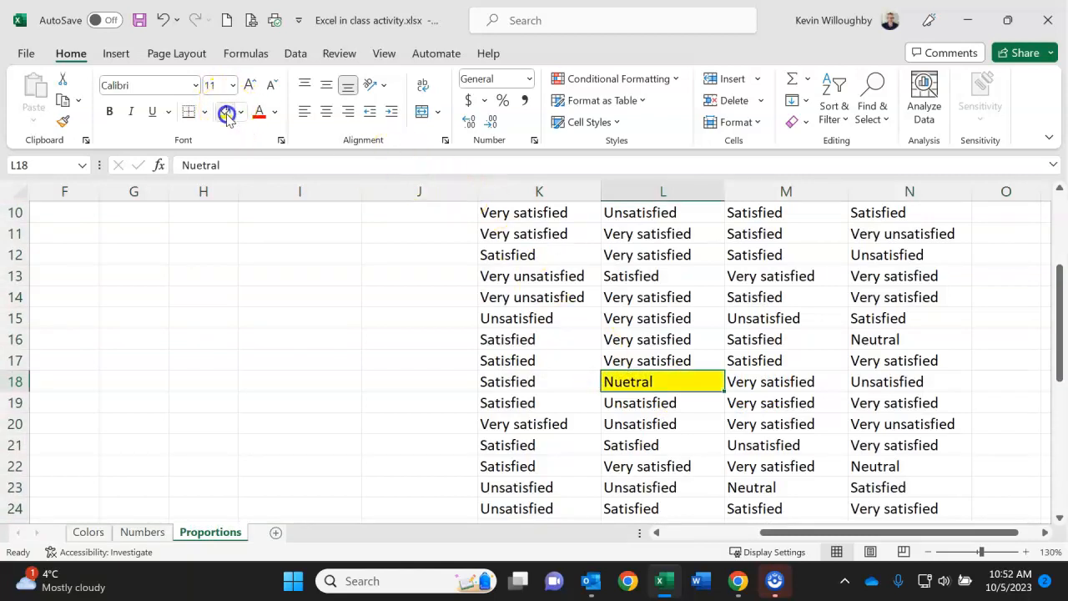
Correct the misspelled response in L18 to Neutral and check the Q2 total against its count in L40:L41
{"action": "left_click", "coordinate": [755, 382]}
{"action": "left_click", "coordinate": [677, 383]}
{"action": "type", "text": "N"}
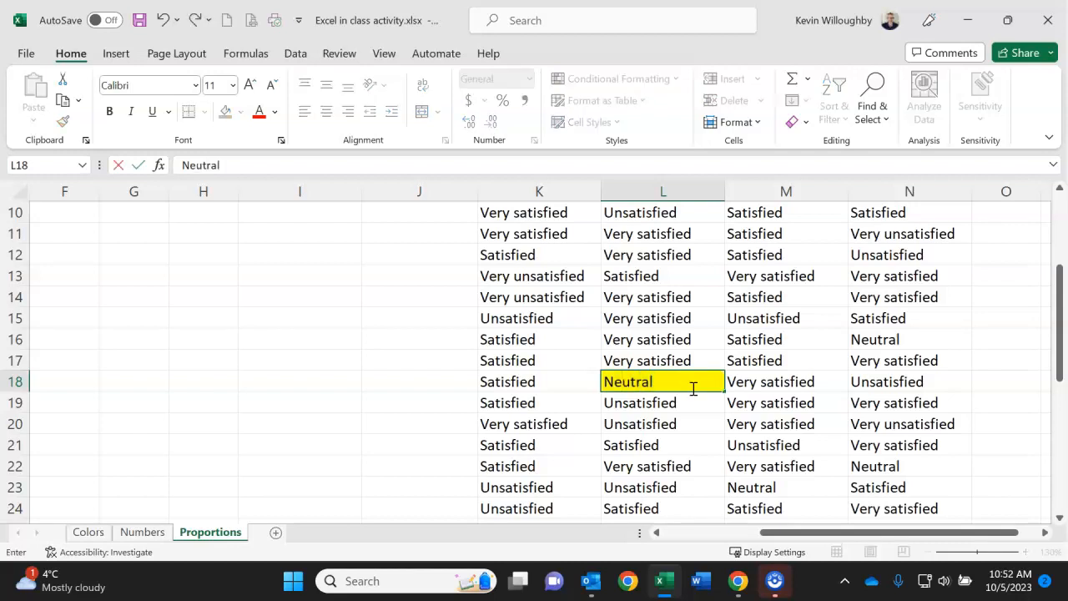
{"action": "key", "text": "Return"}
{"action": "scroll", "coordinate": [656, 377], "scroll_direction": "down", "scroll_amount": 7}
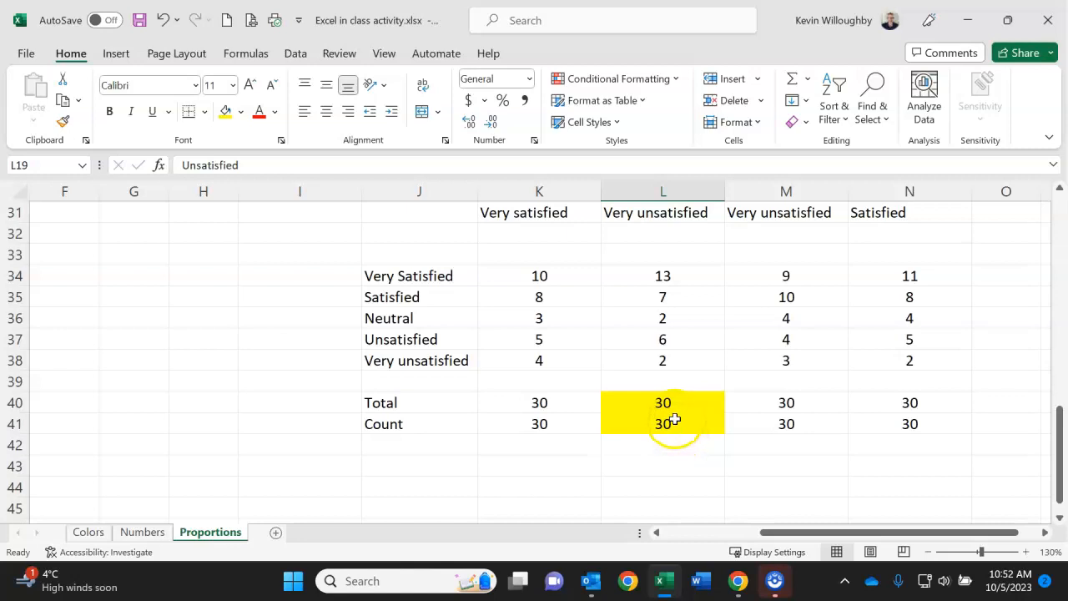
{"action": "left_click", "coordinate": [652, 451]}
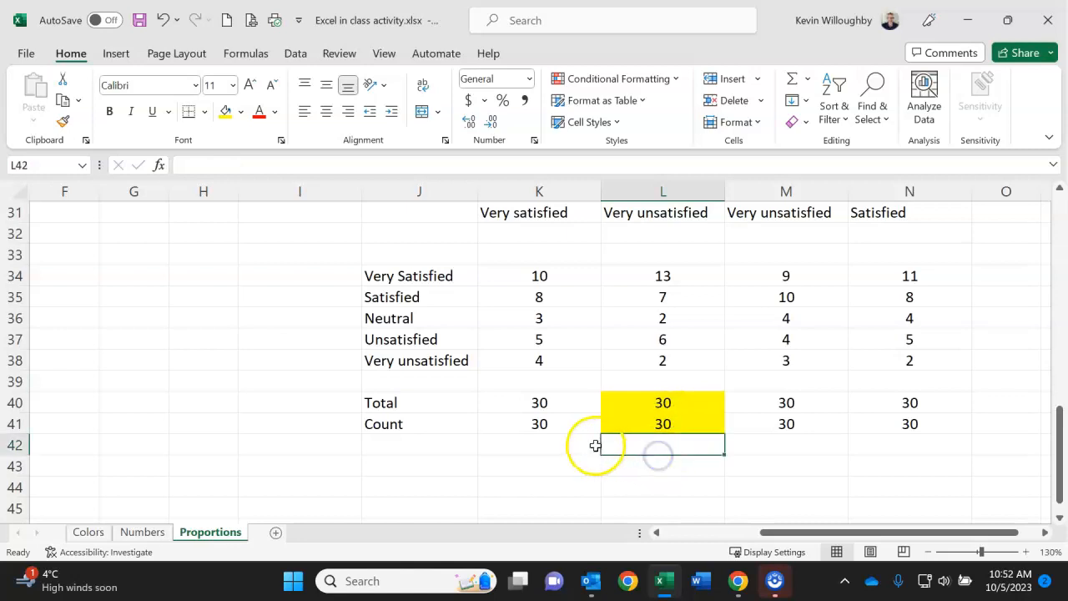
Hide rows 4 to 29 of the survey responses
{"action": "scroll", "coordinate": [472, 370], "scroll_direction": "up", "scroll_amount": 1}
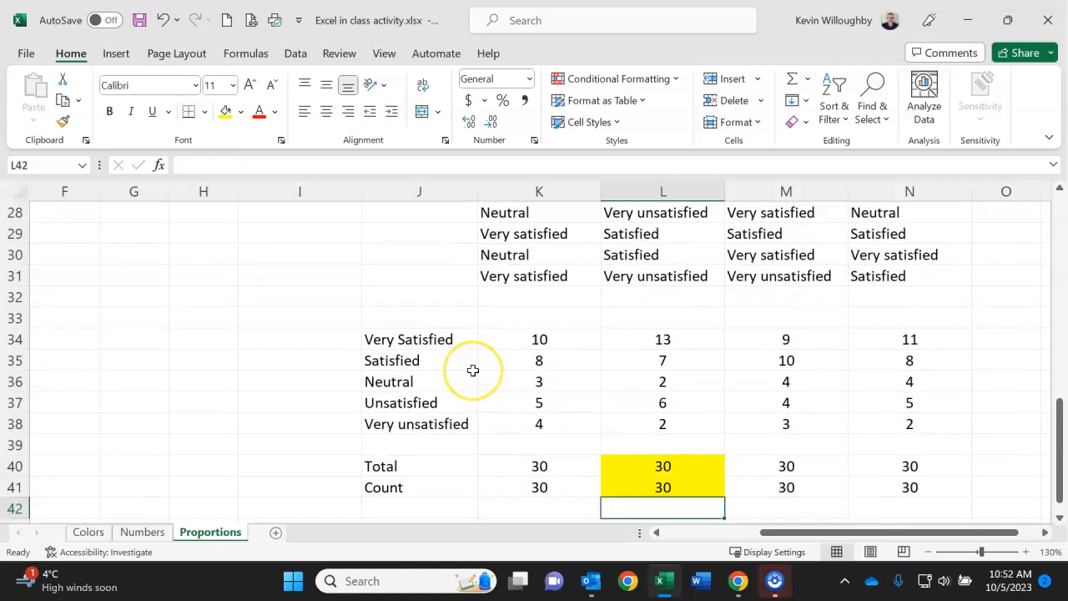
{"action": "scroll", "coordinate": [472, 369], "scroll_direction": "up", "scroll_amount": 9}
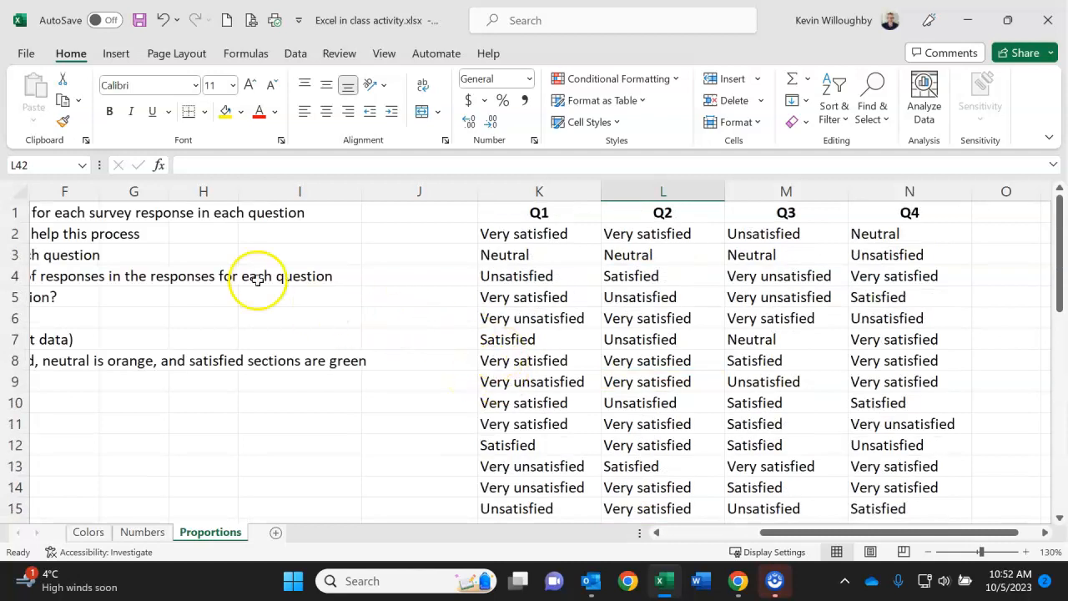
{"action": "left_click_drag", "start_coordinate": [12, 276], "coordinate": [27, 365]}
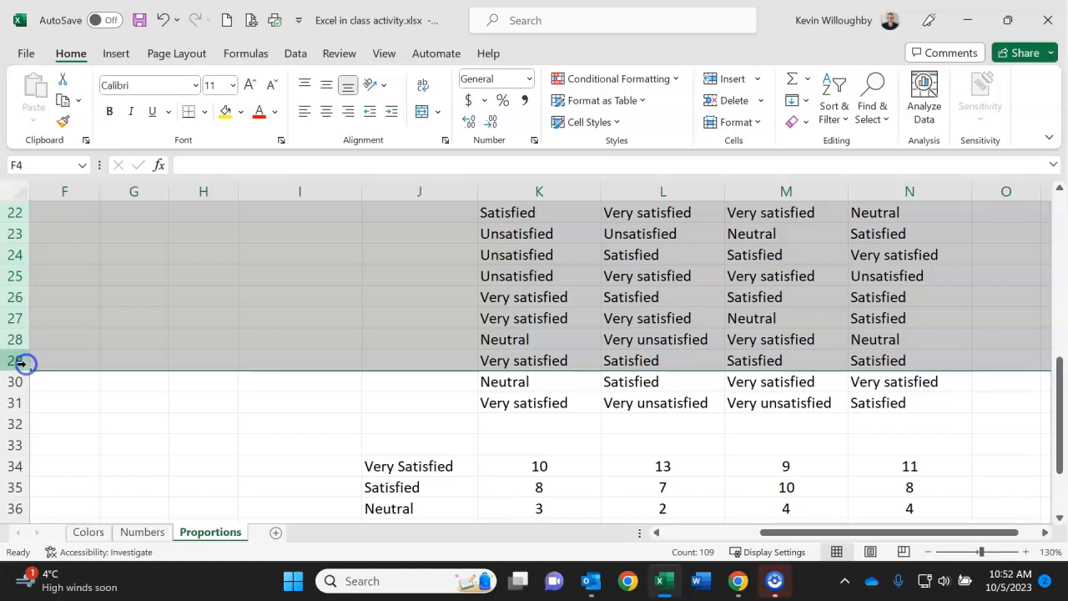
{"action": "right_click", "coordinate": [22, 363]}
{"action": "left_click", "coordinate": [83, 325]}
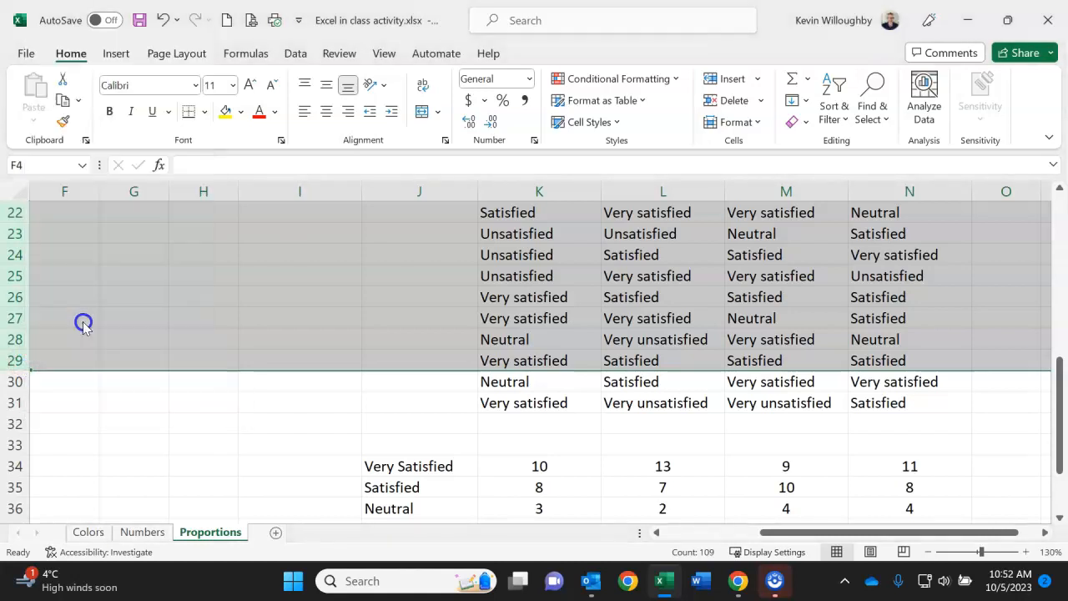
Copy the Q1 to Q4 headings from row 1 into K33:N33 above the frequency table
{"action": "left_click_drag", "start_coordinate": [542, 213], "coordinate": [851, 209]}
{"action": "key", "text": "ctrl+c"}
{"action": "scroll", "coordinate": [627, 332], "scroll_direction": "down", "scroll_amount": 2}
{"action": "scroll", "coordinate": [626, 331], "scroll_direction": "up", "scroll_amount": 2}
{"action": "left_click", "coordinate": [548, 336]}
{"action": "key", "text": "ctrl+v"}
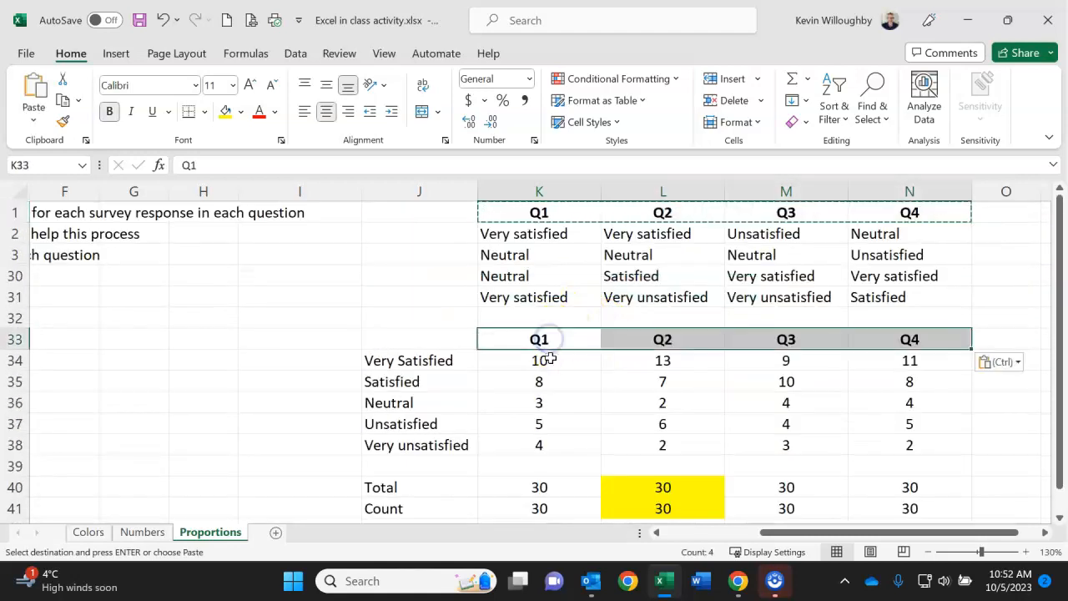
Insert a 2-D 100% stacked bar chart from the frequency table in J33:N38
{"action": "scroll", "coordinate": [444, 358], "scroll_direction": "down", "scroll_amount": 1}
{"action": "left_click_drag", "start_coordinate": [452, 273], "coordinate": [879, 373]}
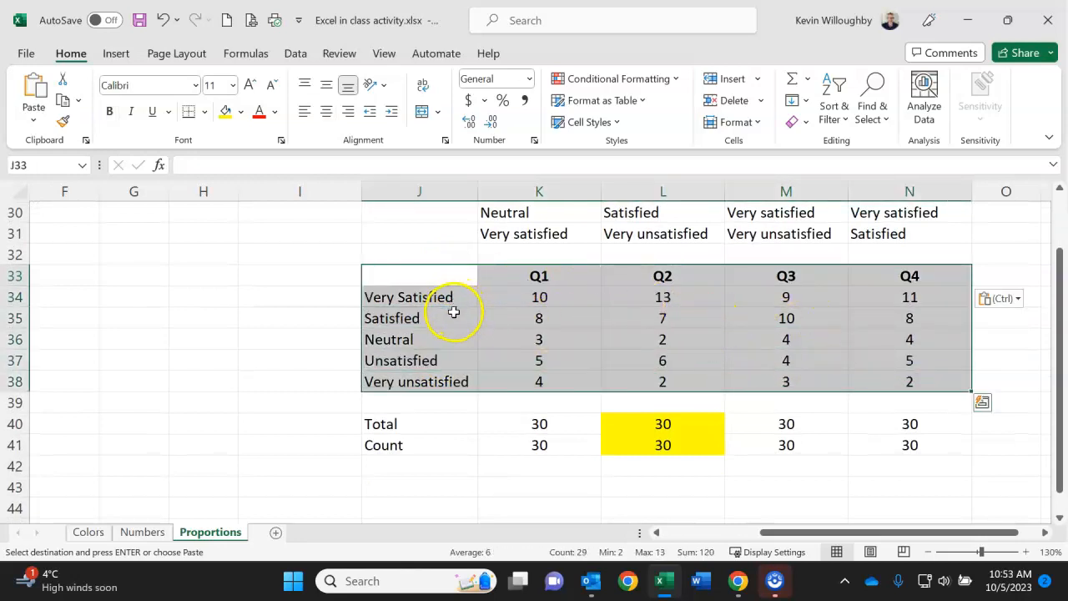
{"action": "left_click", "coordinate": [116, 54]}
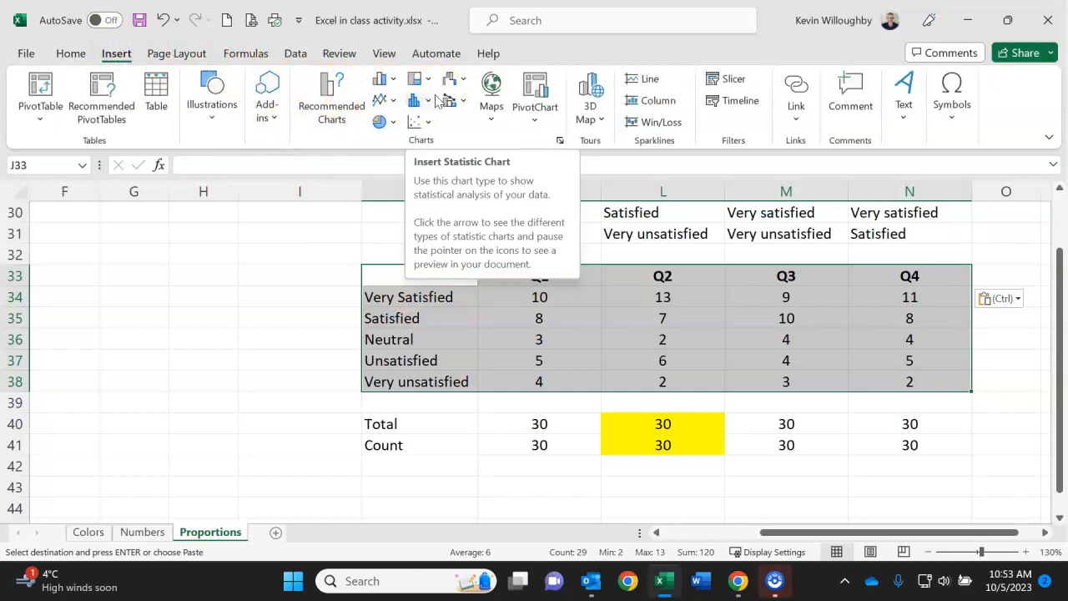
{"action": "left_click", "coordinate": [392, 81]}
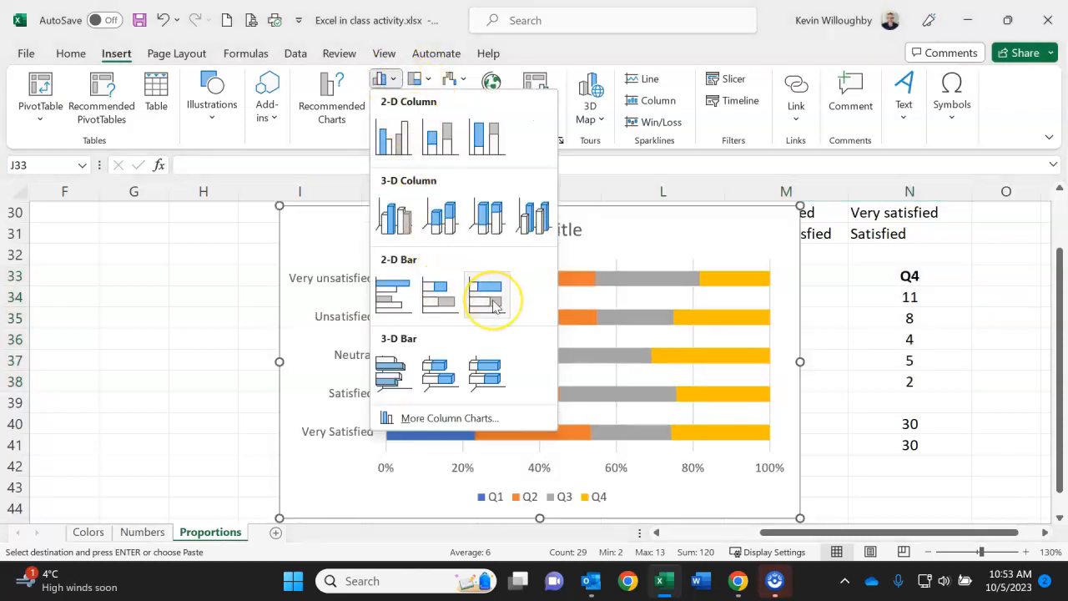
{"action": "left_click", "coordinate": [492, 304]}
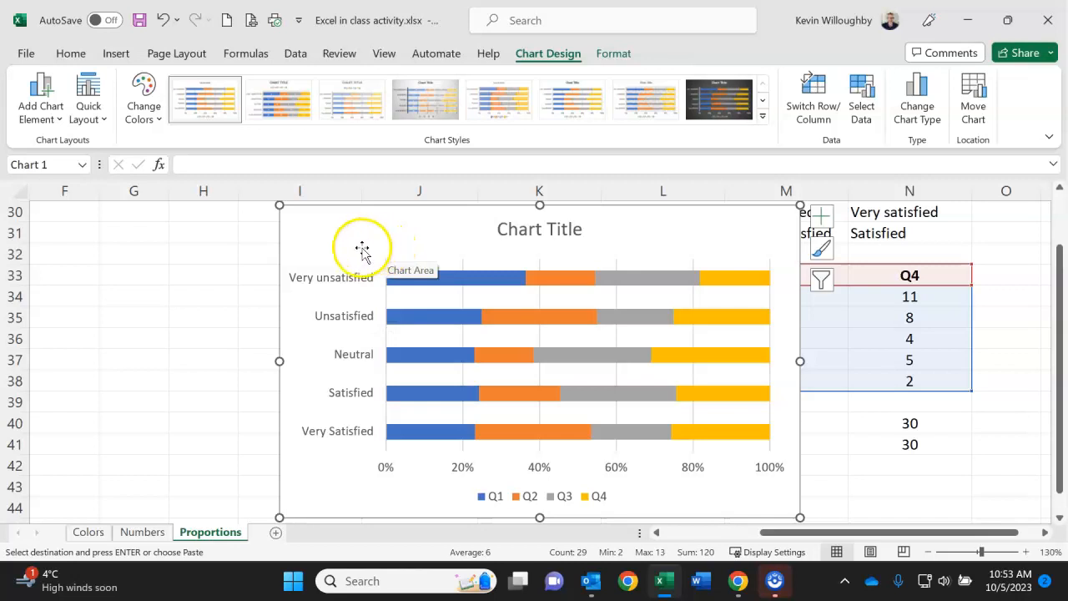
Widen the chart to the right edge of column N and switch its rows and columns so each bar represents a question
{"action": "left_click_drag", "start_coordinate": [802, 361], "coordinate": [983, 360]}
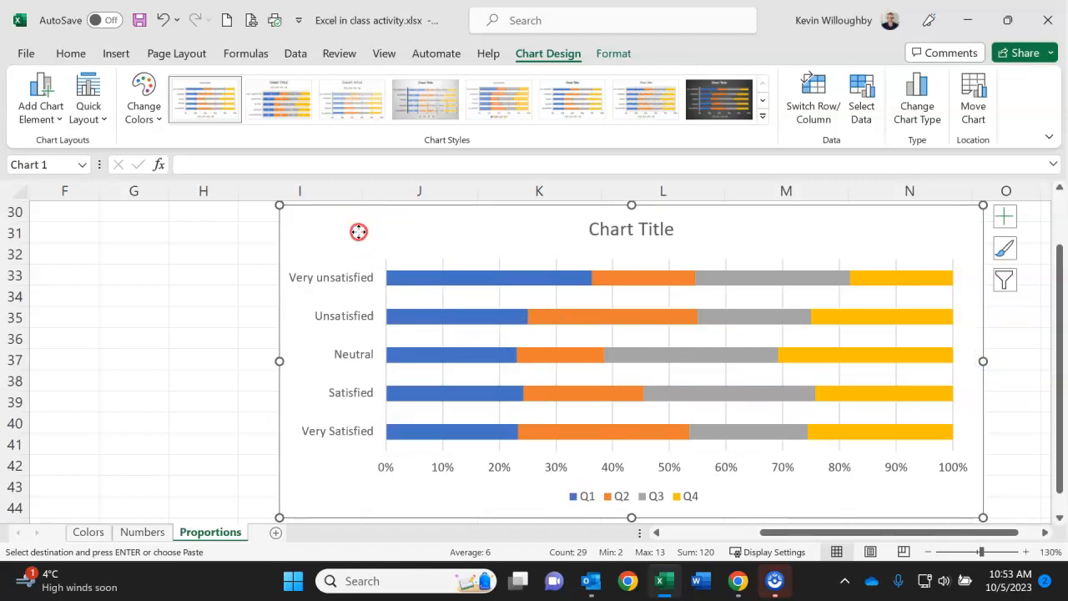
{"action": "right_click", "coordinate": [358, 231]}
{"action": "left_click", "coordinate": [411, 342]}
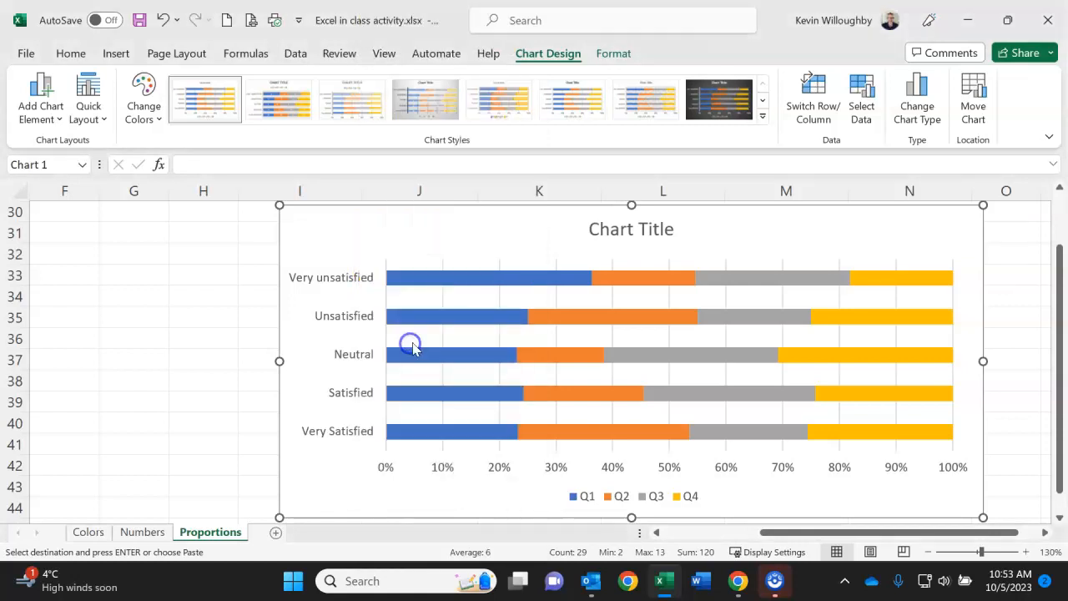
{"action": "left_click", "coordinate": [464, 230]}
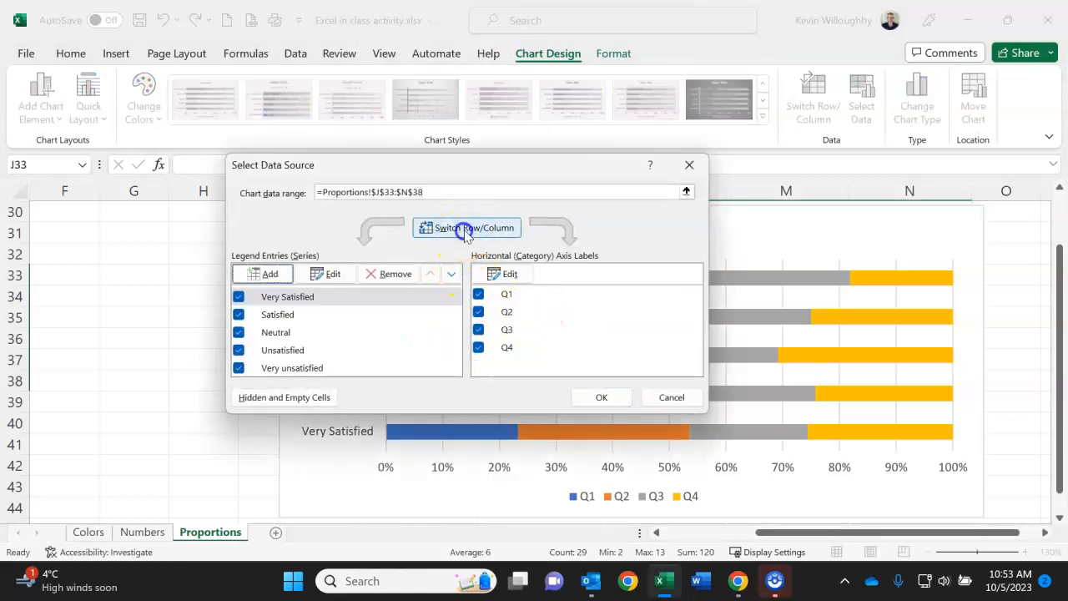
{"action": "left_click", "coordinate": [604, 397]}
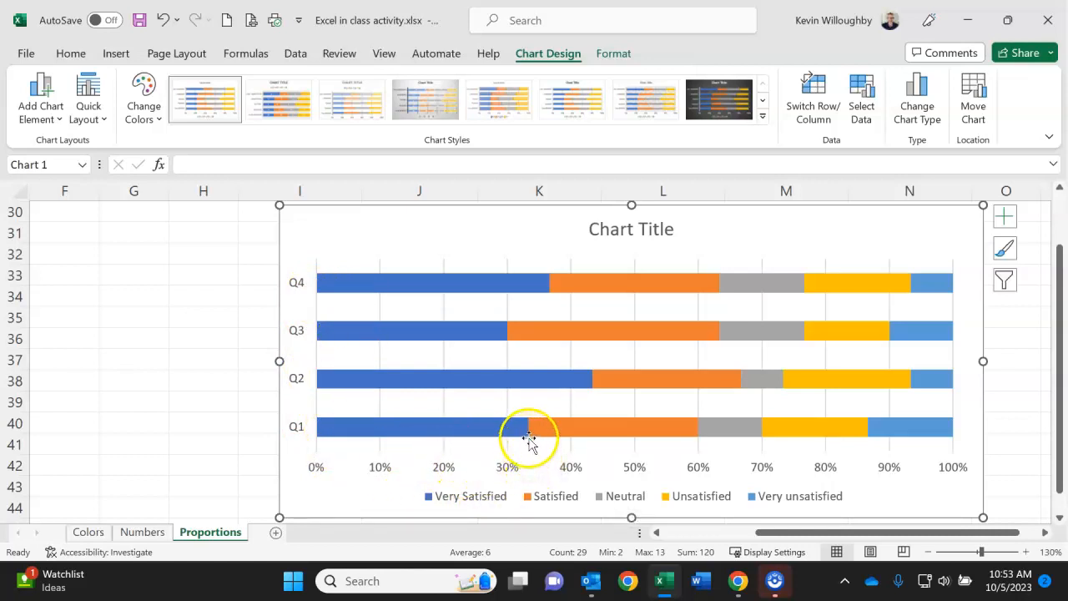
Fill the Very Satisfied series in the bar chart with standard green
{"action": "mouse_move", "coordinate": [529, 441]}
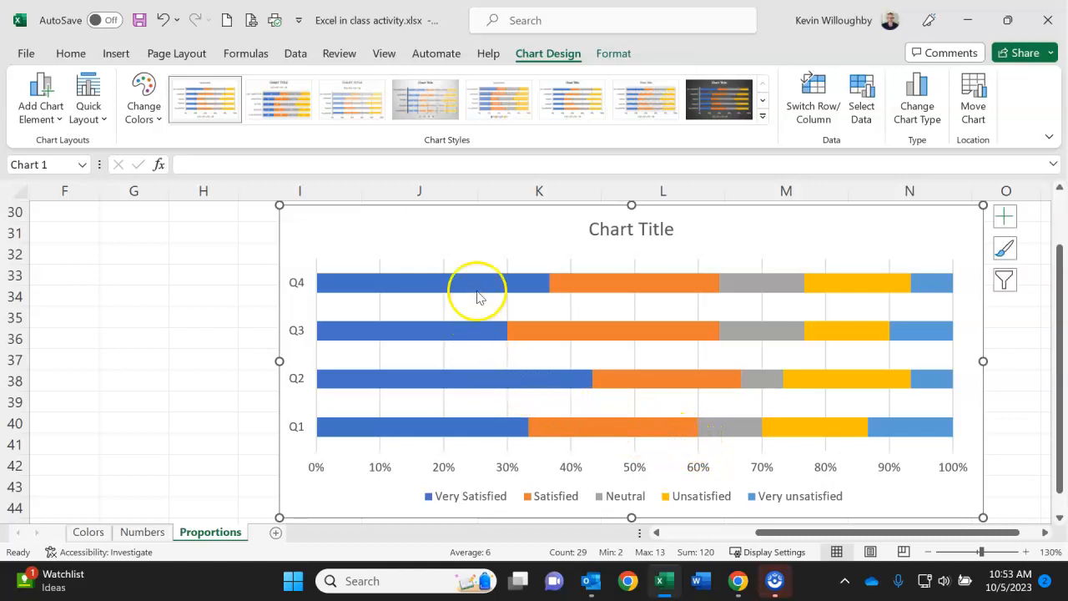
{"action": "mouse_move", "coordinate": [449, 288]}
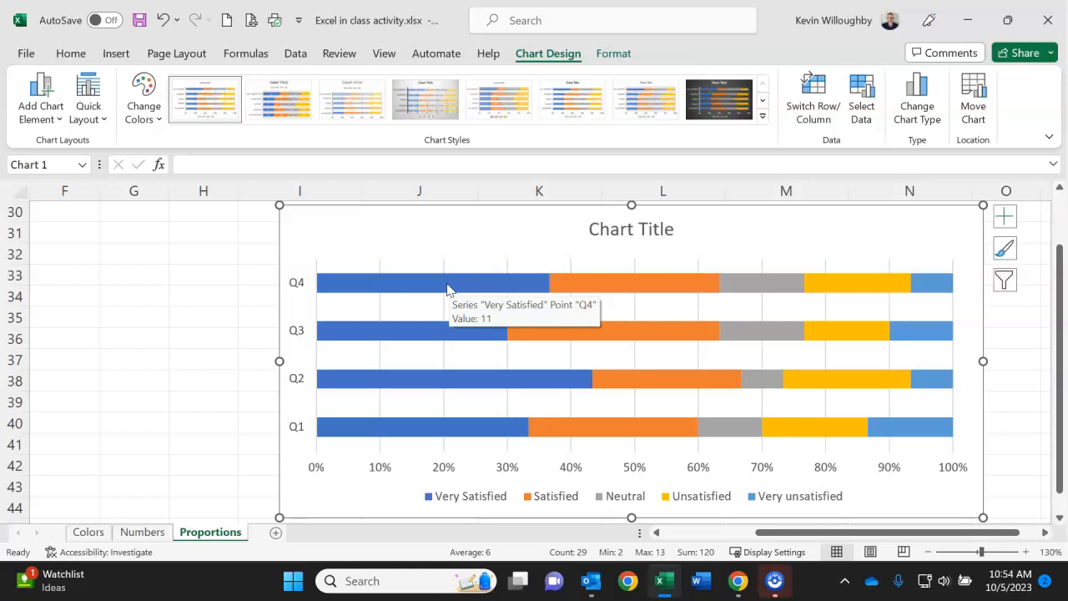
{"action": "left_click", "coordinate": [408, 427]}
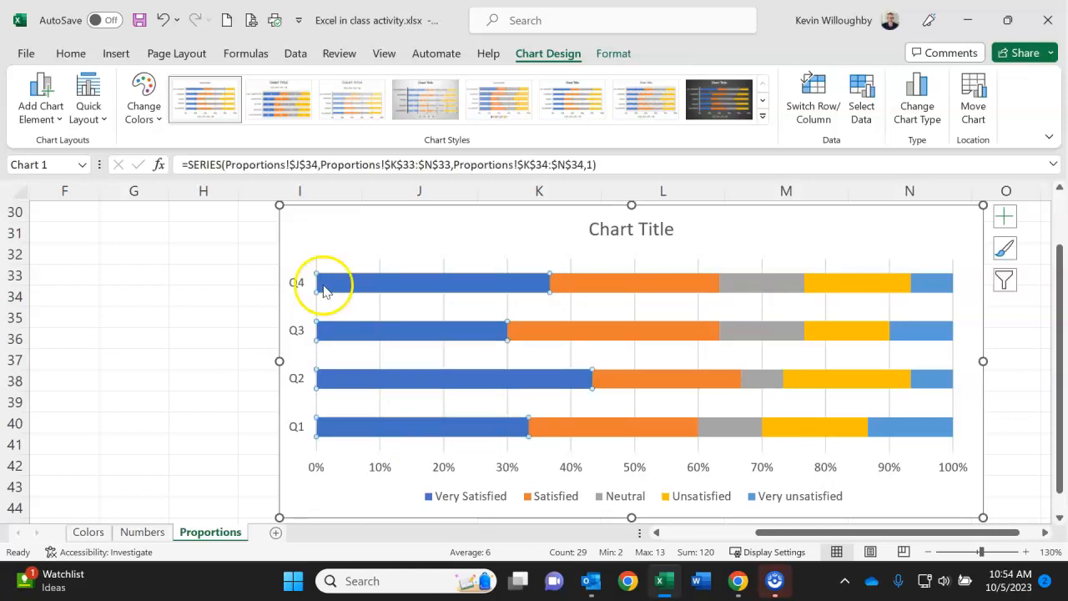
{"action": "left_click", "coordinate": [72, 54]}
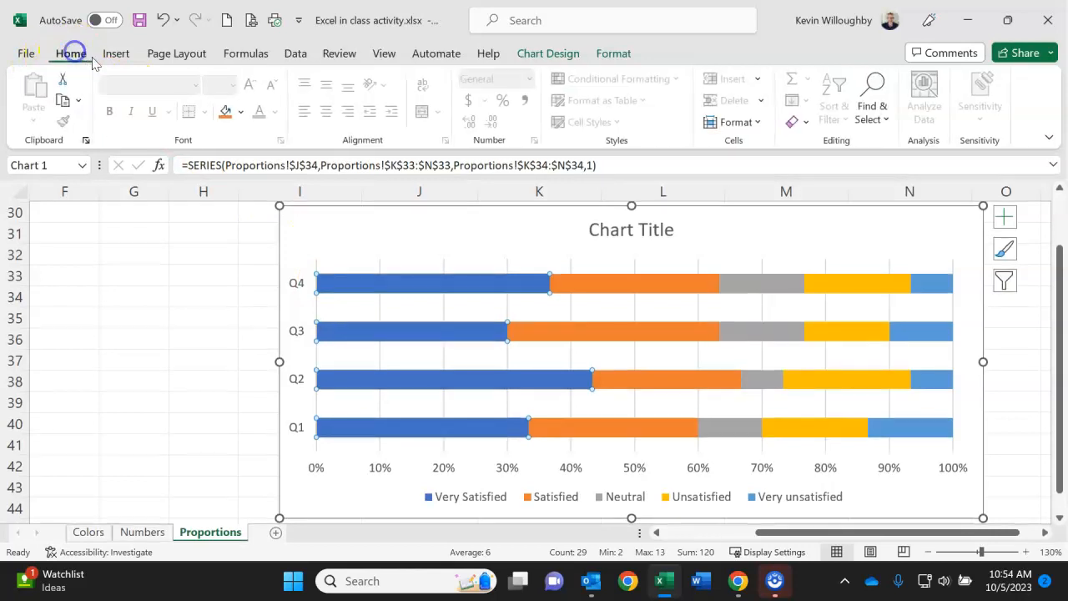
{"action": "left_click", "coordinate": [239, 114]}
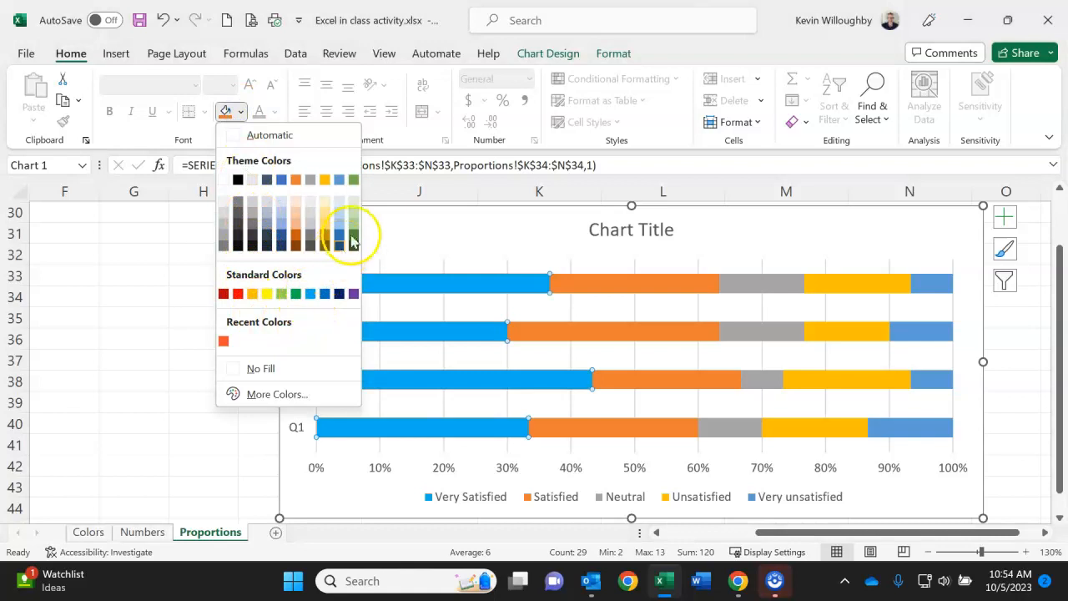
{"action": "left_click", "coordinate": [296, 294]}
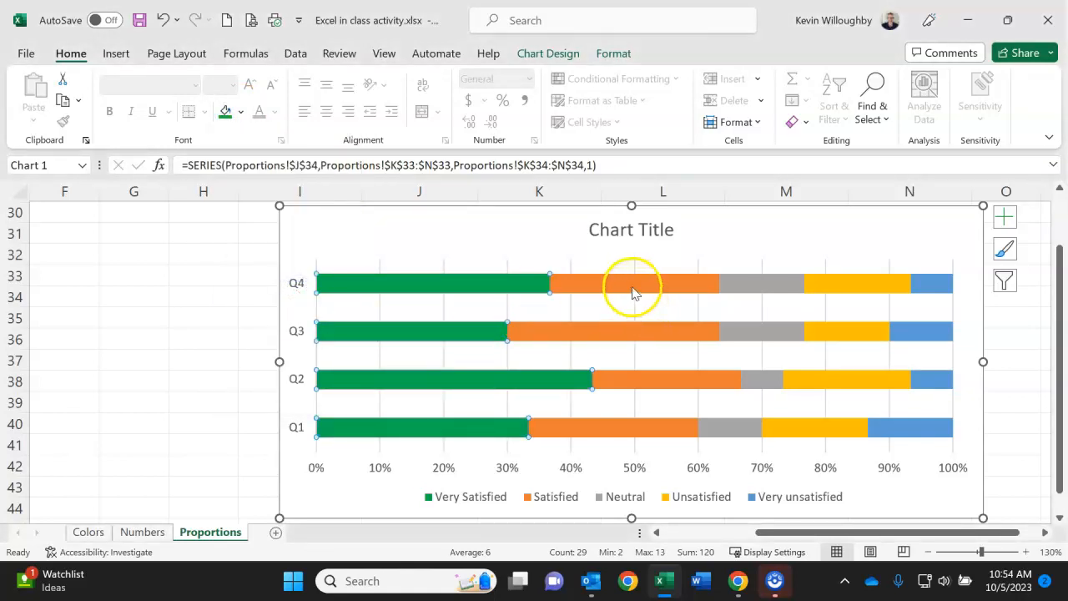
Fill the Satisfied series in the bar chart with a light green theme color
{"action": "left_click", "coordinate": [632, 288]}
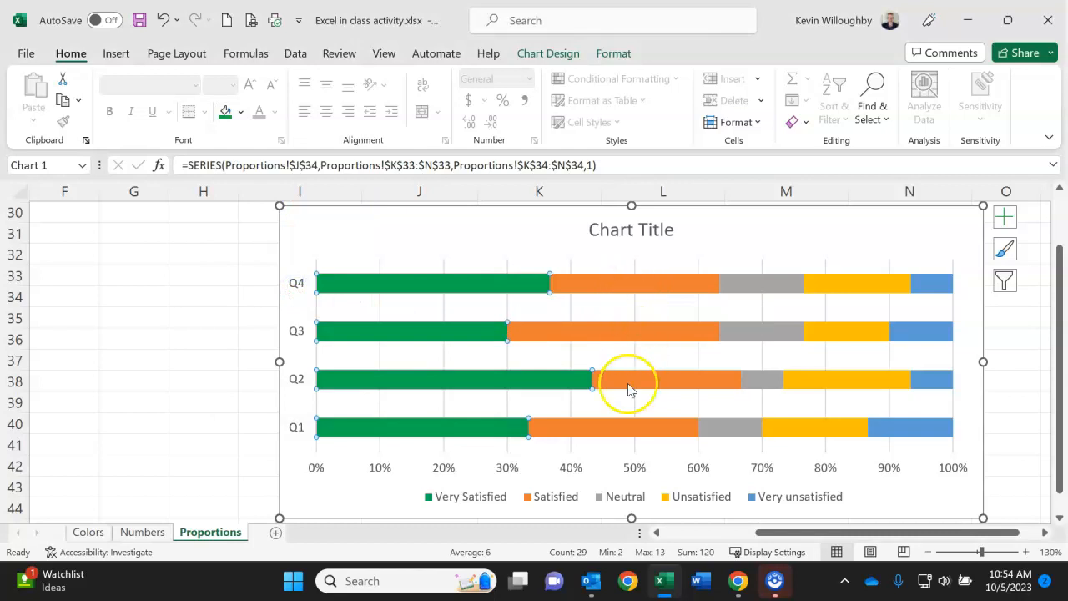
{"action": "left_click", "coordinate": [241, 111]}
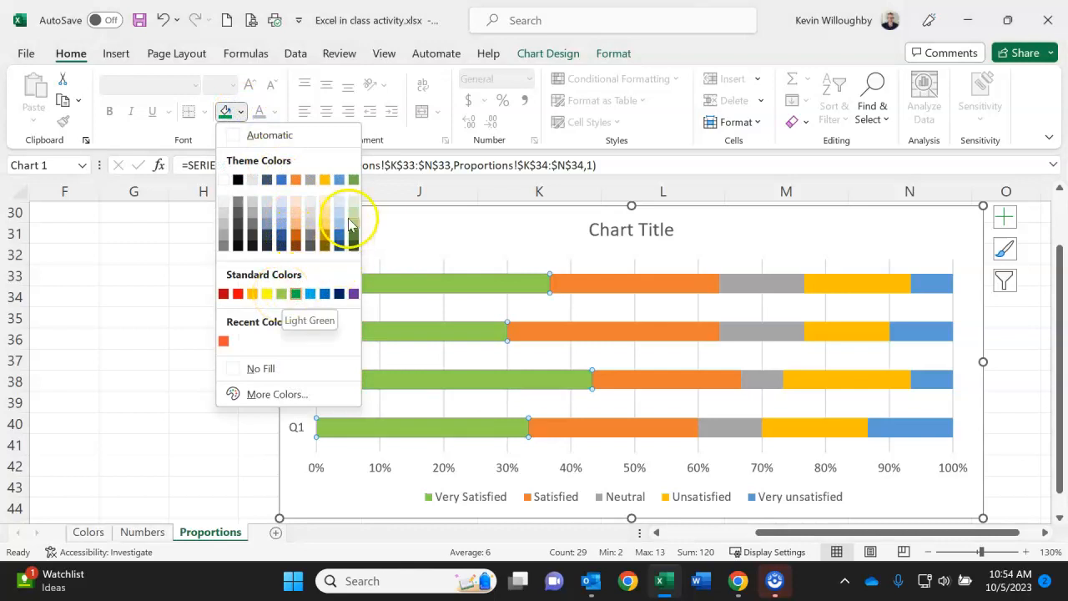
{"action": "left_click", "coordinate": [472, 246]}
{"action": "left_click", "coordinate": [610, 284]}
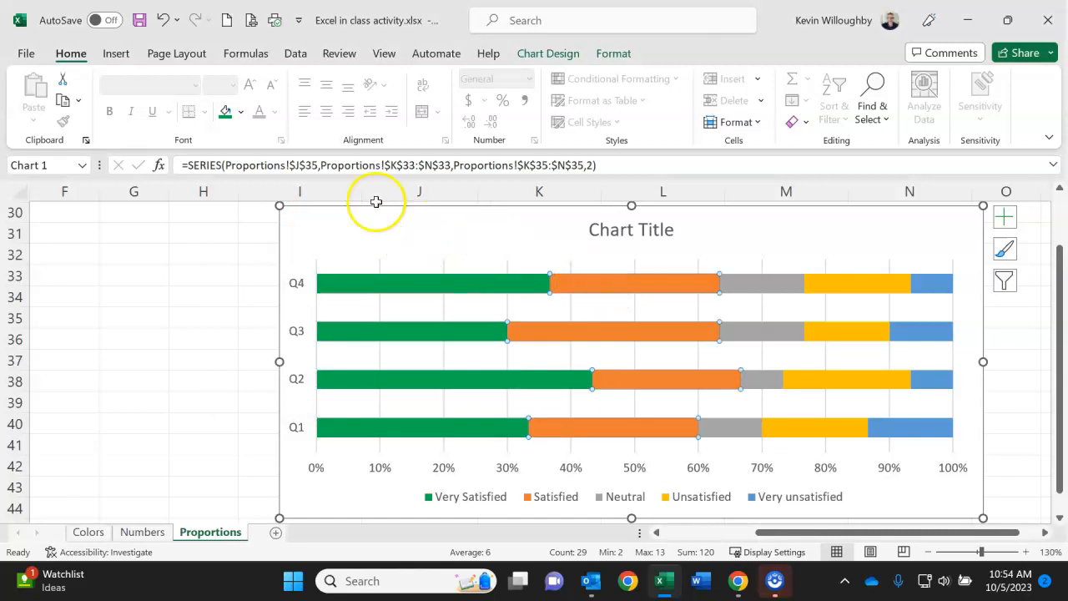
{"action": "left_click", "coordinate": [240, 112]}
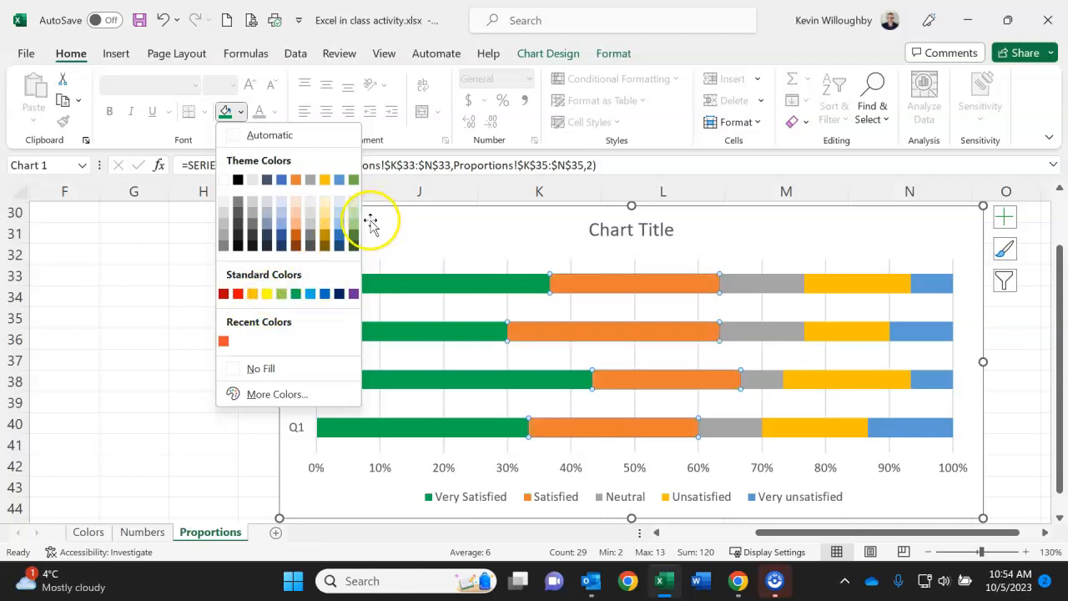
{"action": "left_click", "coordinate": [353, 227]}
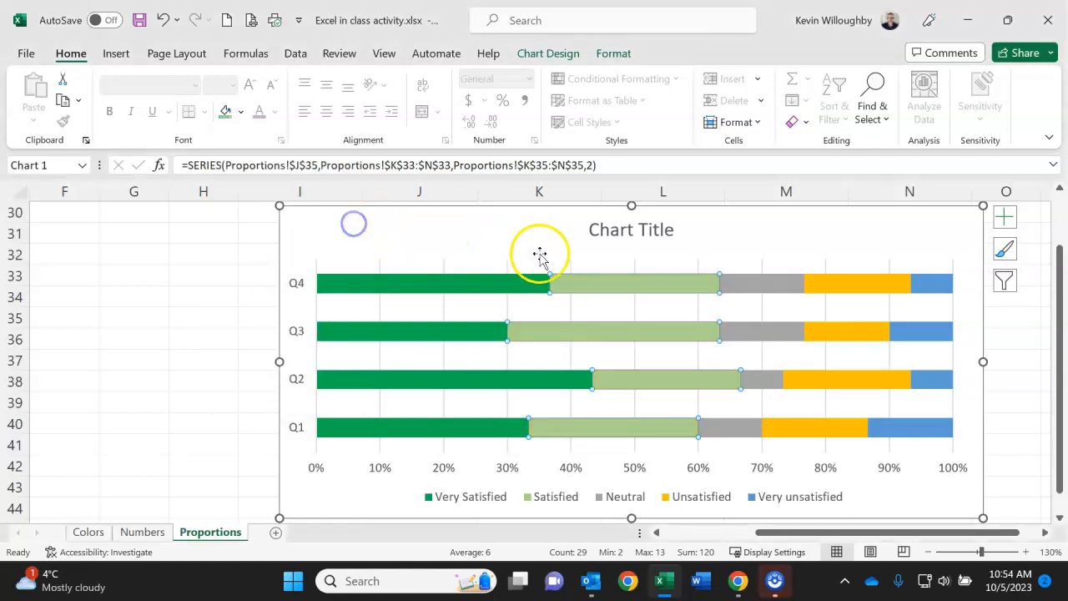
Fill the Neutral series in the bar chart with Gold, Accent 4, Lighter 60%
{"action": "left_click", "coordinate": [790, 260]}
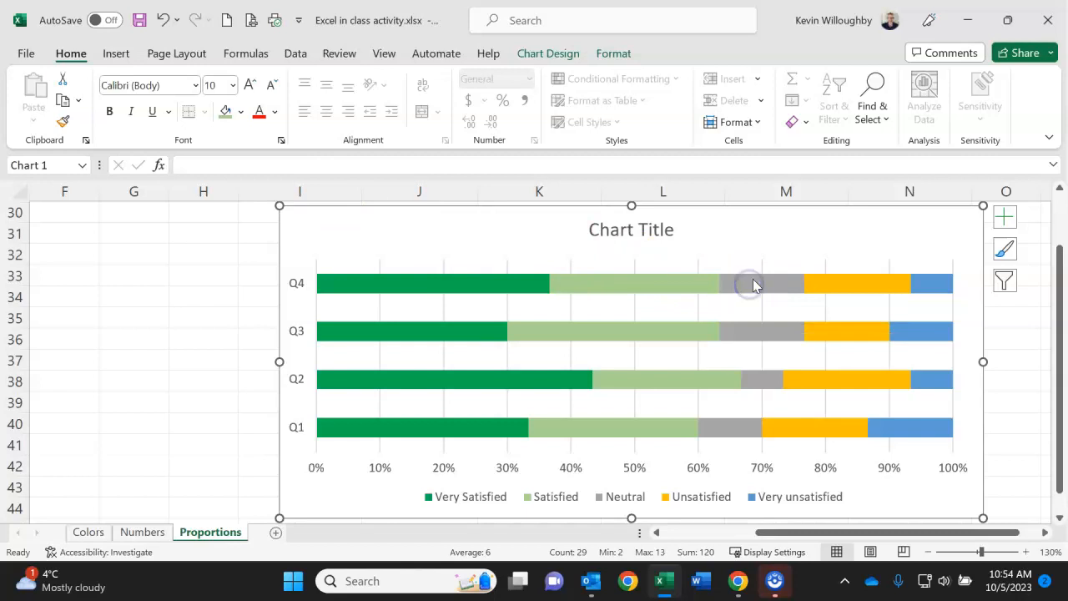
{"action": "left_click", "coordinate": [751, 329]}
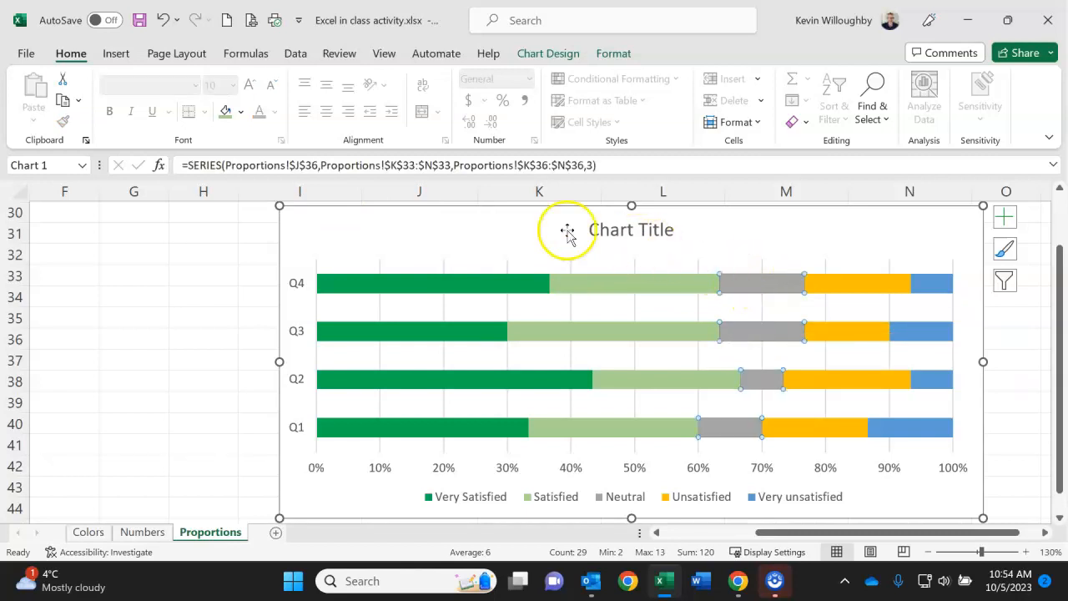
{"action": "left_click", "coordinate": [240, 111]}
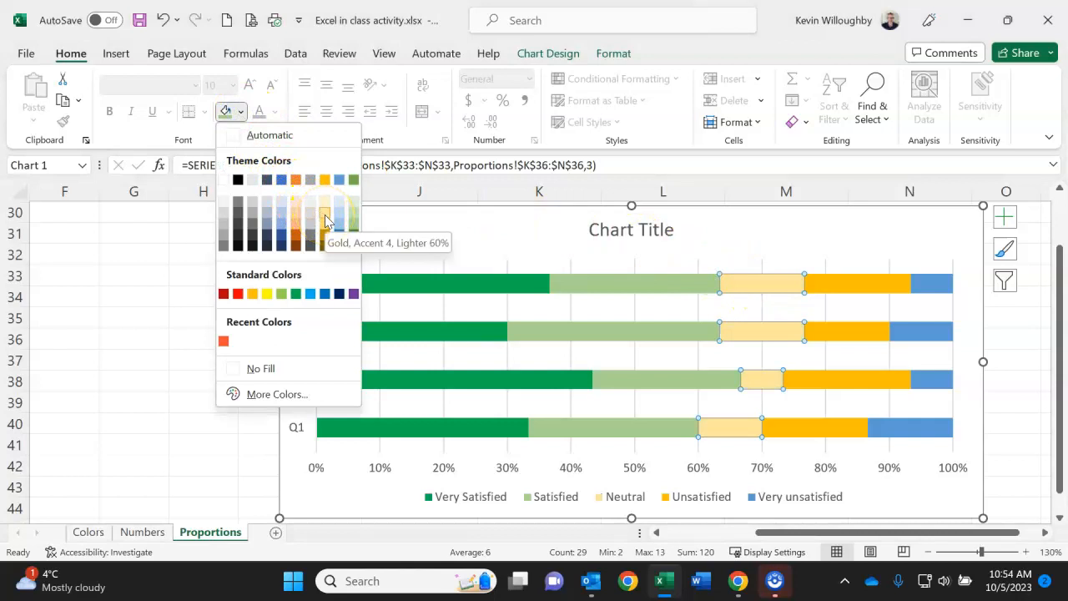
{"action": "left_click", "coordinate": [325, 221]}
Fill the Very unsatisfied series in the bar chart with standard red
{"action": "left_click", "coordinate": [934, 287]}
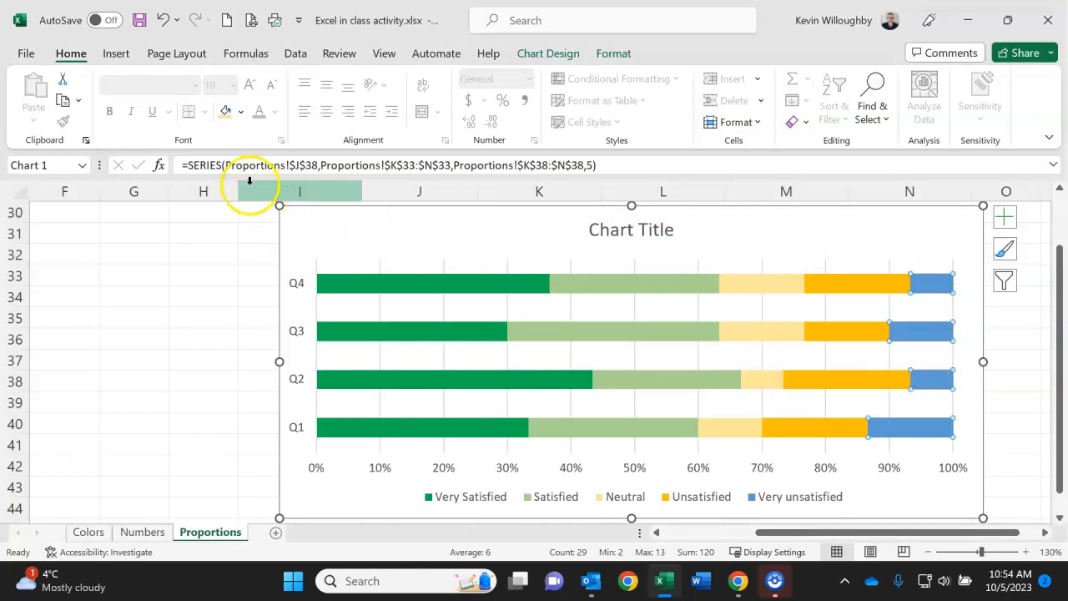
{"action": "left_click", "coordinate": [240, 111]}
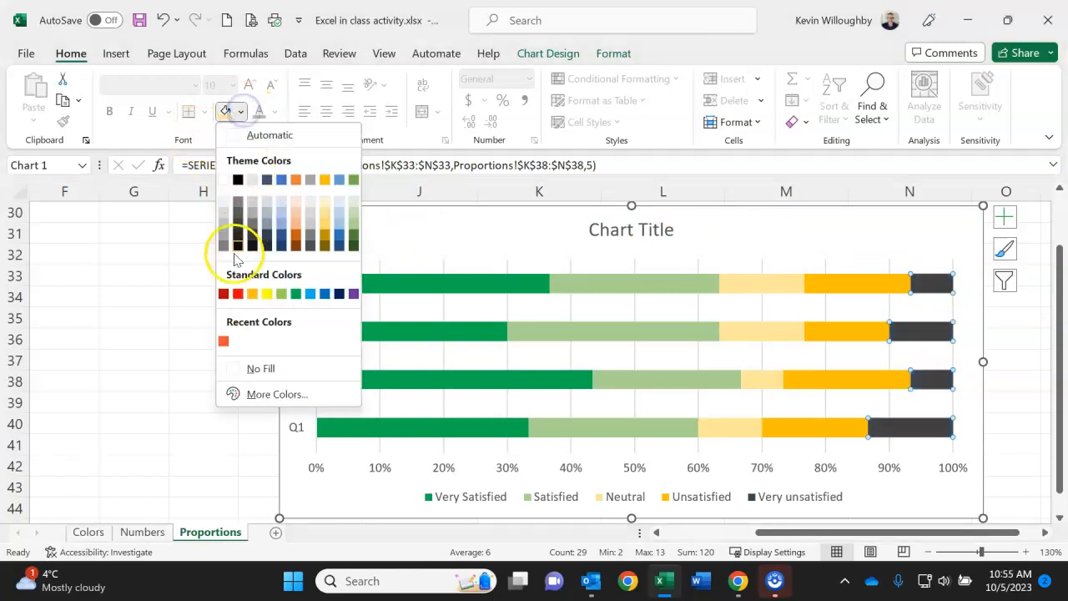
{"action": "left_click", "coordinate": [238, 292]}
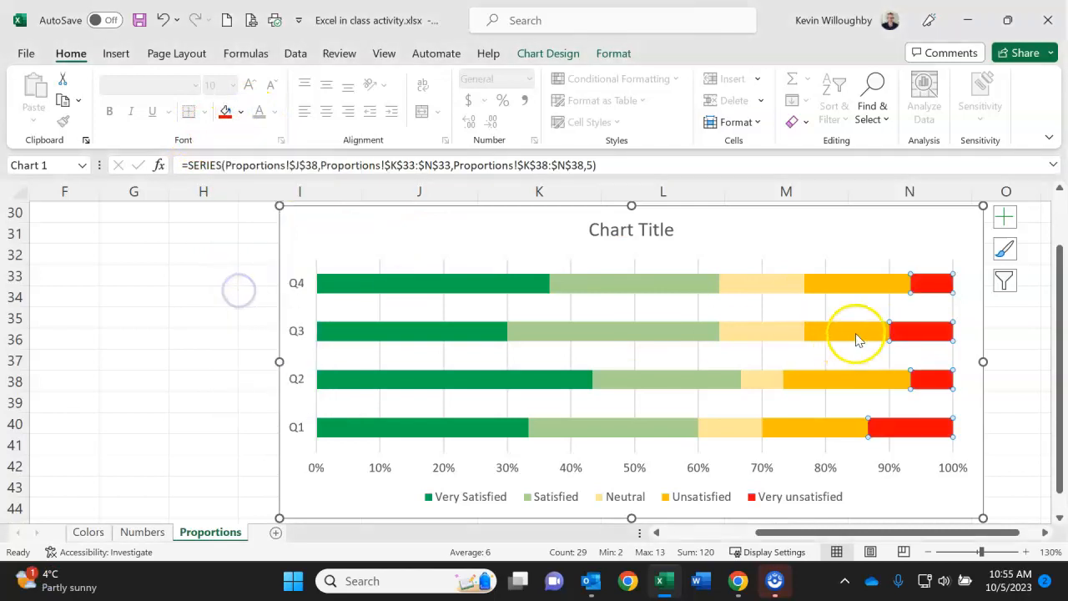
Fill the Unsatisfied series in the bar chart with the orange from the recent colors
{"action": "left_click", "coordinate": [845, 286]}
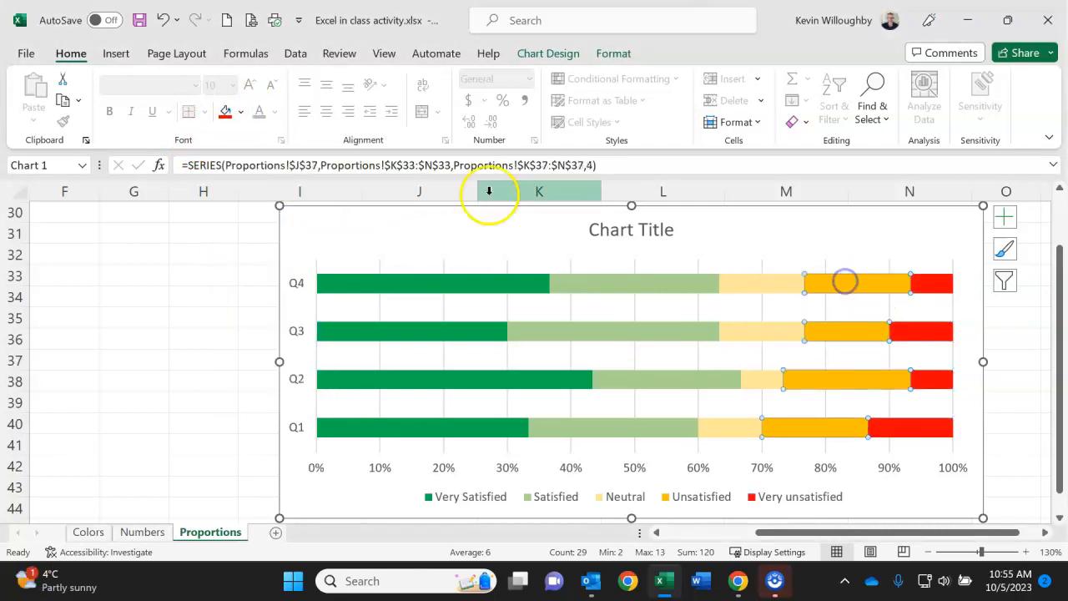
{"action": "left_click", "coordinate": [241, 112]}
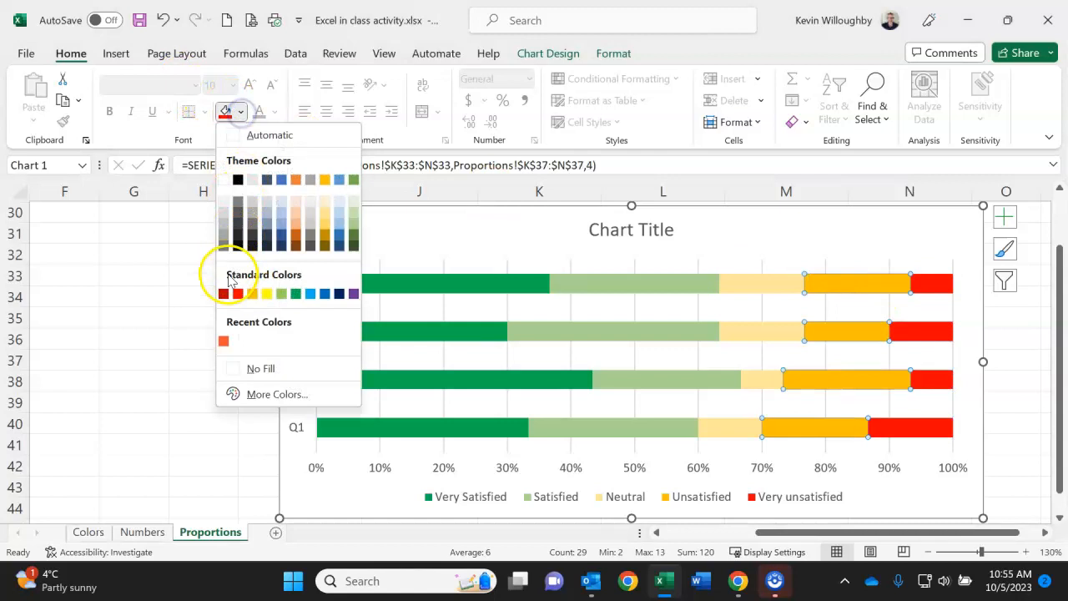
{"action": "left_click", "coordinate": [223, 341]}
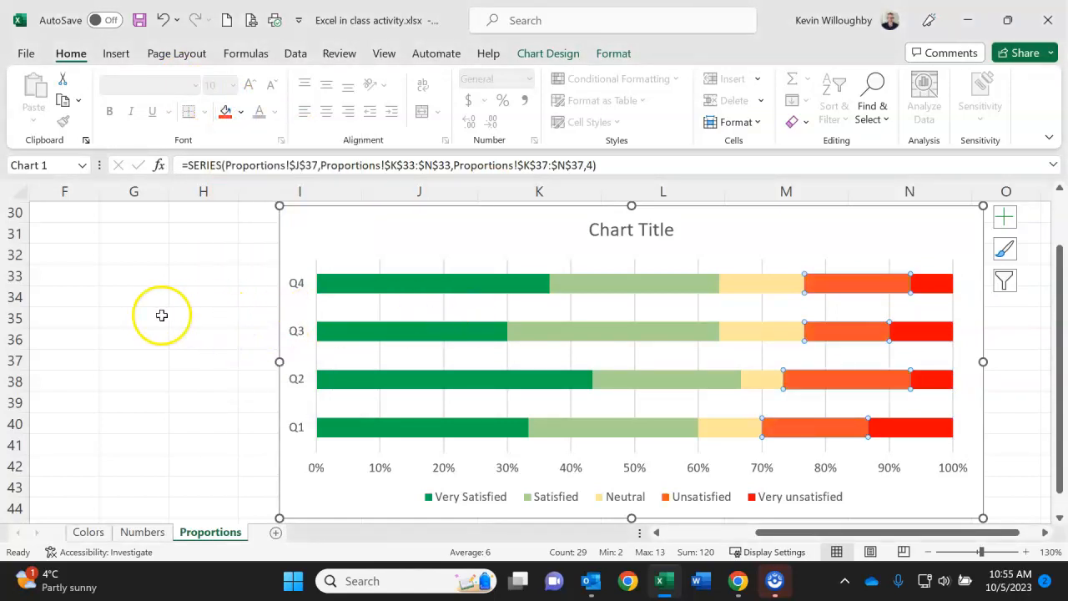
{"action": "left_click", "coordinate": [160, 316]}
{"action": "left_click", "coordinate": [532, 233]}
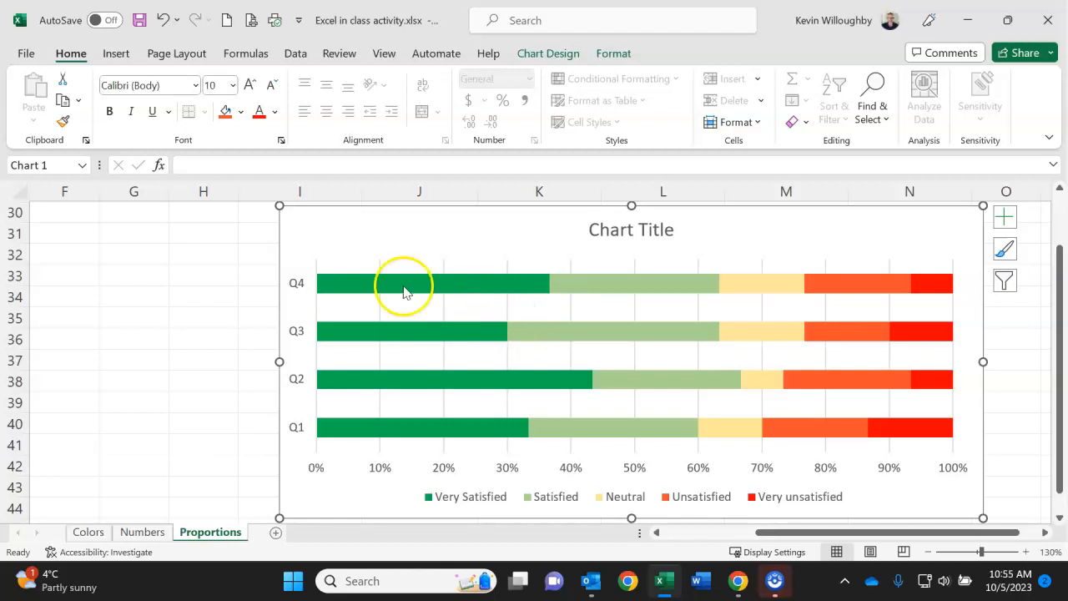
{"action": "left_click", "coordinate": [214, 253]}
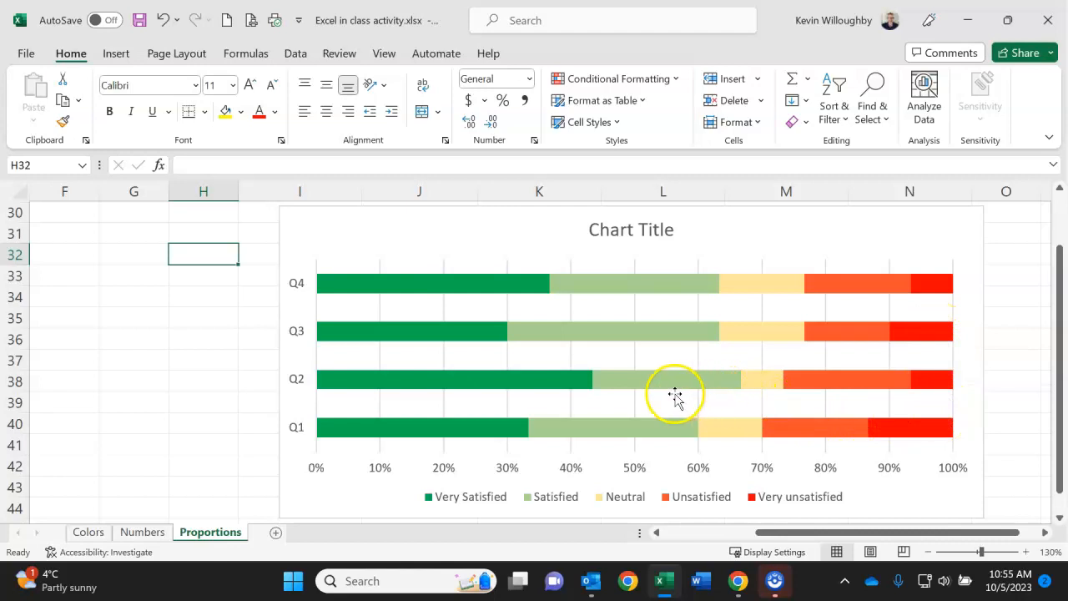
Add data labels to the Very Satisfied series in the bar chart
{"action": "mouse_move", "coordinate": [716, 384]}
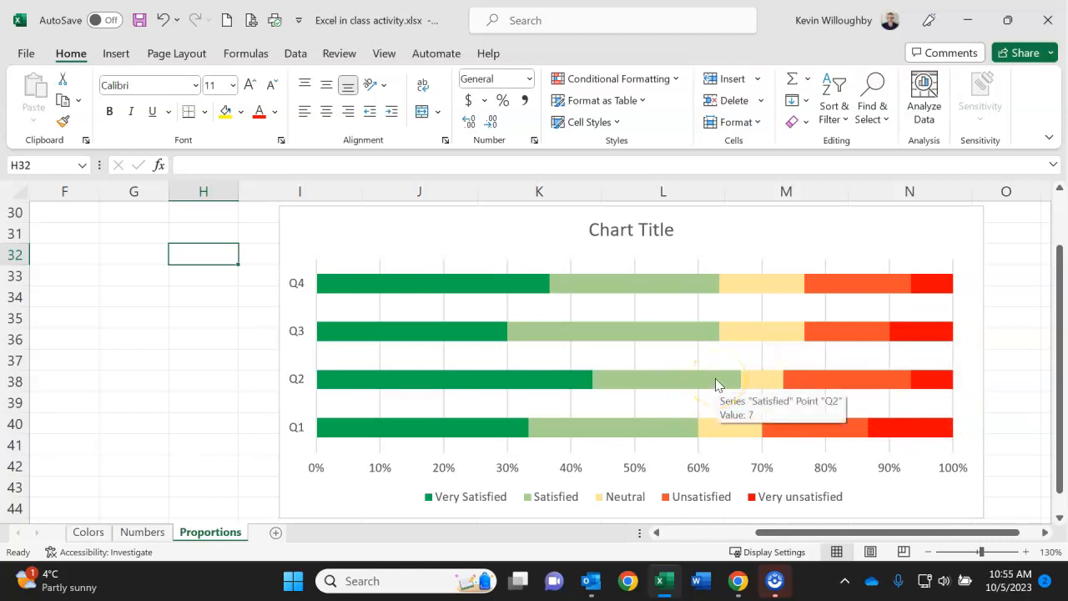
{"action": "right_click", "coordinate": [473, 373]}
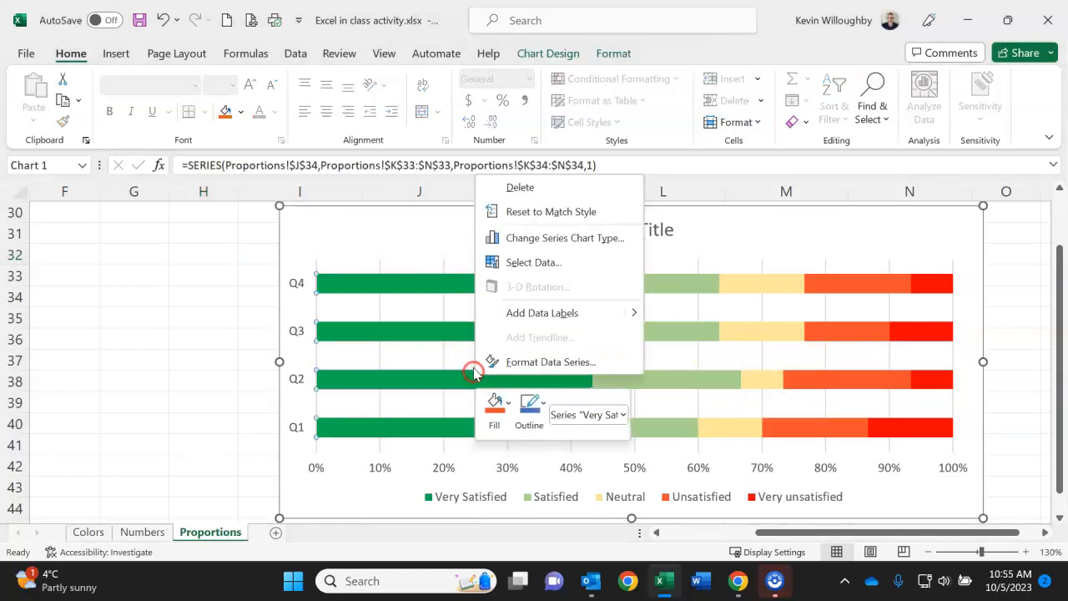
{"action": "left_click", "coordinate": [521, 312]}
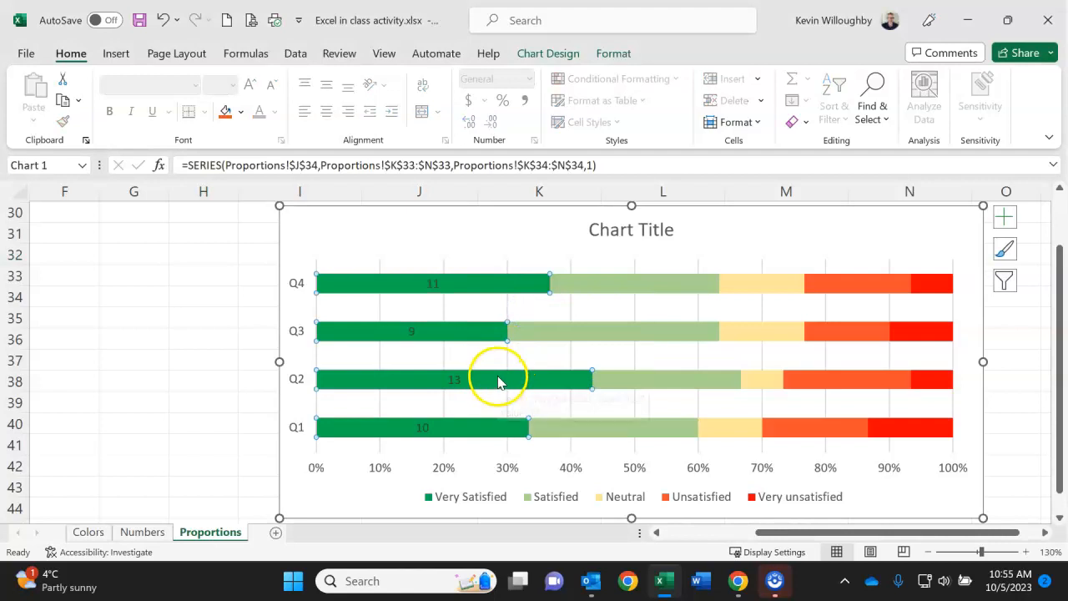
Examine the content and position options for the Very Satisfied data labels without changing them
{"action": "right_click", "coordinate": [498, 382]}
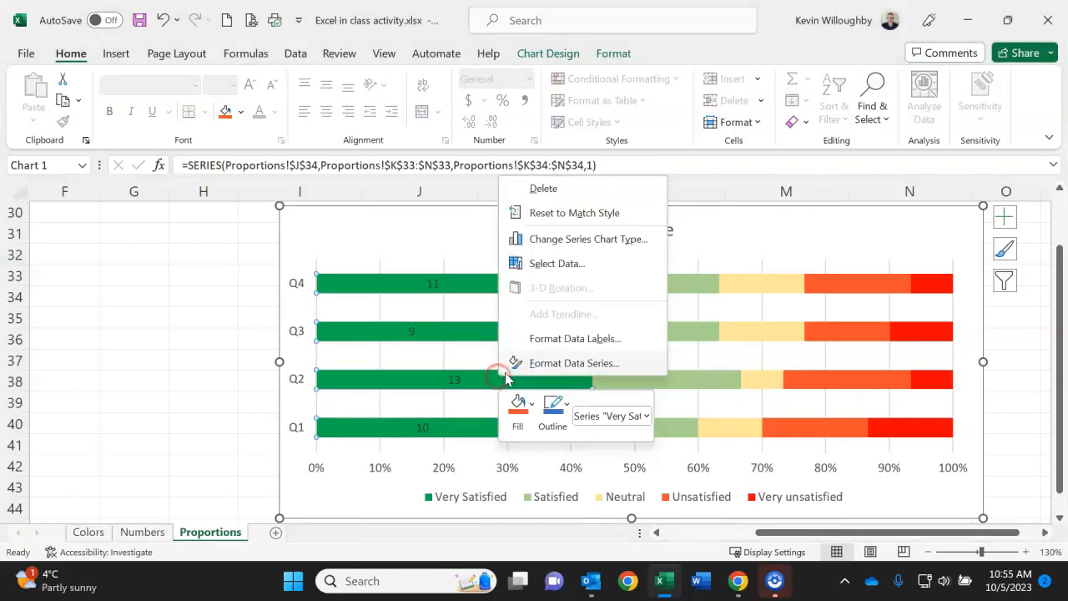
{"action": "left_click", "coordinate": [542, 338]}
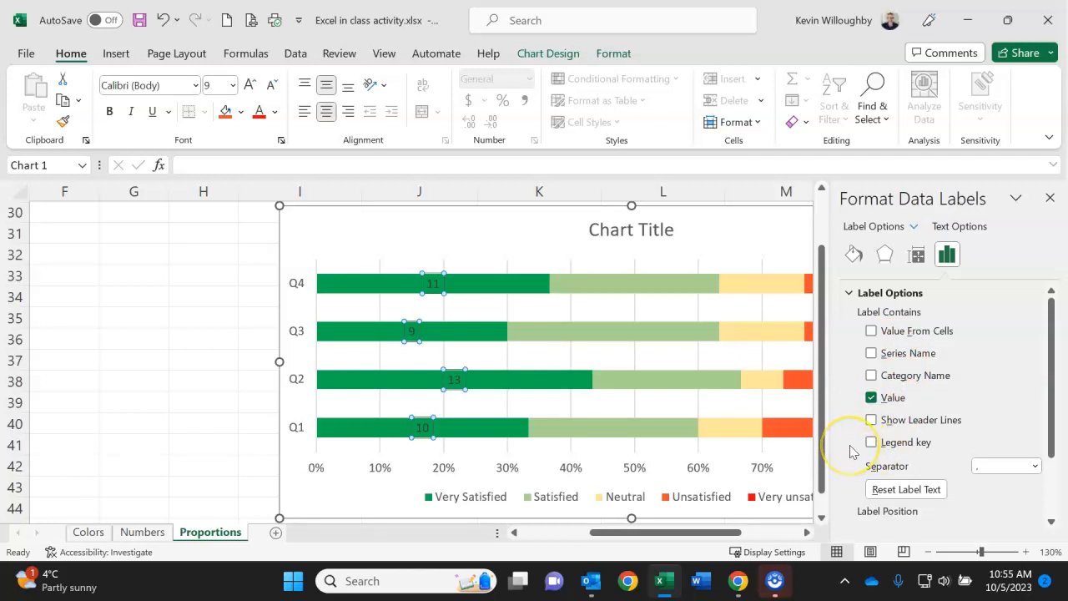
{"action": "scroll", "coordinate": [850, 451], "scroll_direction": "down", "scroll_amount": 3}
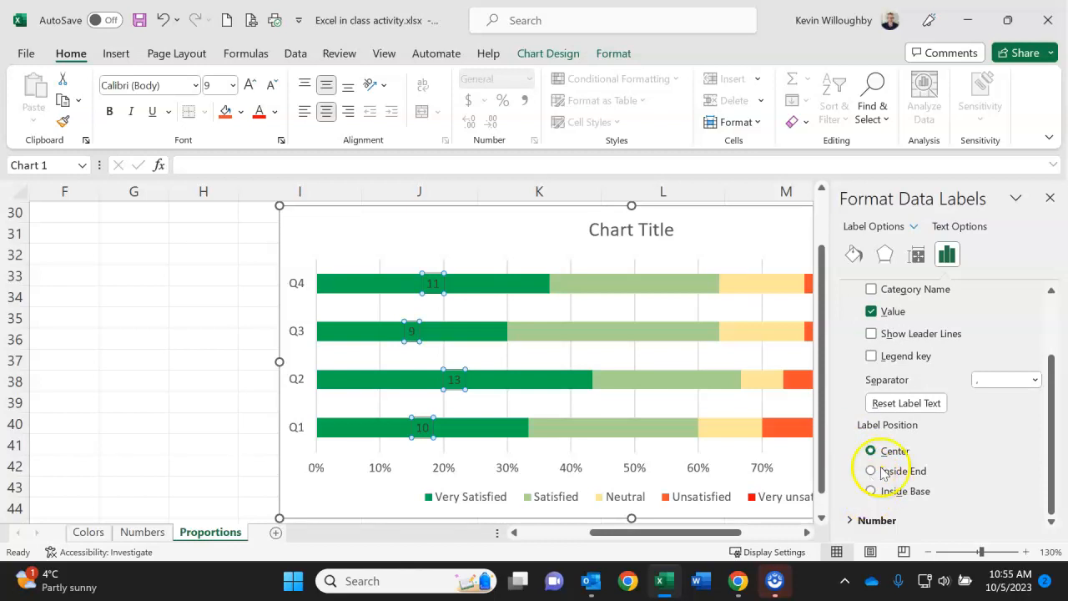
{"action": "left_click", "coordinate": [1050, 198]}
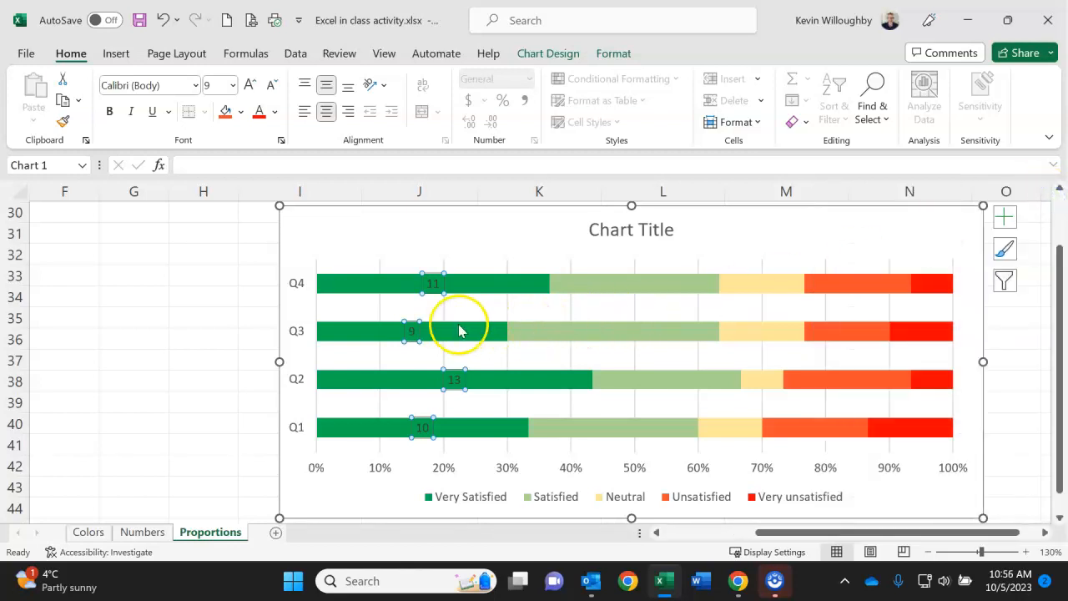
{"action": "left_click", "coordinate": [416, 324]}
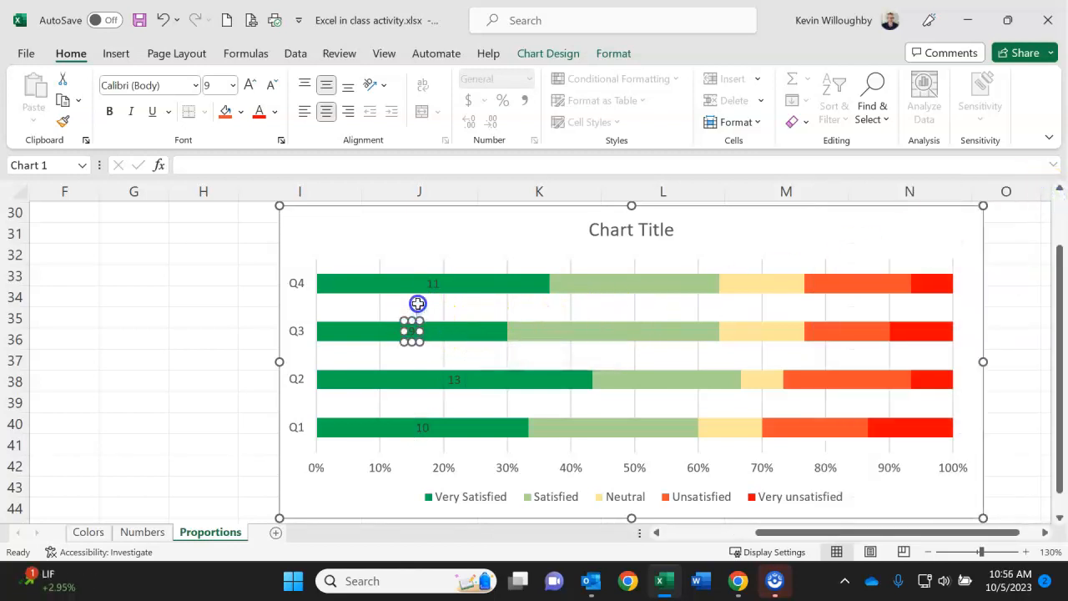
{"action": "left_click", "coordinate": [489, 314]}
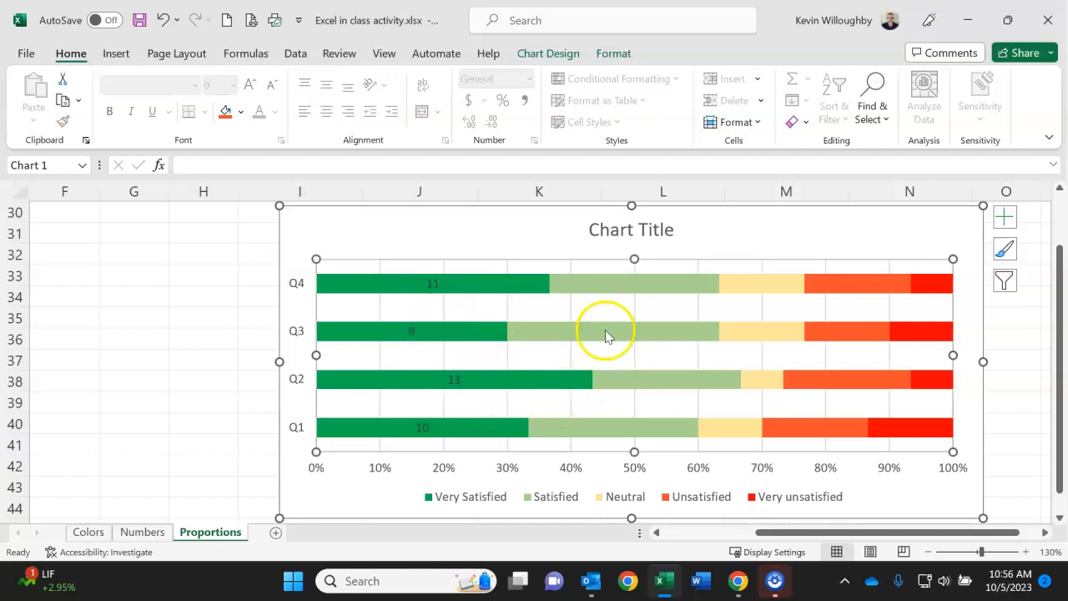